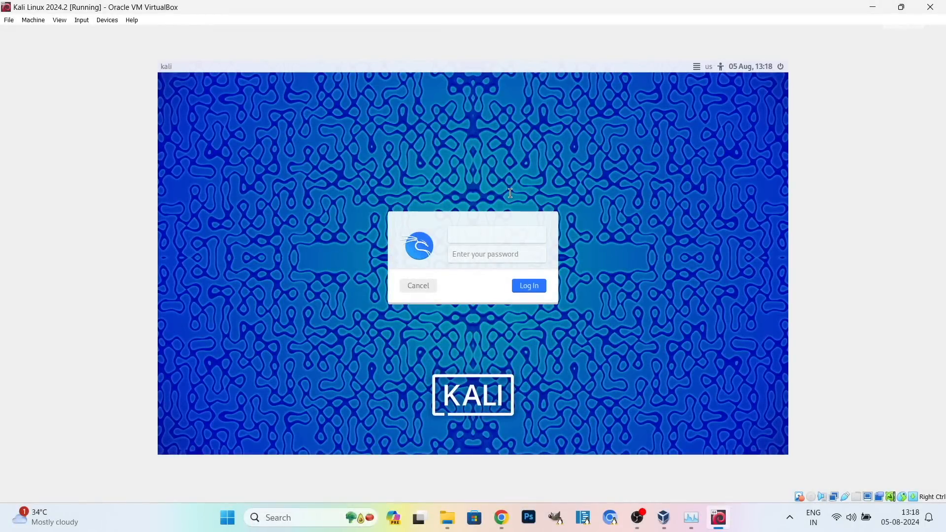
Log in to the Kali Linux desktop with the account's username and password.
{"action": "type", "text": "kskroyal"}
{"action": "key", "text": "Tab"}
{"action": "type", "text": "kali"}
{"action": "left_click", "coordinate": [529, 288]}
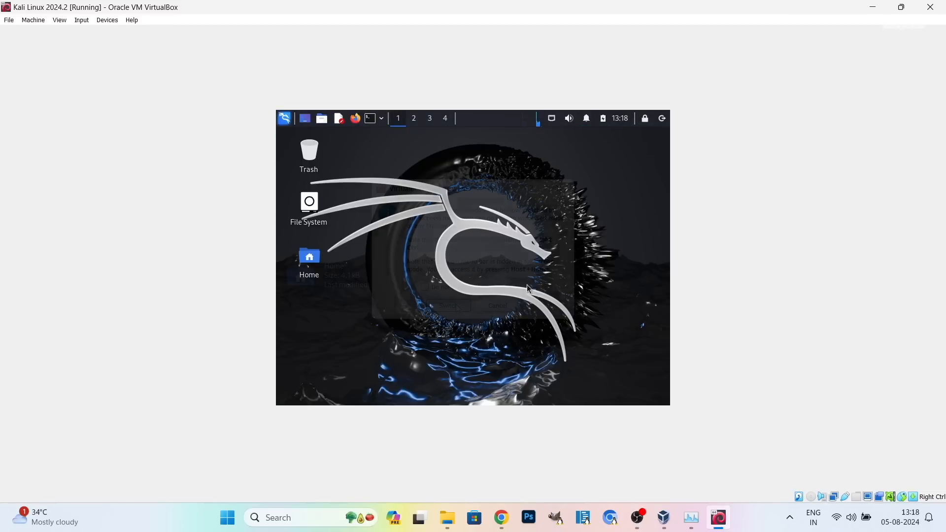
Toggle the VM into and out of full screen, then request full screen again.
{"action": "key", "text": "ctrl+f"}
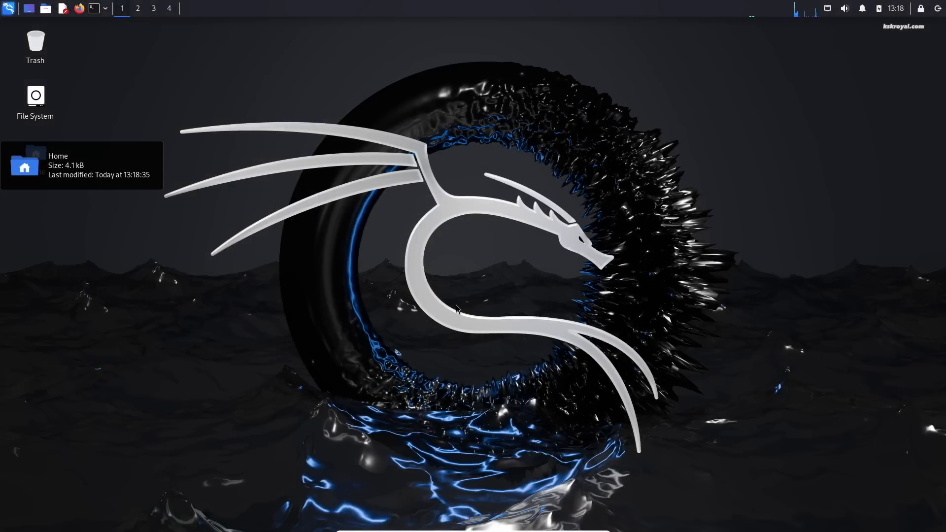
{"action": "key", "text": "ctrl+f"}
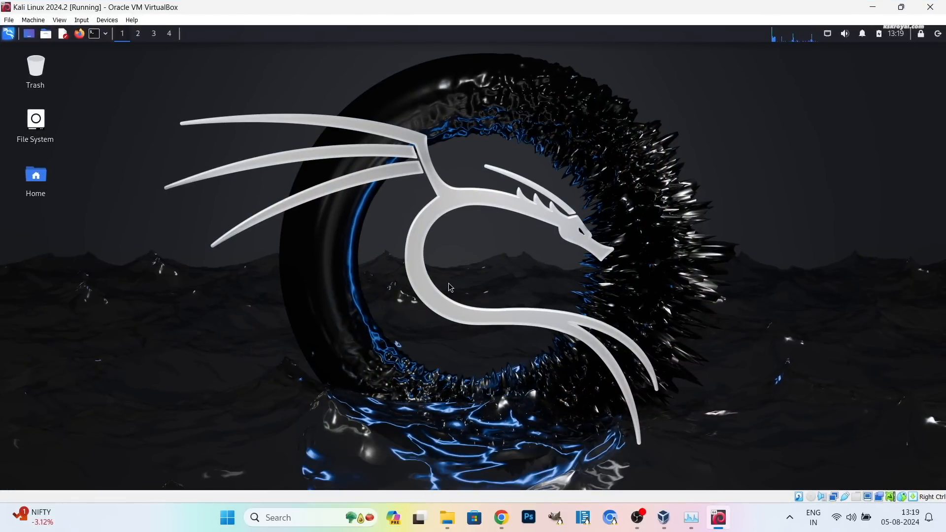
{"action": "key", "text": "ctrl+f"}
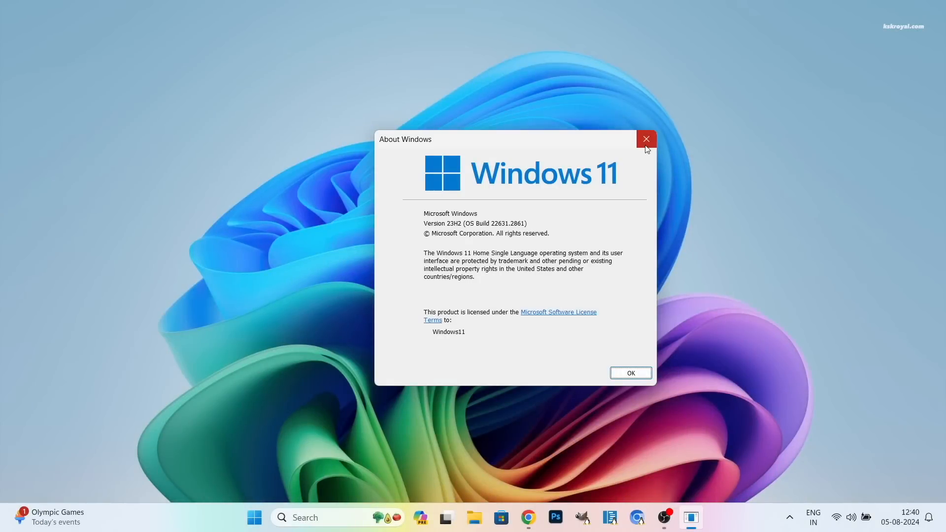
Set Virtualization Technology to Enabled in the BIOS Configuration menu.
{"action": "left_click", "coordinate": [646, 143]}
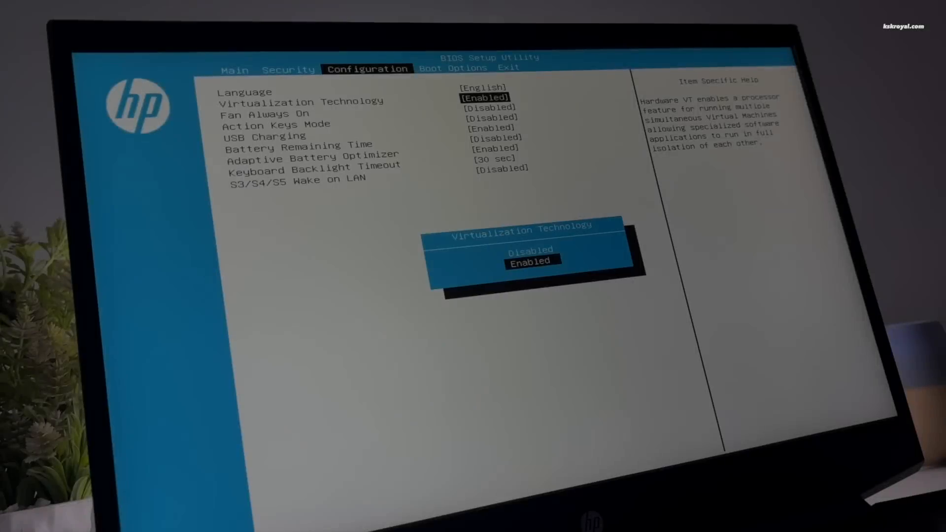
{"action": "key", "text": "Up"}
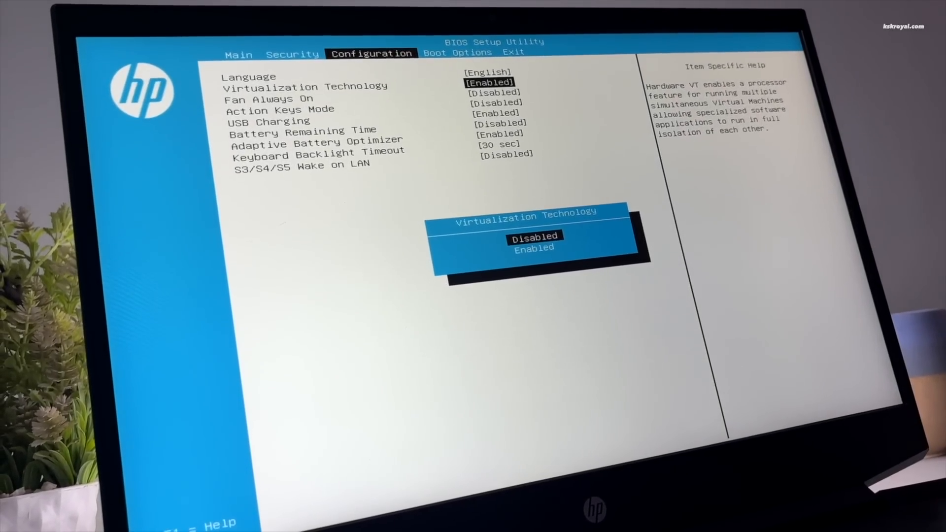
{"action": "key", "text": "Down"}
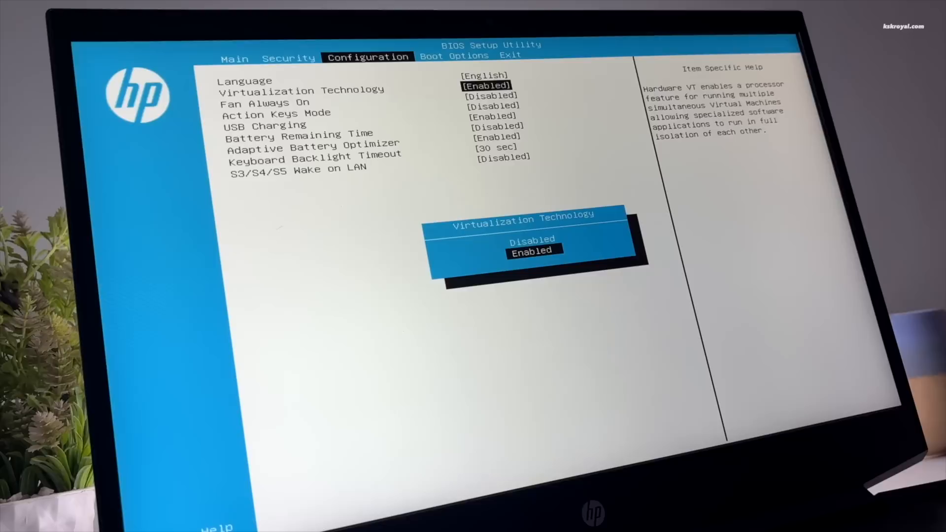
{"action": "key", "text": "Return"}
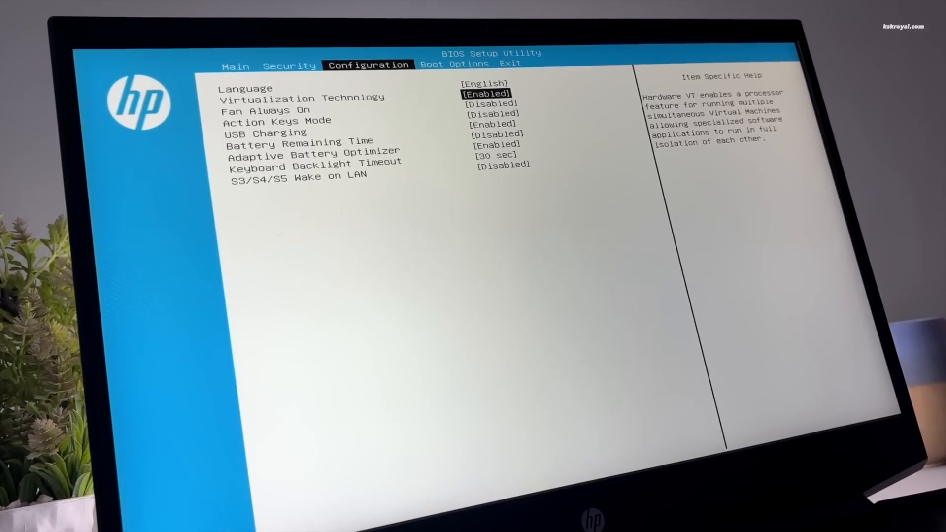
Save the BIOS changes and exit so the PC restarts.
{"action": "key", "text": "Right"}
{"action": "key", "text": "Right"}
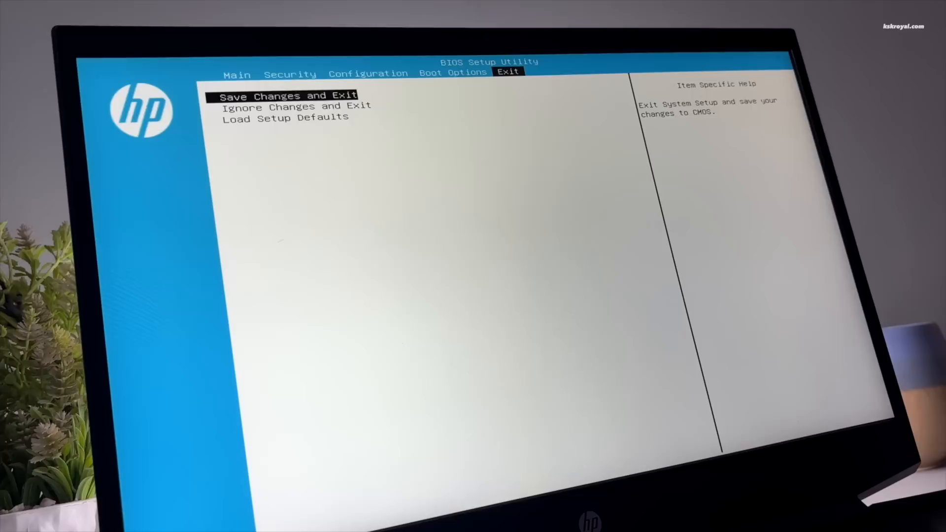
{"action": "key", "text": "Return"}
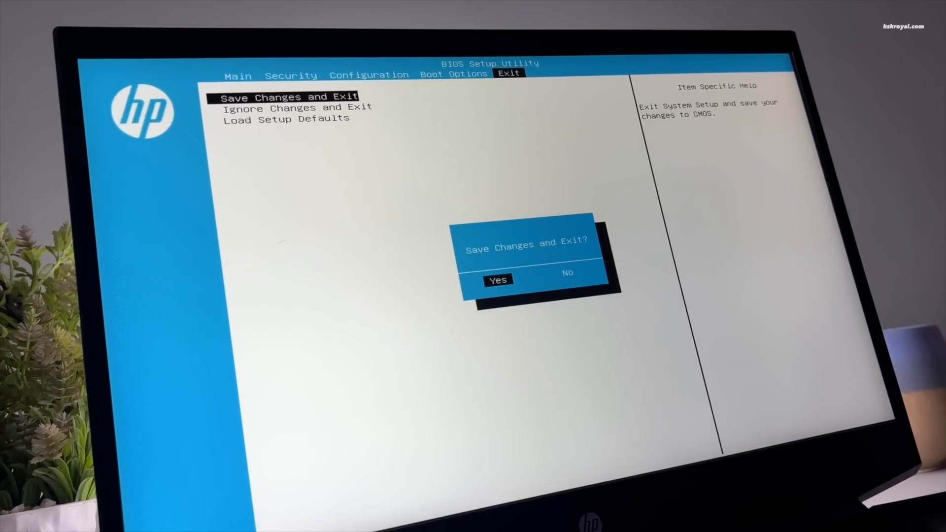
{"action": "key", "text": "Return"}
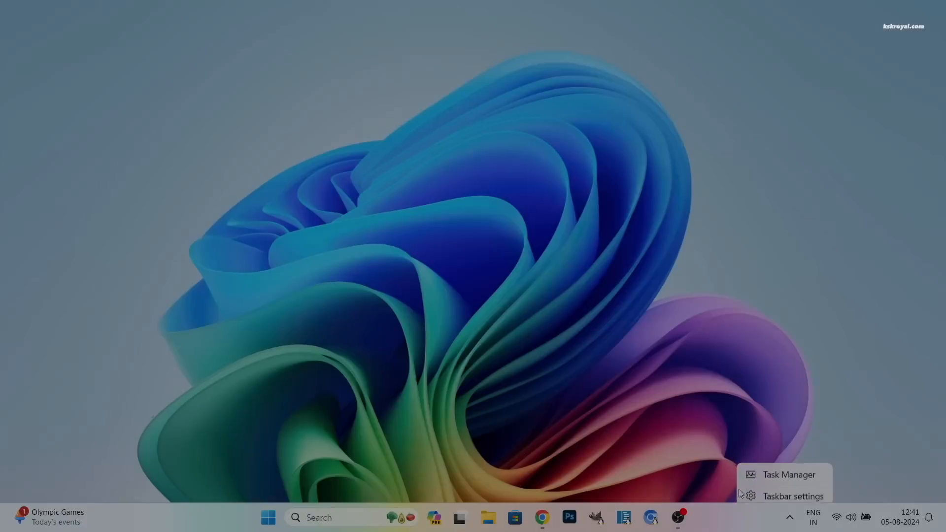
{"action": "left_click", "coordinate": [751, 470]}
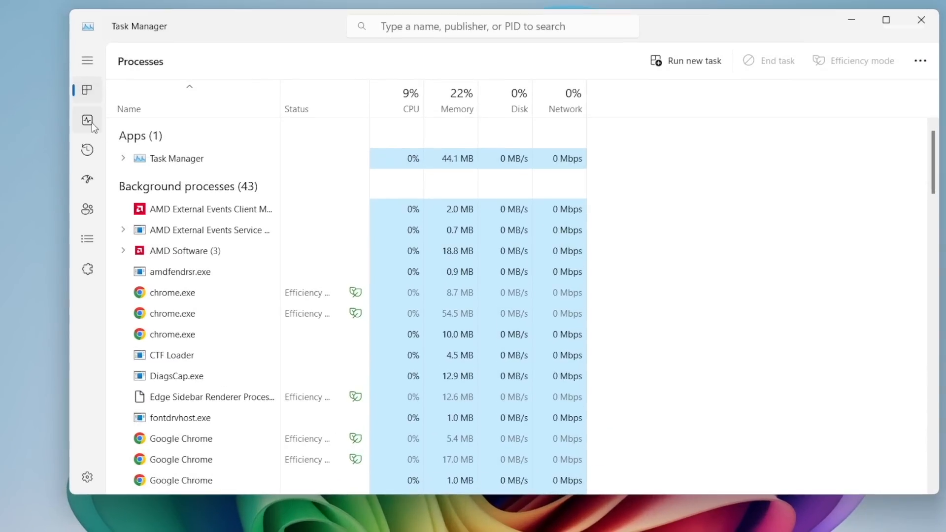
{"action": "left_click", "coordinate": [157, 147]}
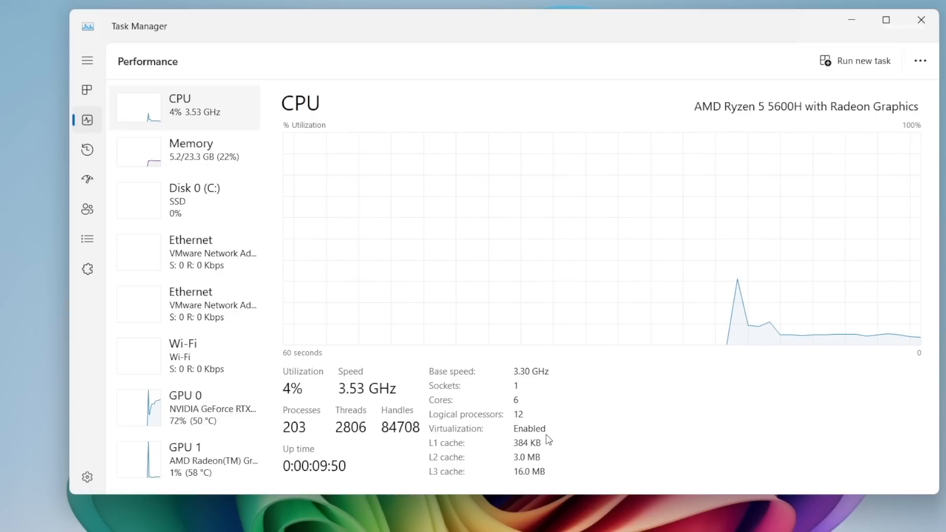
{"action": "left_click", "coordinate": [227, 163]}
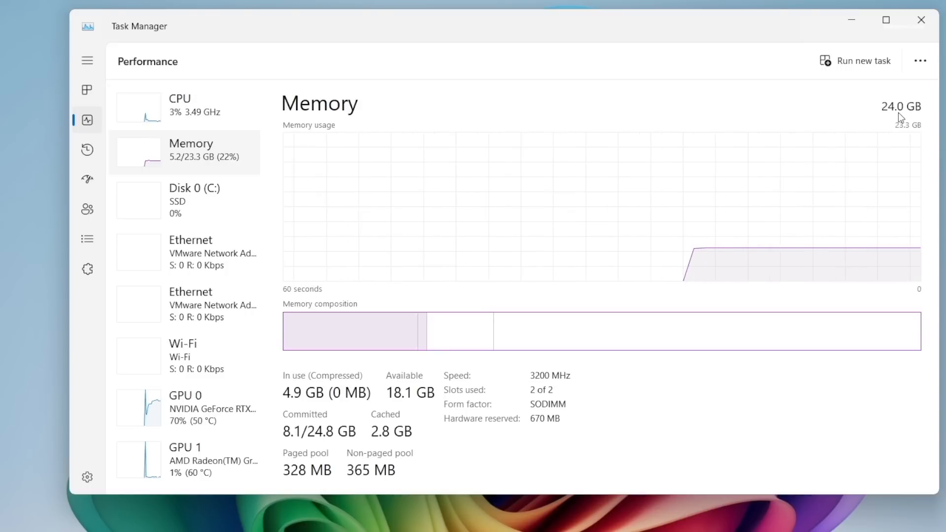
{"action": "mouse_move", "coordinate": [824, 333]}
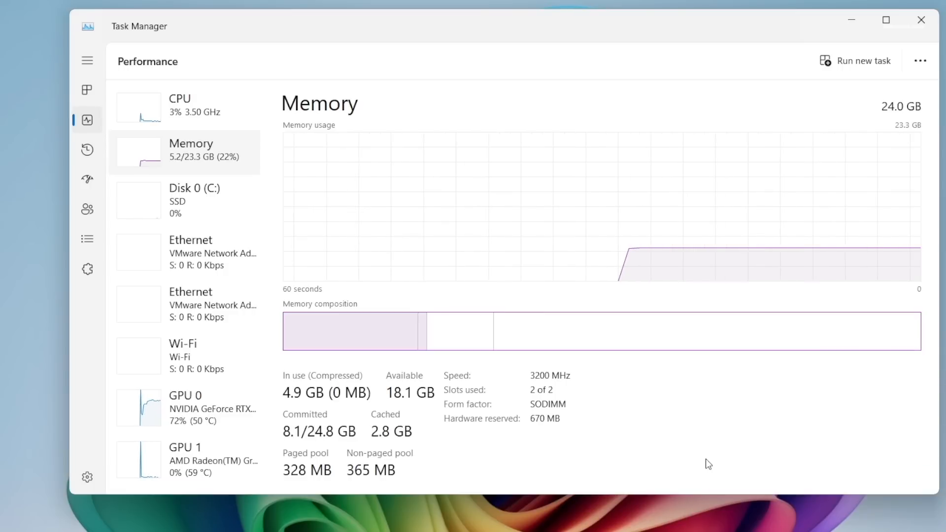
{"action": "left_click", "coordinate": [921, 20]}
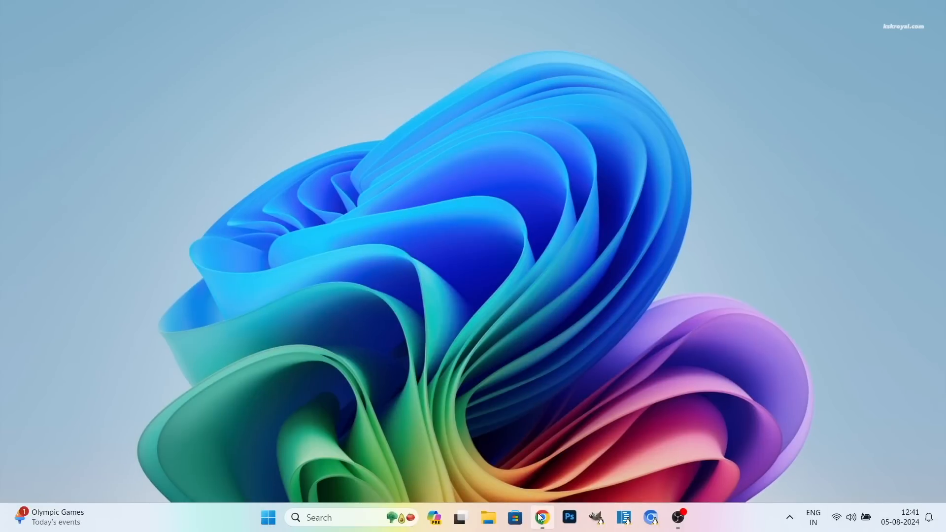
Go to the VirtualBox.org Downloads page.
{"action": "left_click", "coordinate": [542, 517]}
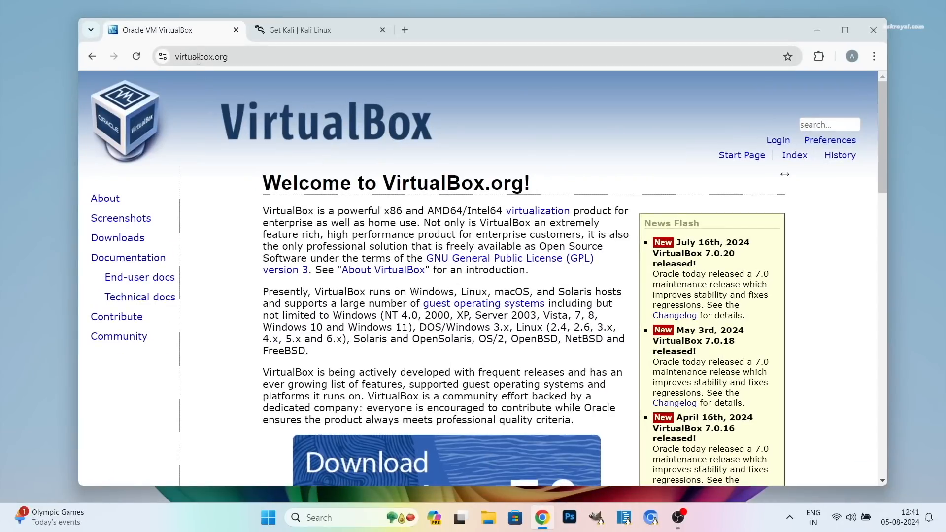
{"action": "triple_click", "coordinate": [305, 179]}
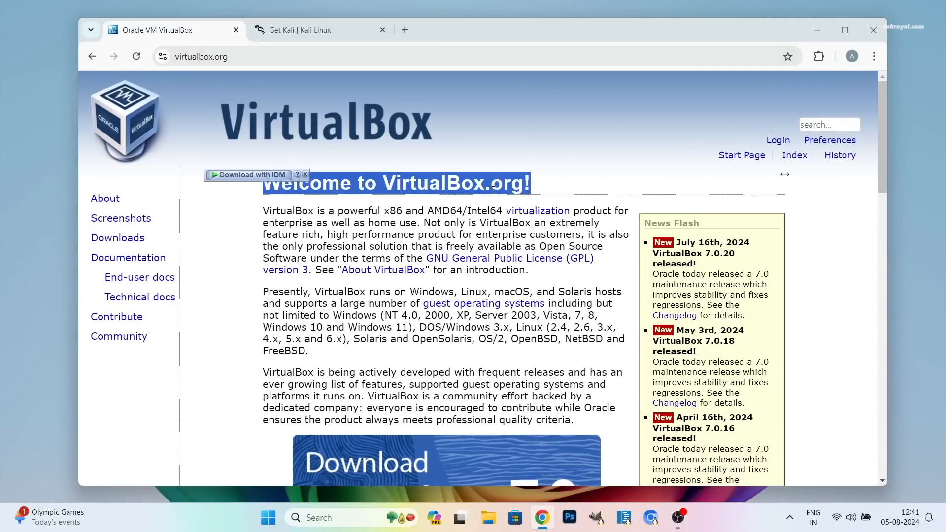
{"action": "scroll", "coordinate": [500, 209], "scroll_direction": "down", "scroll_amount": 1}
{"action": "left_click", "coordinate": [507, 434]}
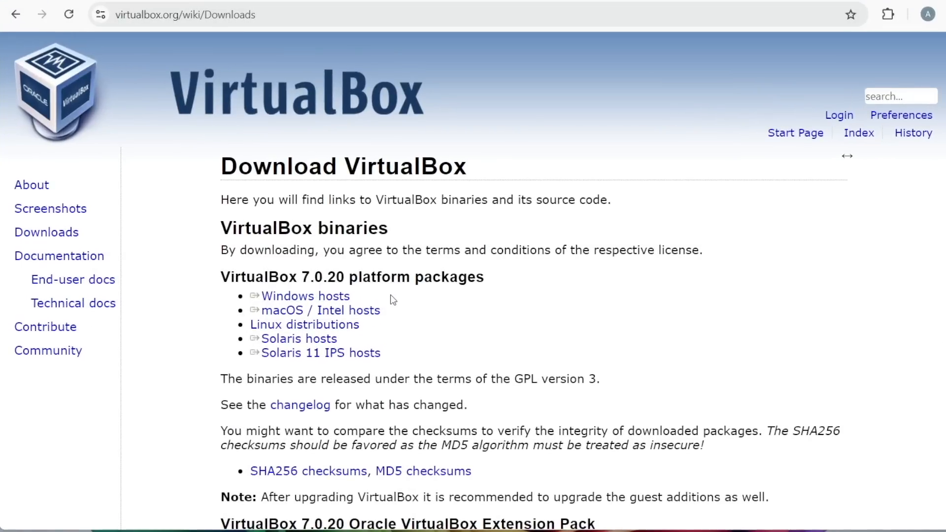
Download the VirtualBox 7.0.20 installer for Windows hosts.
{"action": "left_click_drag", "start_coordinate": [355, 298], "coordinate": [289, 297]}
{"action": "left_click_drag", "start_coordinate": [386, 311], "coordinate": [279, 311]}
{"action": "left_click_drag", "start_coordinate": [366, 325], "coordinate": [296, 323]}
{"action": "left_click", "coordinate": [472, 318]}
{"action": "left_click", "coordinate": [313, 300]}
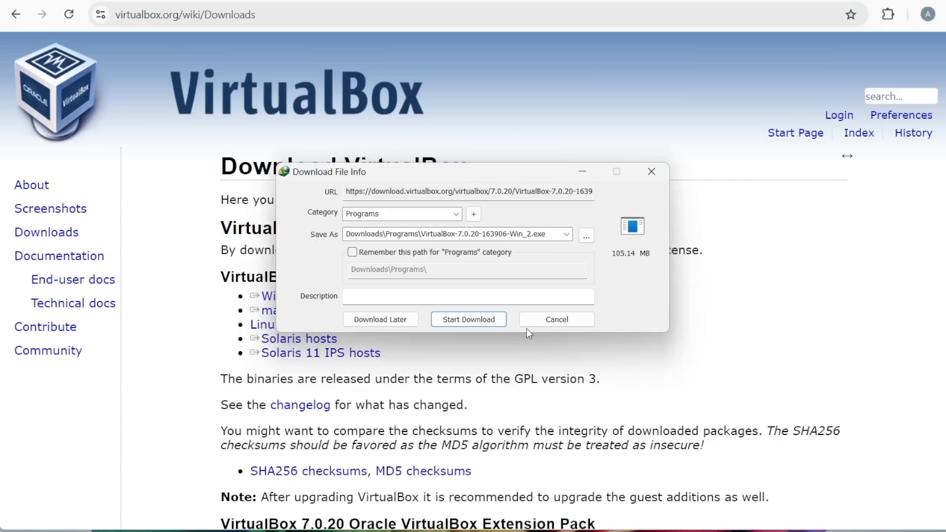
{"action": "left_click", "coordinate": [497, 321]}
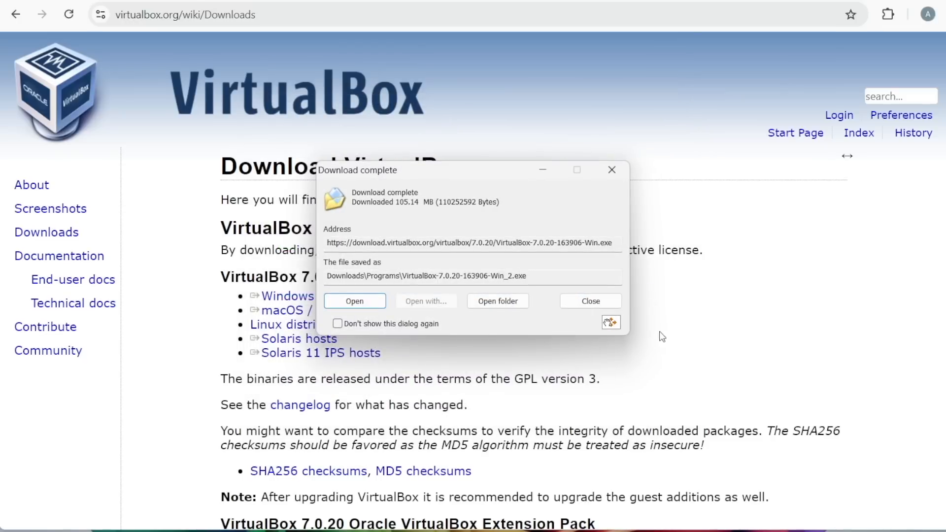
{"action": "left_click", "coordinate": [612, 171]}
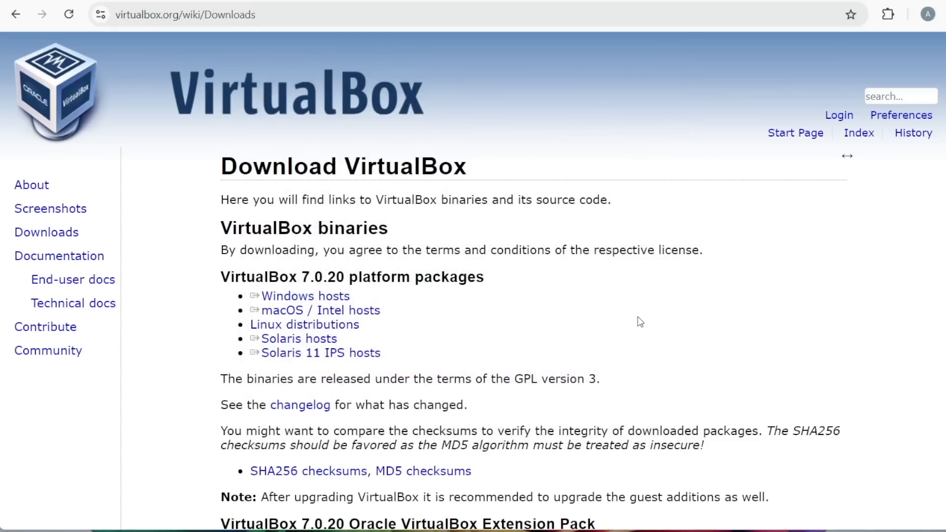
Download the VirtualBox 7.0.20 Extension Pack for all supported platforms.
{"action": "scroll", "coordinate": [638, 316], "scroll_direction": "down", "scroll_amount": 5}
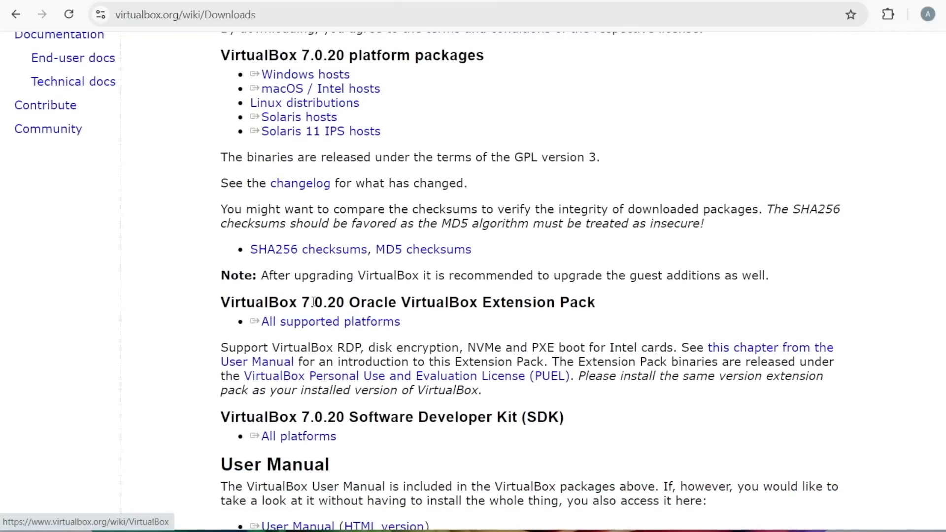
{"action": "left_click_drag", "start_coordinate": [596, 306], "coordinate": [209, 298]}
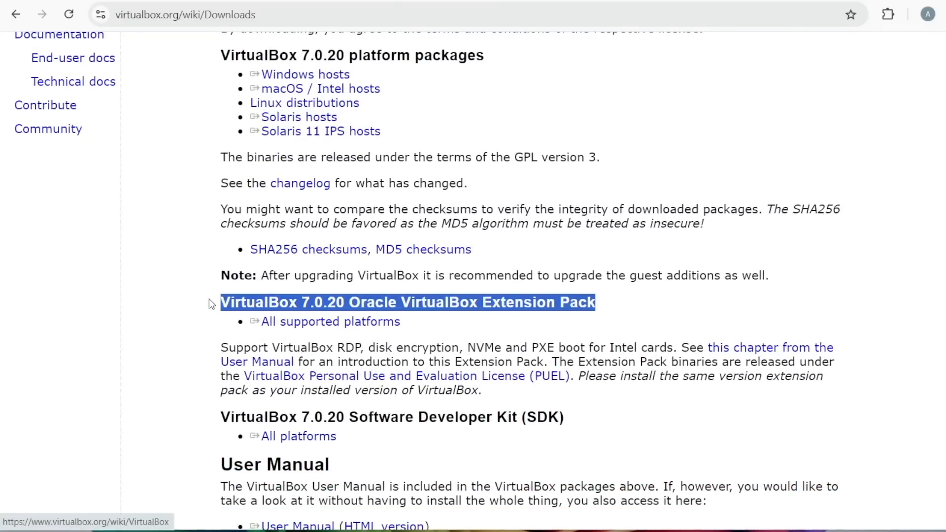
{"action": "left_click", "coordinate": [408, 335]}
{"action": "left_click_drag", "start_coordinate": [407, 335], "coordinate": [555, 350]}
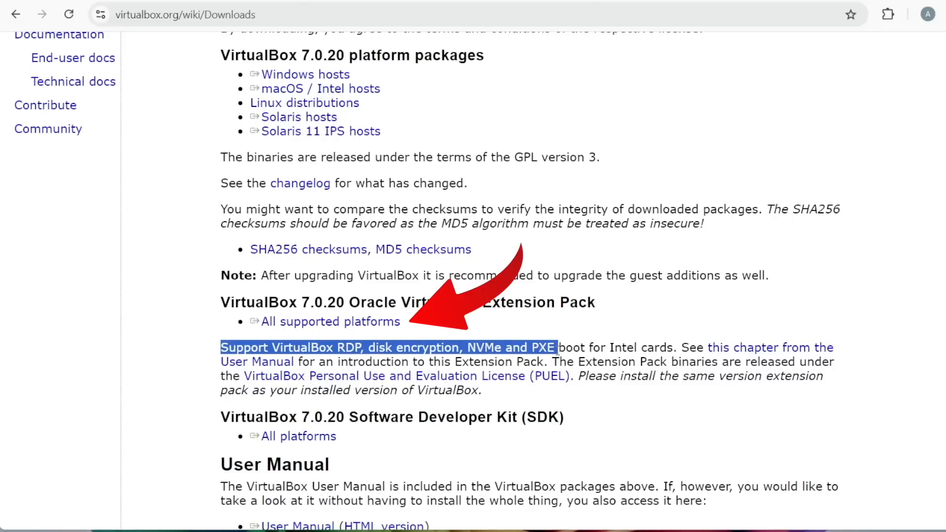
{"action": "left_click", "coordinate": [567, 355]}
{"action": "left_click_drag", "start_coordinate": [556, 348], "coordinate": [673, 348]}
{"action": "left_click", "coordinate": [321, 327]}
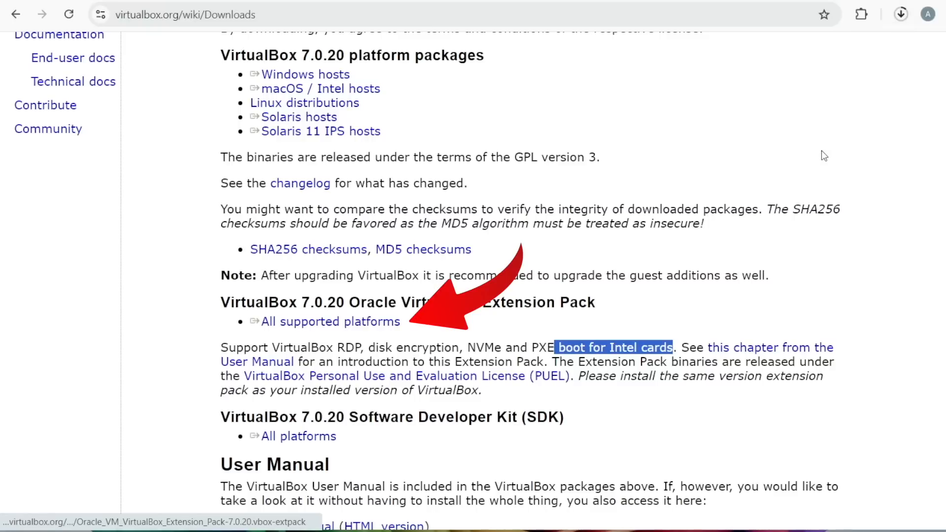
{"action": "left_click", "coordinate": [900, 13]}
{"action": "left_click", "coordinate": [927, 144]}
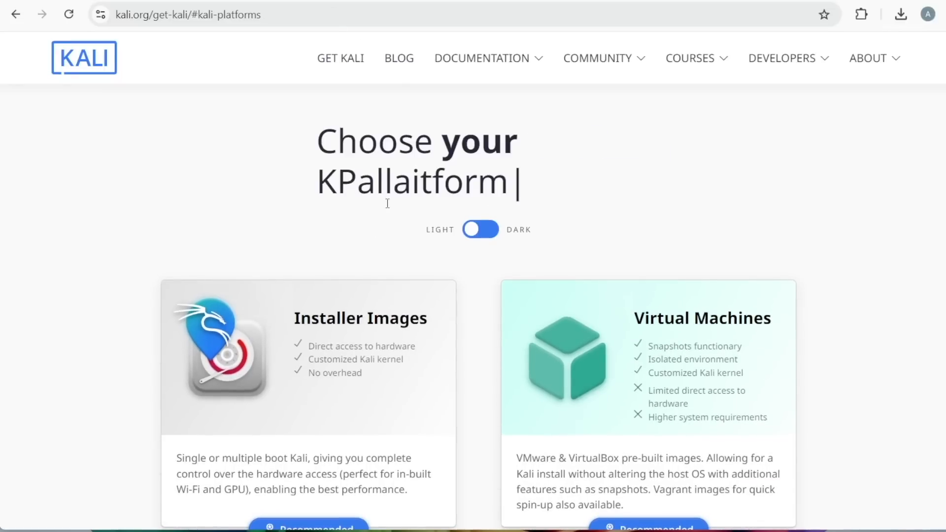
Download the Kali Linux 2024.2 64-bit installer ISO from the Installer Images section.
{"action": "scroll", "coordinate": [383, 246], "scroll_direction": "down", "scroll_amount": 2}
{"action": "left_click", "coordinate": [313, 211]}
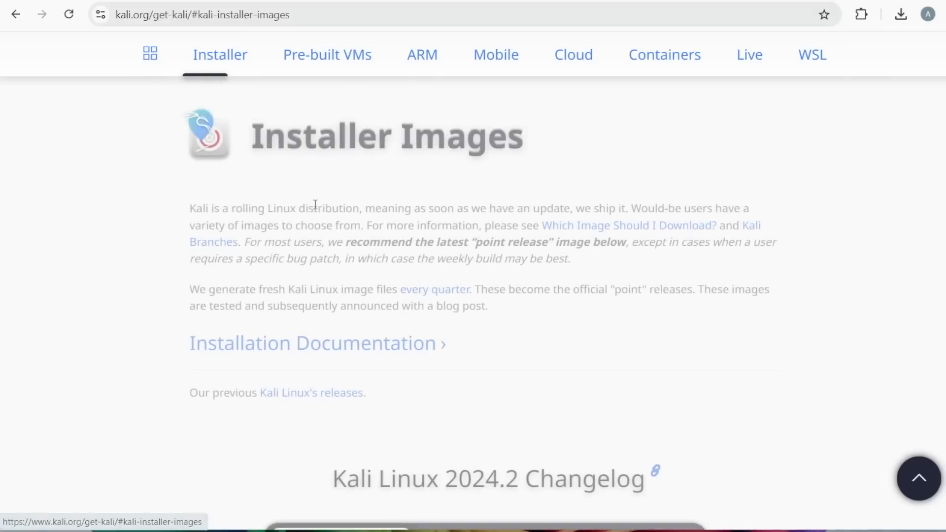
{"action": "scroll", "coordinate": [373, 455], "scroll_direction": "down", "scroll_amount": 1}
{"action": "scroll", "coordinate": [725, 319], "scroll_direction": "down", "scroll_amount": 5}
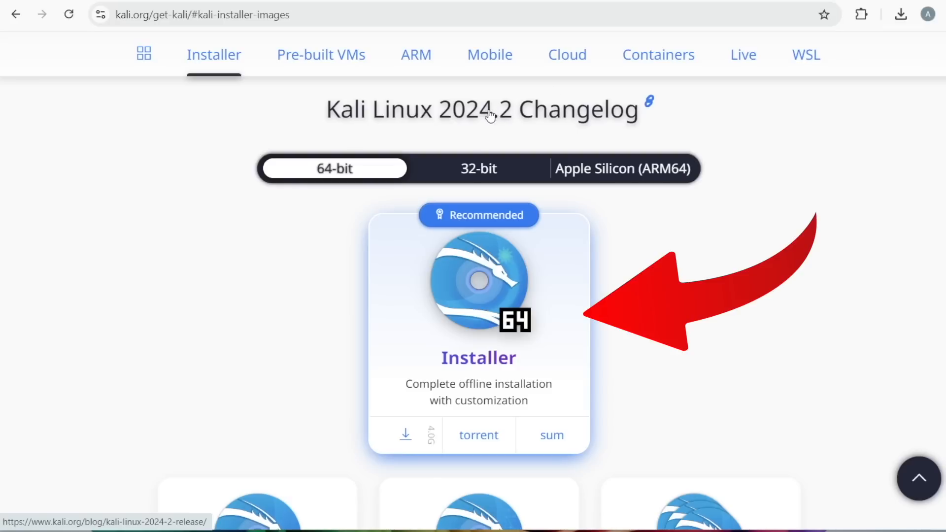
{"action": "scroll", "coordinate": [454, 300], "scroll_direction": "down", "scroll_amount": 2}
{"action": "scroll", "coordinate": [483, 286], "scroll_direction": "down", "scroll_amount": 3}
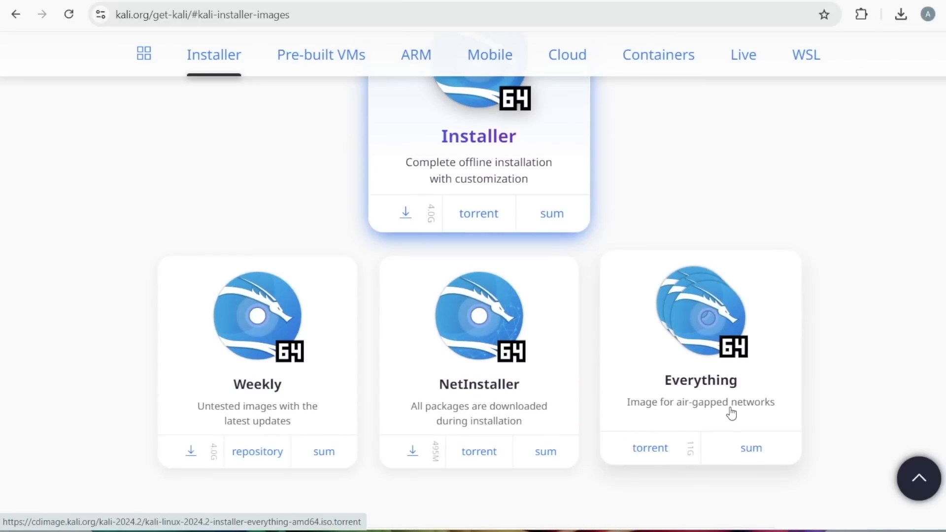
{"action": "scroll", "coordinate": [559, 215], "scroll_direction": "up", "scroll_amount": 3}
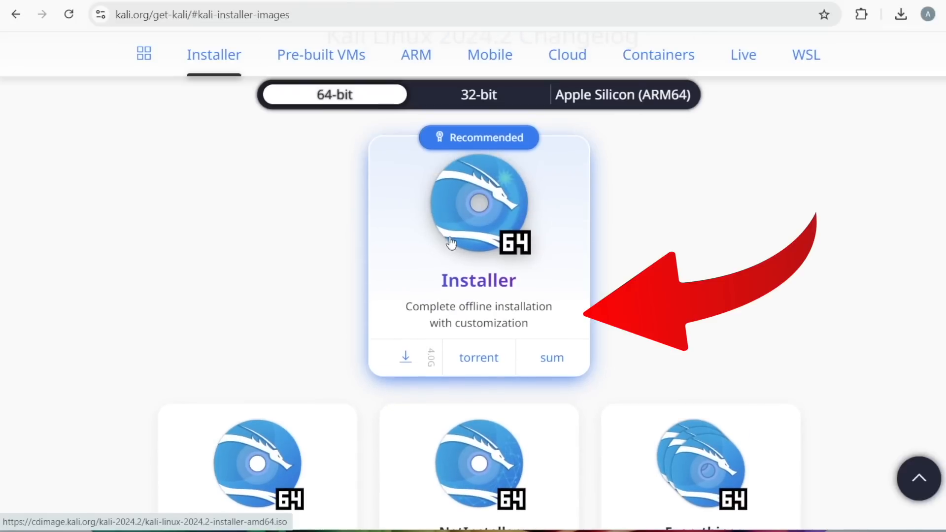
{"action": "left_click", "coordinate": [409, 354]}
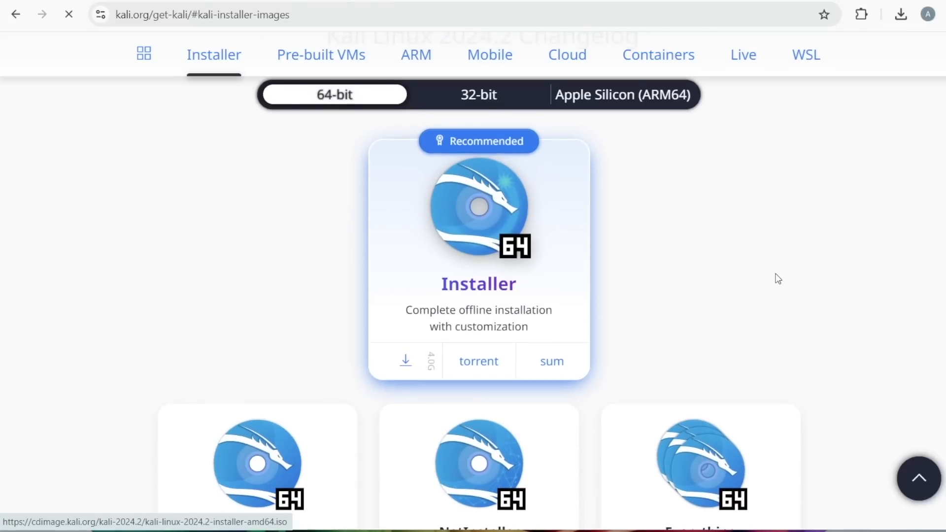
{"action": "left_click", "coordinate": [493, 323]}
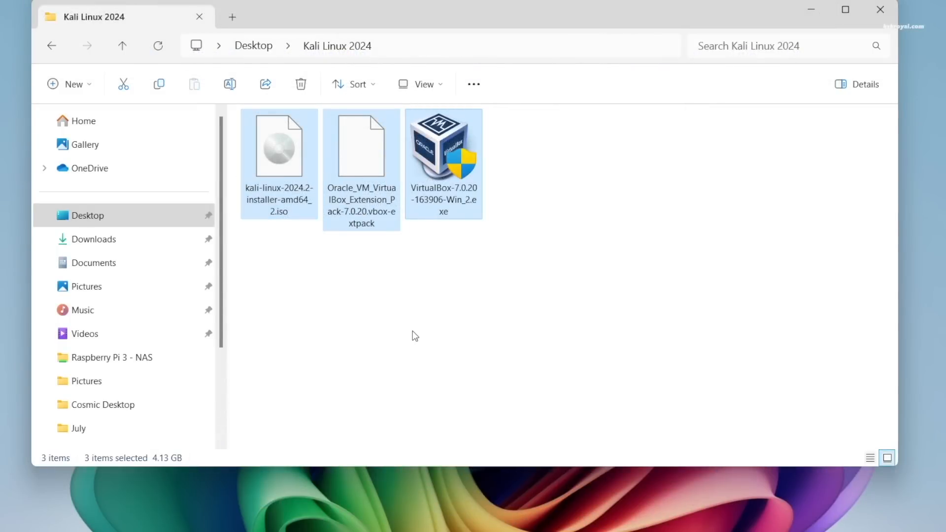
Launch the VirtualBox-7.0.20 Windows installer file.
{"action": "left_click", "coordinate": [580, 450]}
{"action": "left_click", "coordinate": [477, 213]}
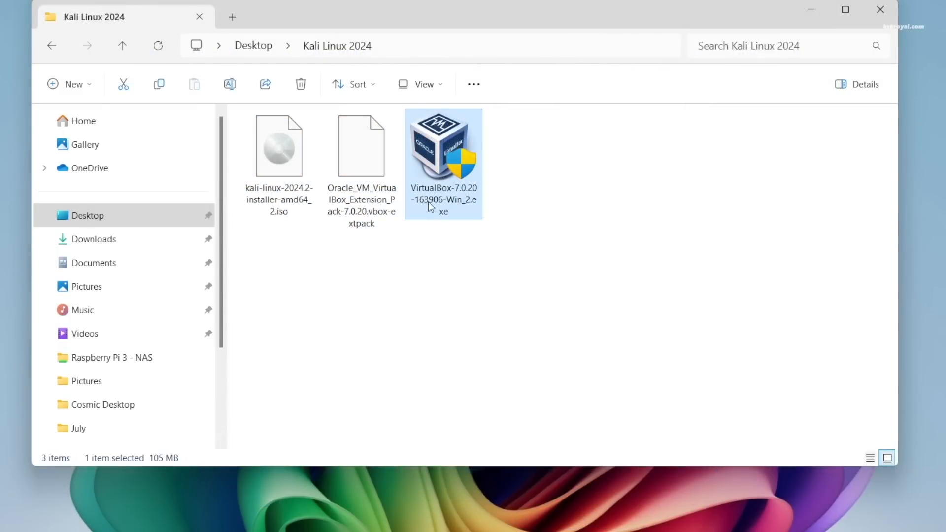
{"action": "double_click", "coordinate": [442, 168]}
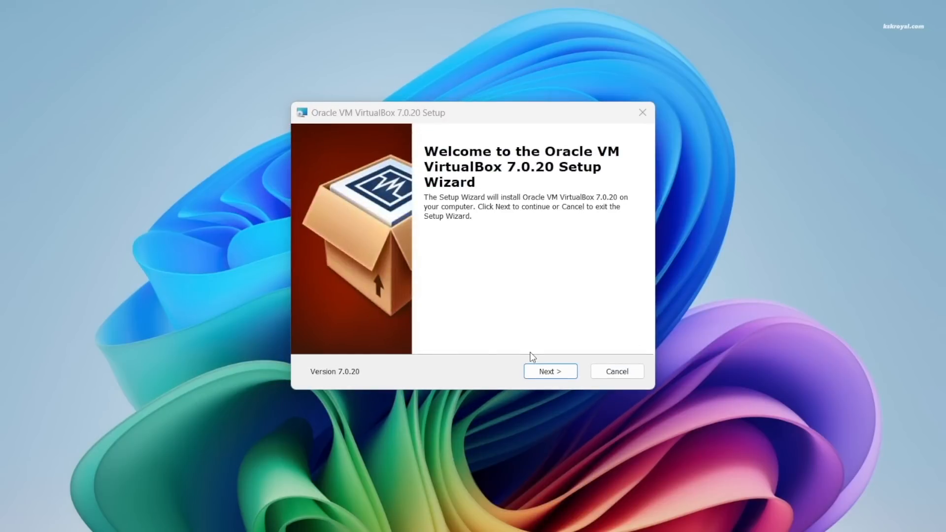
Install VirtualBox with default features and shortcuts, accepting the network warning.
{"action": "left_click", "coordinate": [543, 377]}
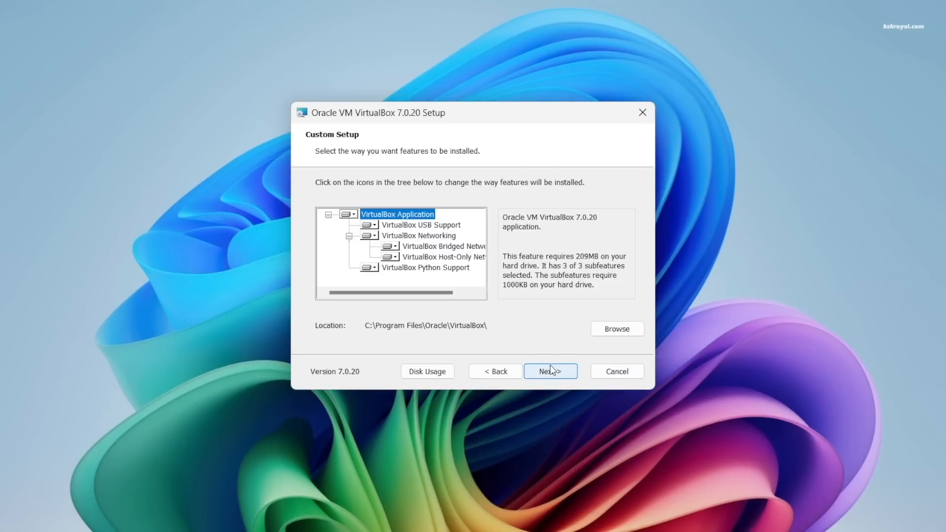
{"action": "left_click", "coordinate": [550, 372]}
{"action": "left_click", "coordinate": [550, 372]}
{"action": "left_click", "coordinate": [550, 373]}
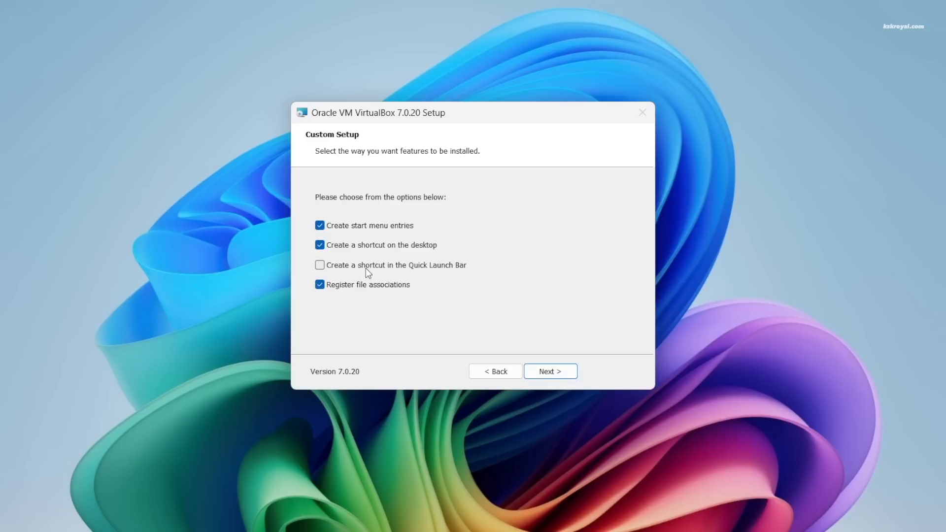
{"action": "left_click", "coordinate": [544, 373]}
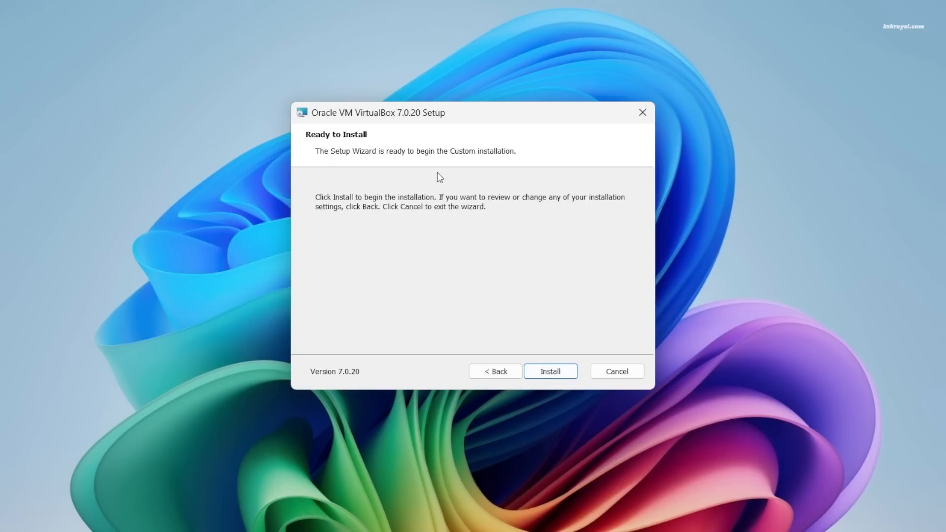
{"action": "left_click", "coordinate": [538, 373]}
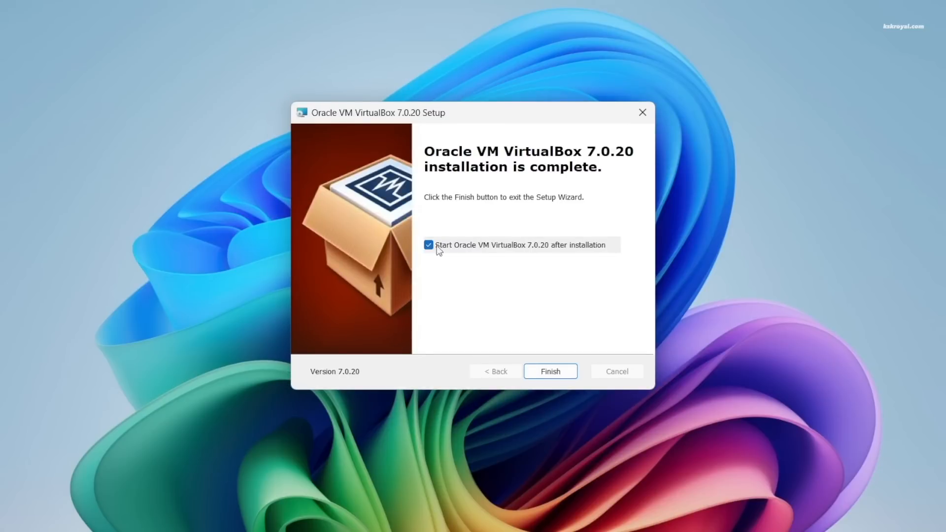
{"action": "left_click", "coordinate": [543, 378]}
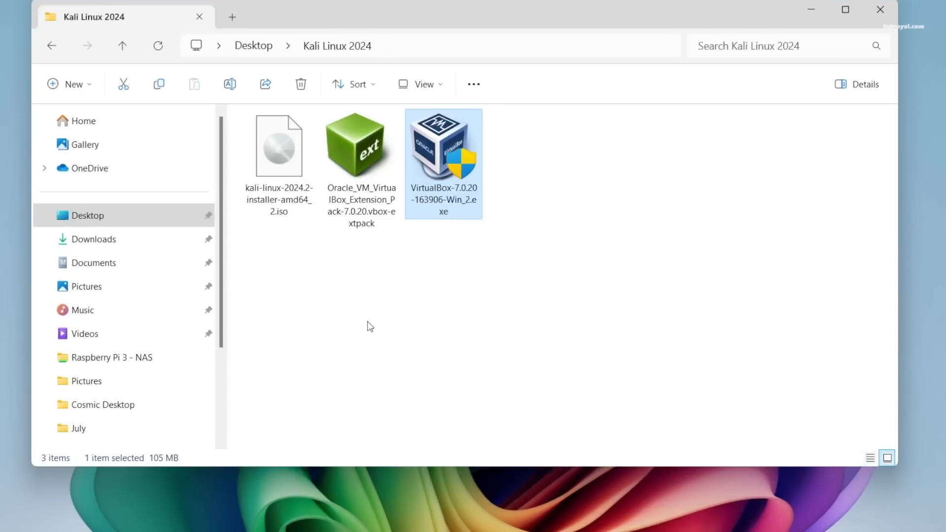
Install the VirtualBox 7.0.20 Extension Pack and accept its license.
{"action": "left_click", "coordinate": [368, 159]}
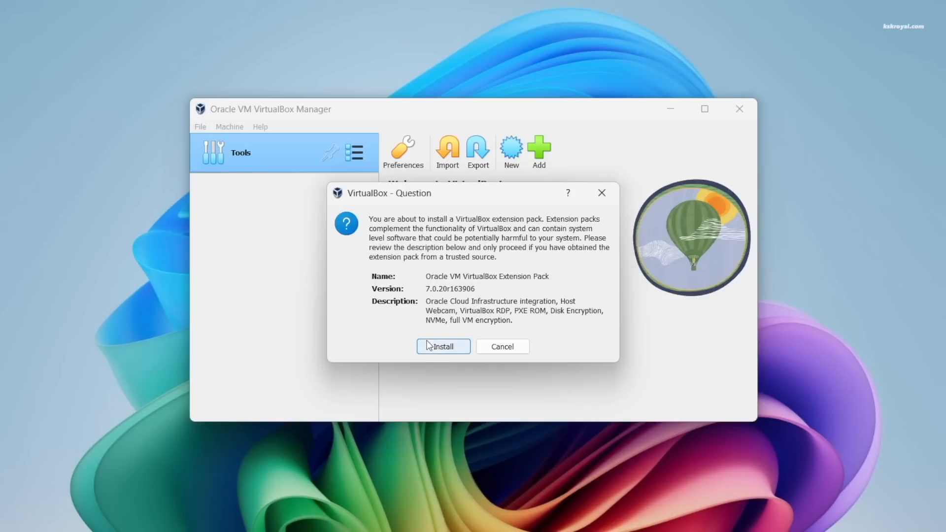
{"action": "left_click", "coordinate": [438, 347]}
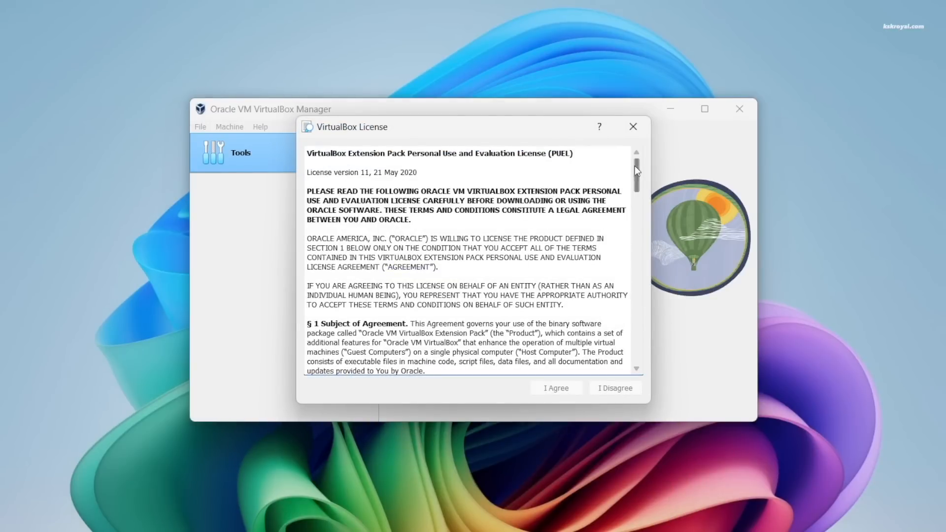
{"action": "left_click_drag", "start_coordinate": [637, 170], "coordinate": [630, 356]}
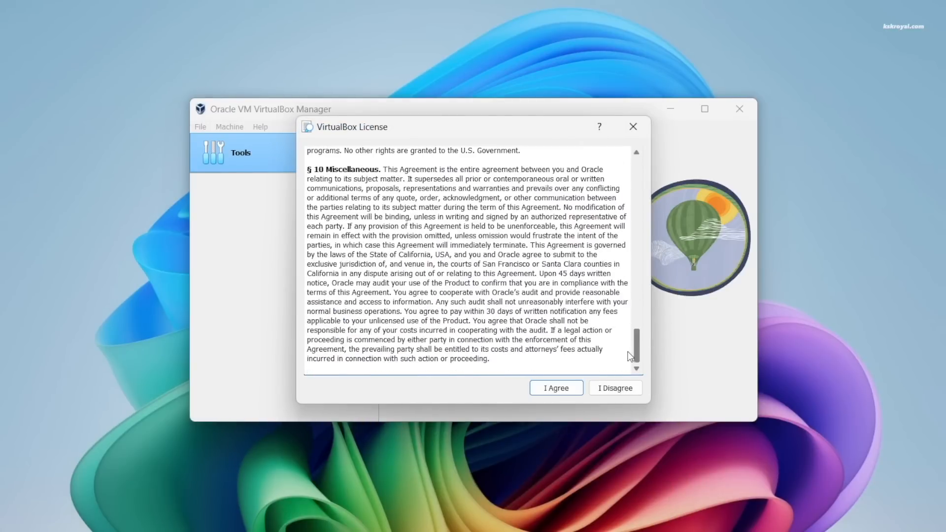
{"action": "left_click", "coordinate": [548, 393]}
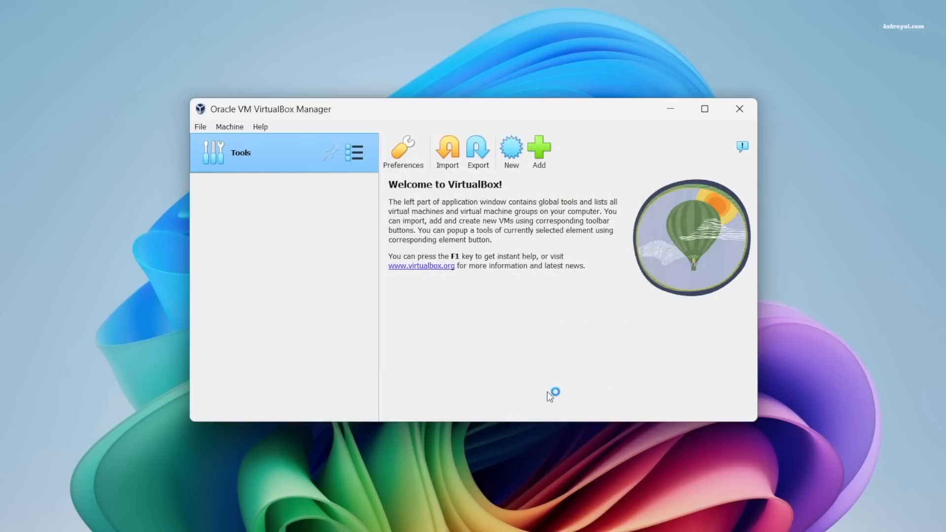
Relaunch VirtualBox Manager from the Start menu and maximize its window.
{"action": "left_click", "coordinate": [746, 109]}
{"action": "key", "text": "super"}
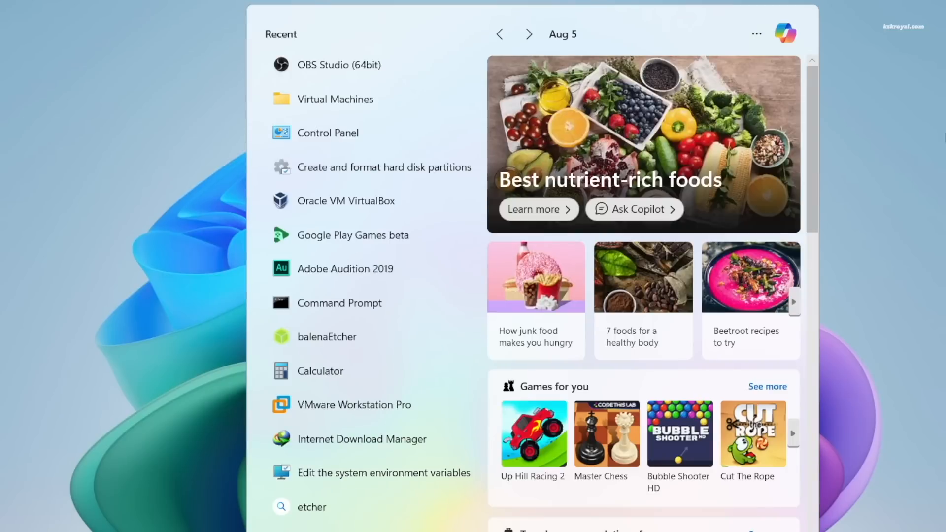
{"action": "left_click", "coordinate": [407, 201]}
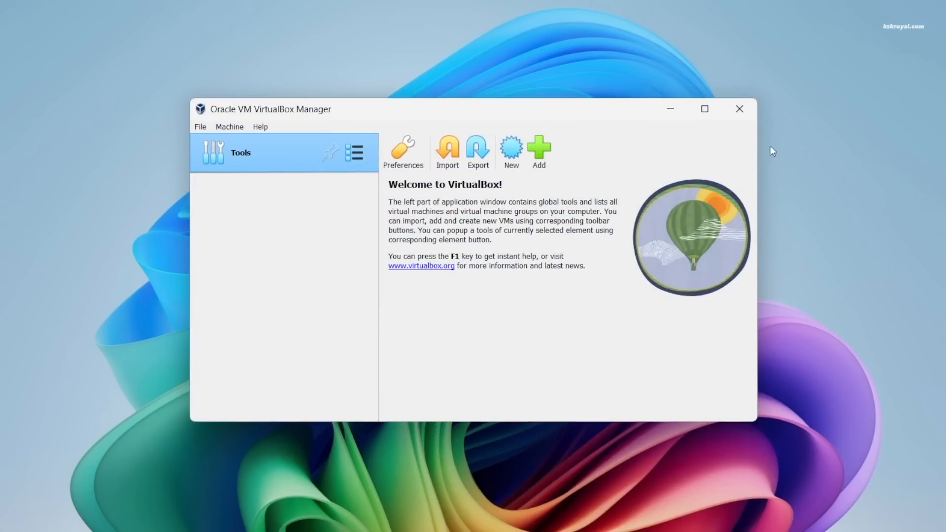
{"action": "left_click", "coordinate": [706, 111]}
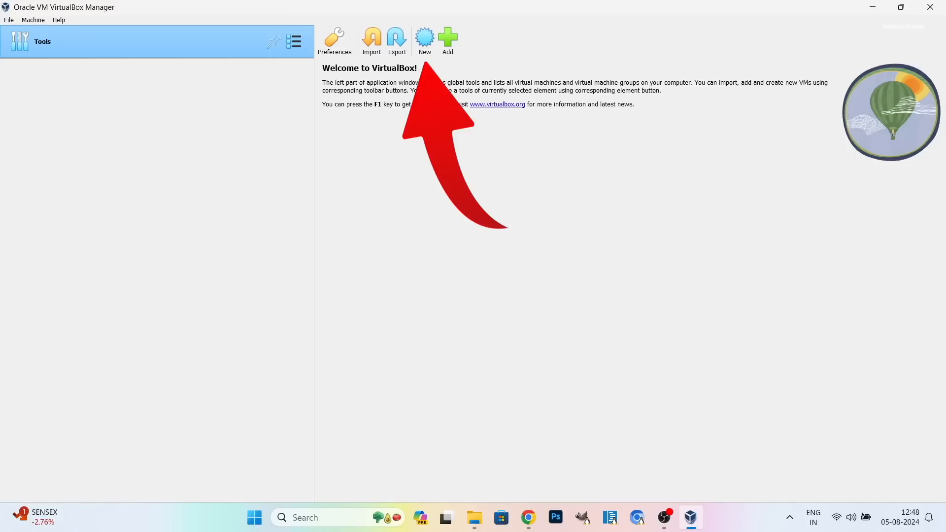
Create a new VM named 'Kali Linux 2024.2' with version Debian (64-bit).
{"action": "left_click", "coordinate": [433, 45]}
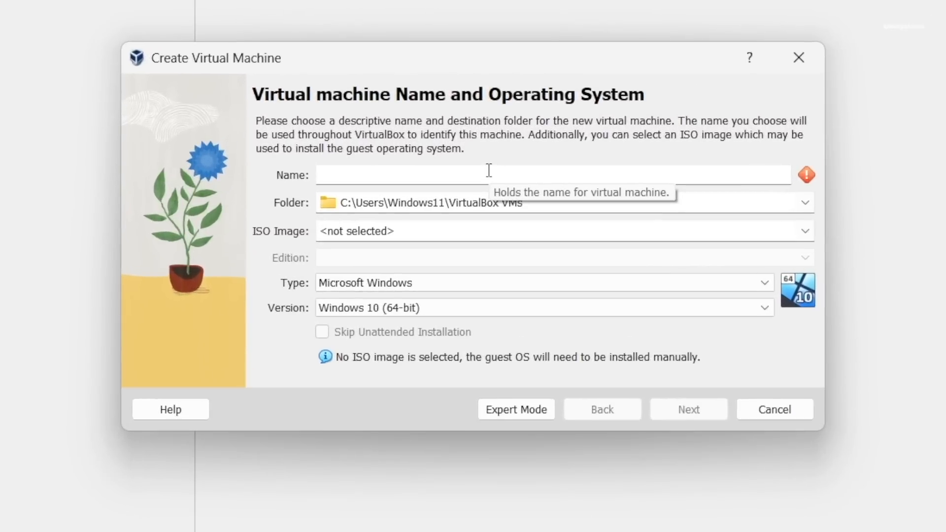
{"action": "type", "text": "Kali "}
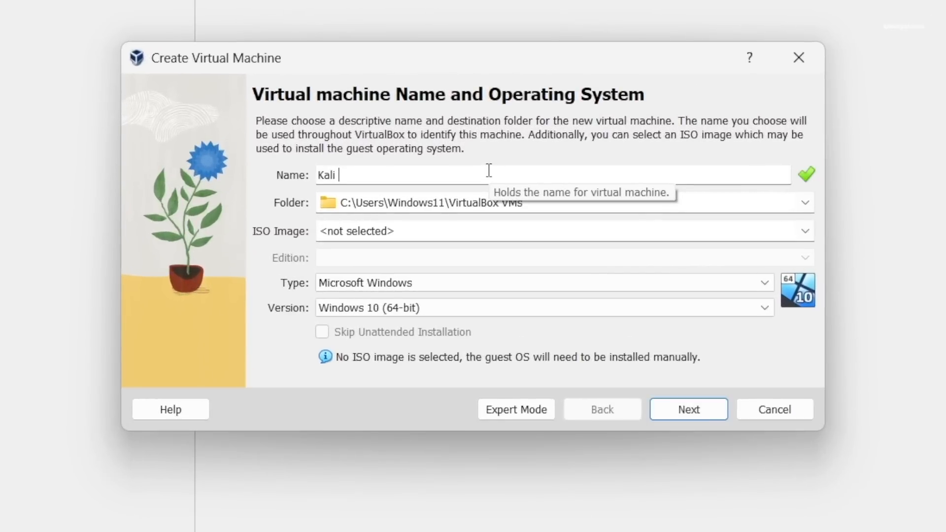
{"action": "type", "text": "Linux 2024.2"}
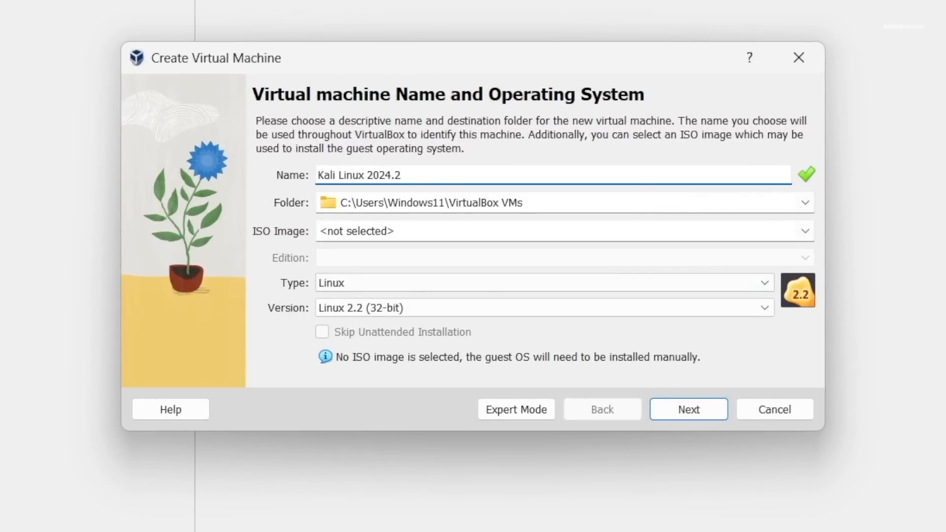
{"action": "left_click", "coordinate": [589, 205]}
{"action": "left_click_drag", "start_coordinate": [589, 205], "coordinate": [298, 212]}
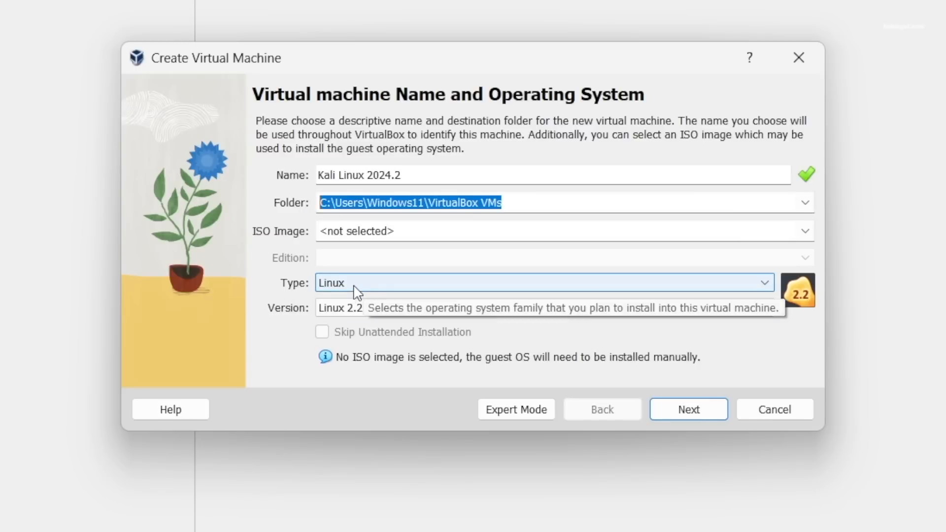
{"action": "left_click", "coordinate": [401, 311]}
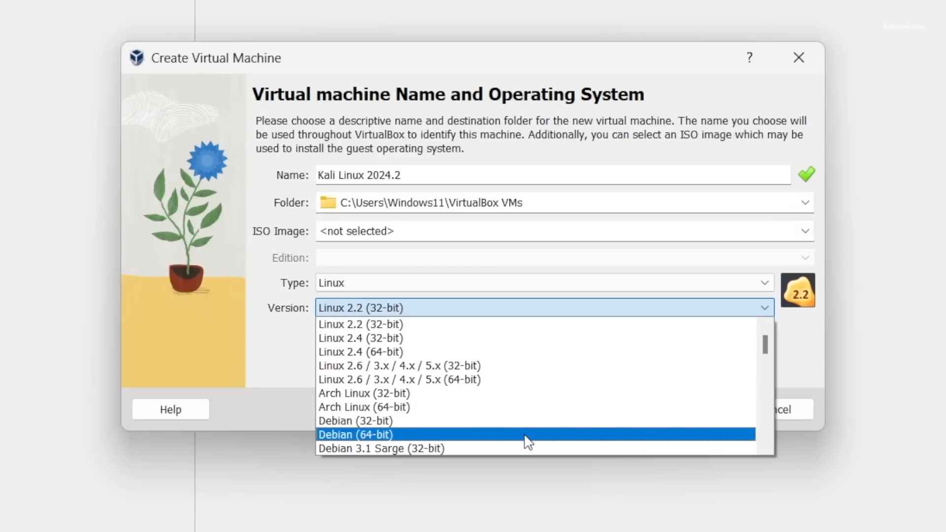
{"action": "left_click", "coordinate": [527, 436]}
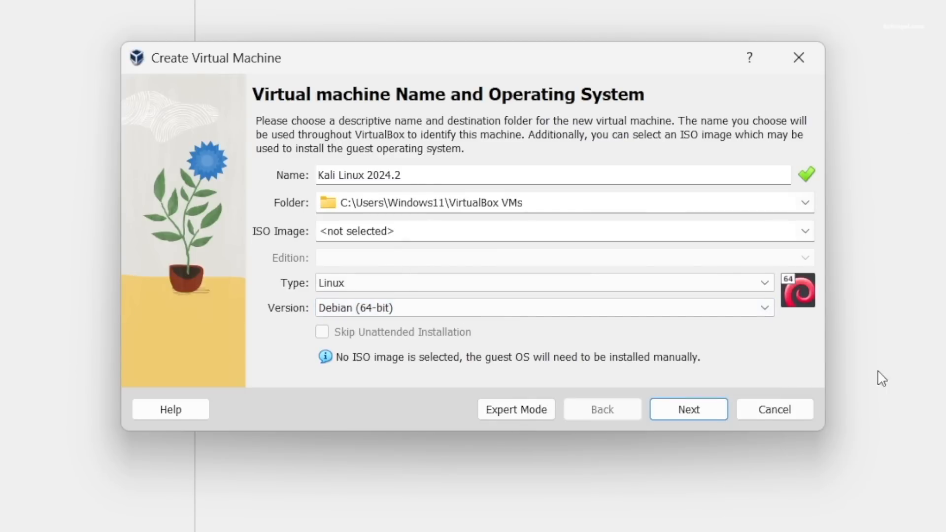
{"action": "left_click", "coordinate": [714, 420]}
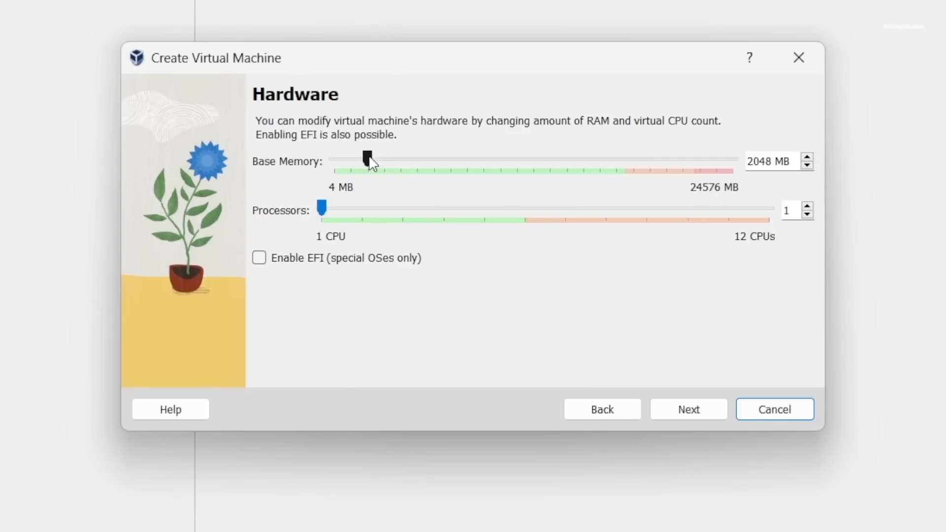
Allocate 8192 MB base memory and 3 CPUs to the new machine.
{"action": "left_click_drag", "start_coordinate": [371, 163], "coordinate": [408, 164]}
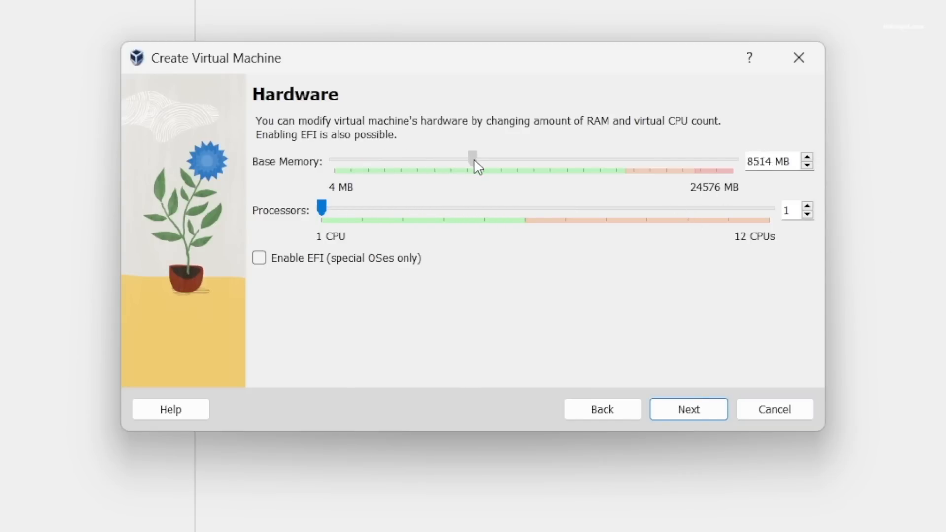
{"action": "left_click_drag", "start_coordinate": [478, 167], "coordinate": [475, 165]}
{"action": "left_click_drag", "start_coordinate": [329, 207], "coordinate": [403, 219]}
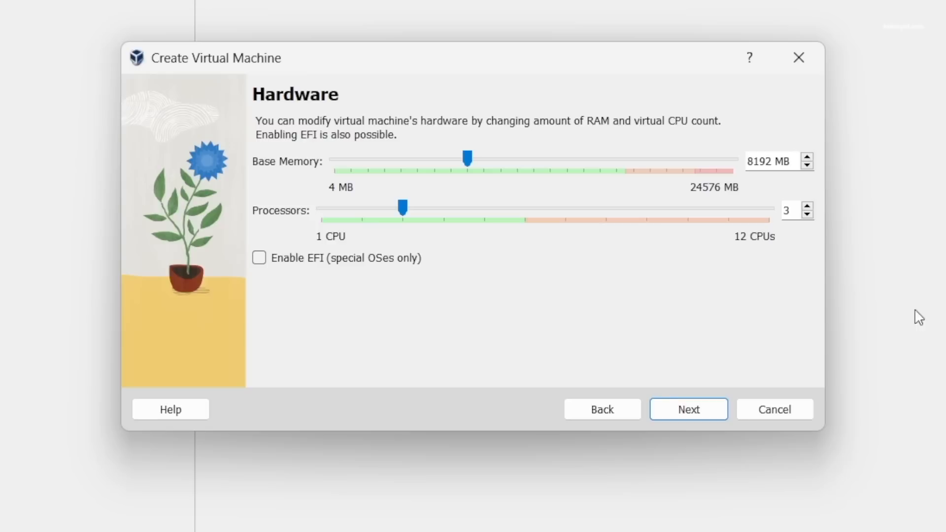
{"action": "left_click", "coordinate": [687, 415]}
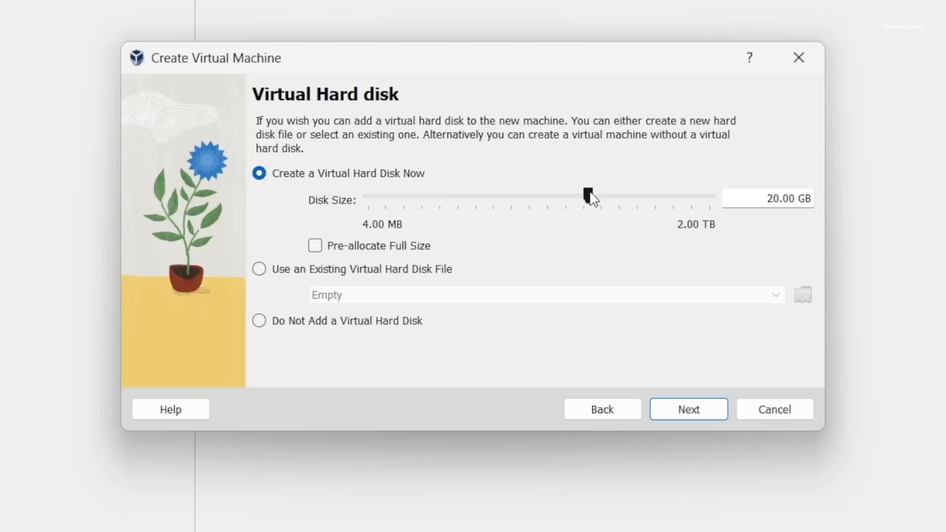
Enlarge the virtual disk to 50.51 GB after checking free space on C:.
{"action": "left_click_drag", "start_coordinate": [590, 193], "coordinate": [617, 201]}
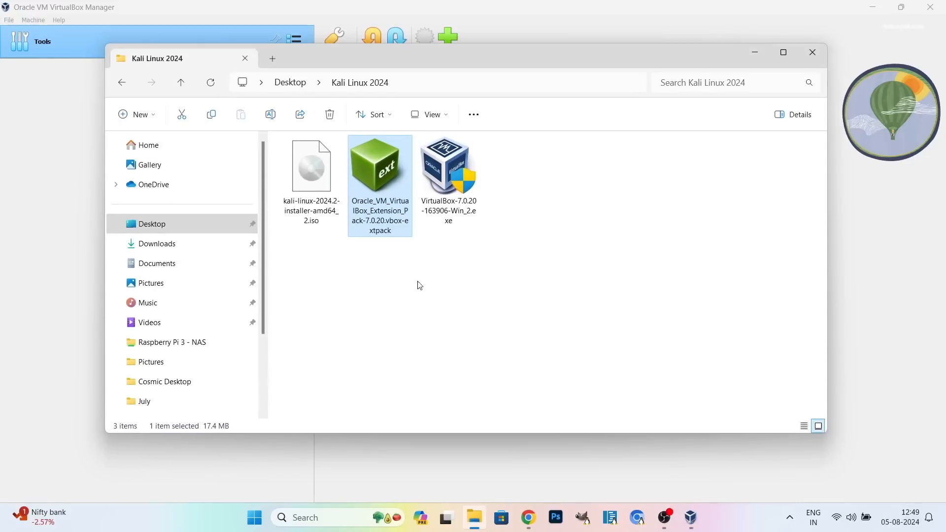
{"action": "scroll", "coordinate": [200, 215], "scroll_direction": "down", "scroll_amount": 3}
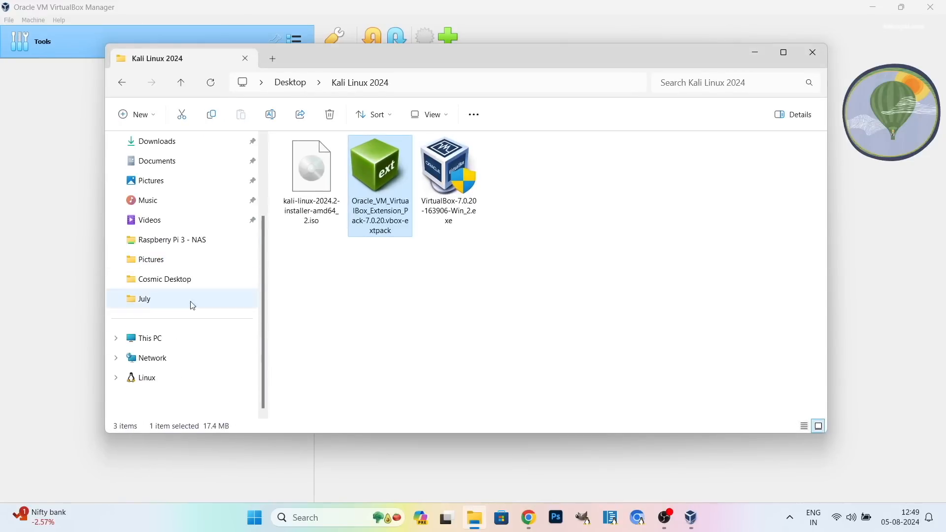
{"action": "left_click", "coordinate": [177, 337]}
{"action": "left_click", "coordinate": [358, 173]}
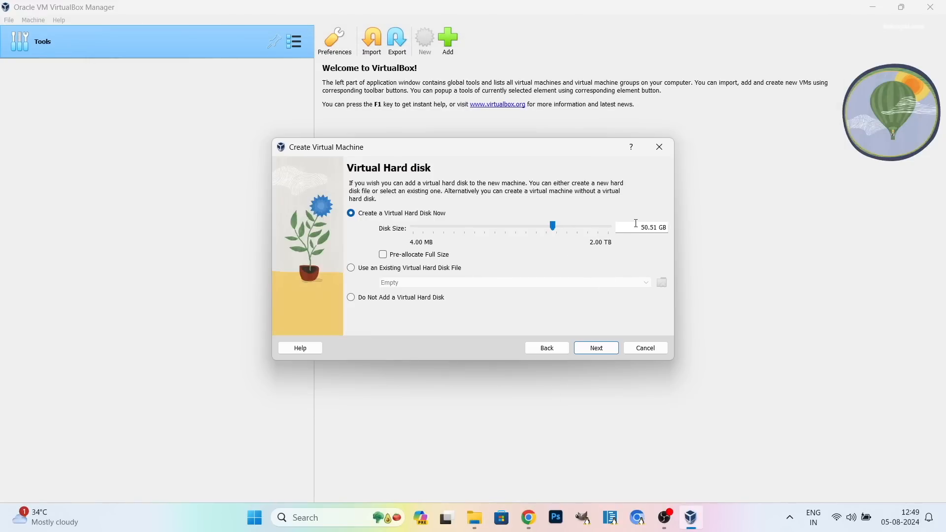
{"action": "double_click", "coordinate": [636, 223]}
{"action": "left_click", "coordinate": [597, 348]}
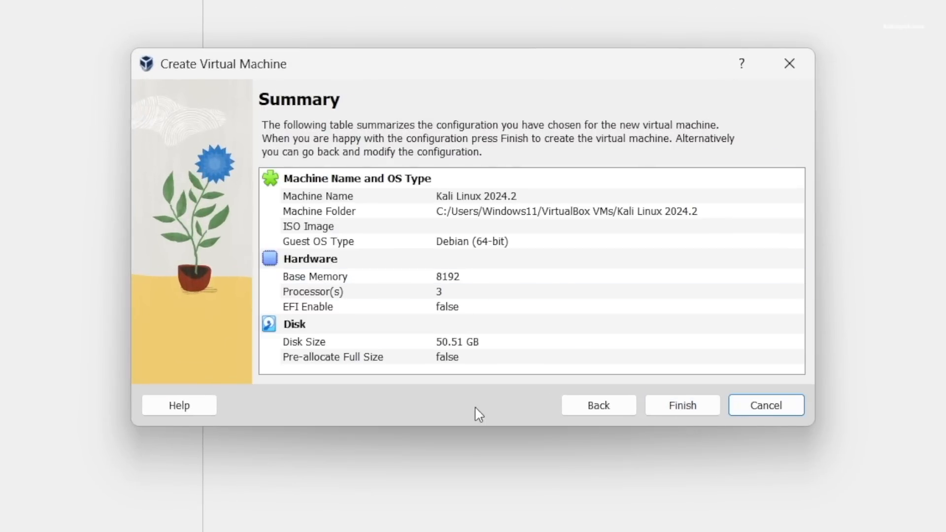
Finish the wizard to create the Kali Linux 2024.2 machine with its 50.51 GB disk.
{"action": "left_click", "coordinate": [675, 419]}
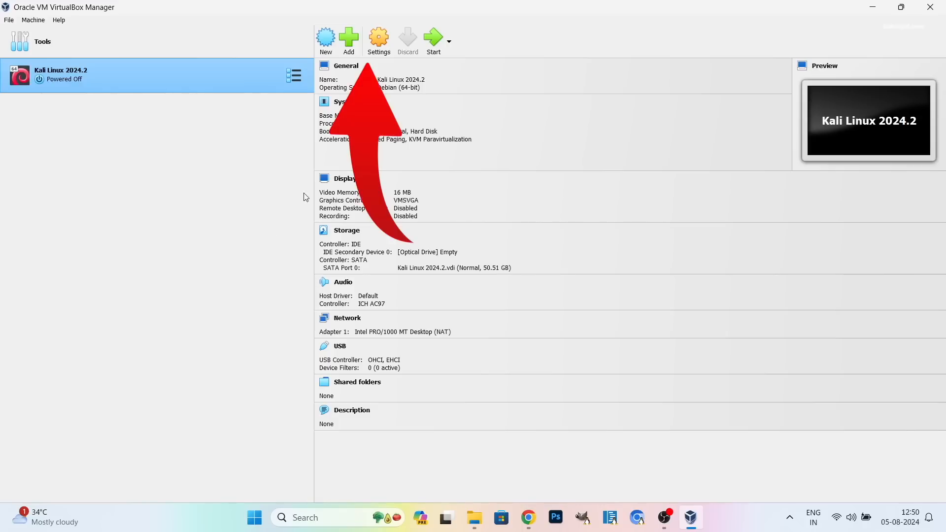
In the Kali VM's General > Advanced settings, set Shared Clipboard to Bidirectional and keep Drag'n'Drop Disabled.
{"action": "left_click", "coordinate": [377, 46]}
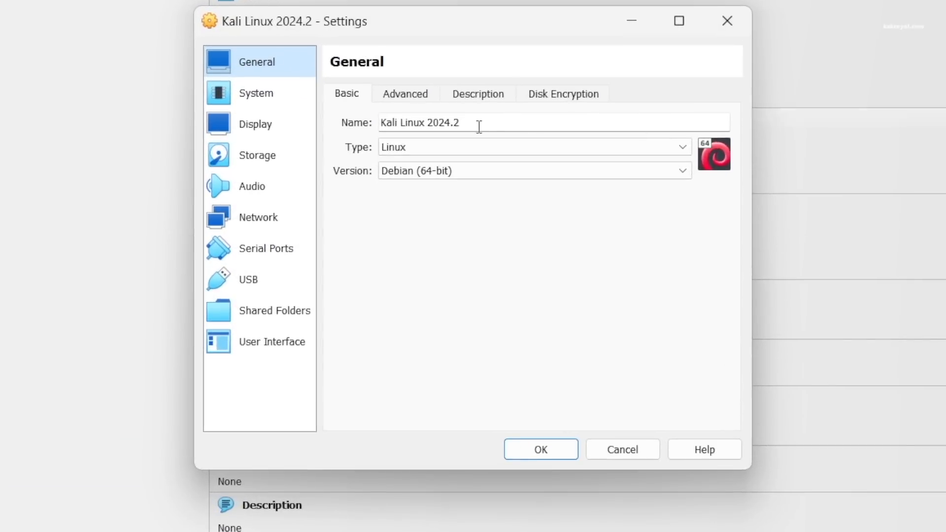
{"action": "left_click", "coordinate": [408, 95]}
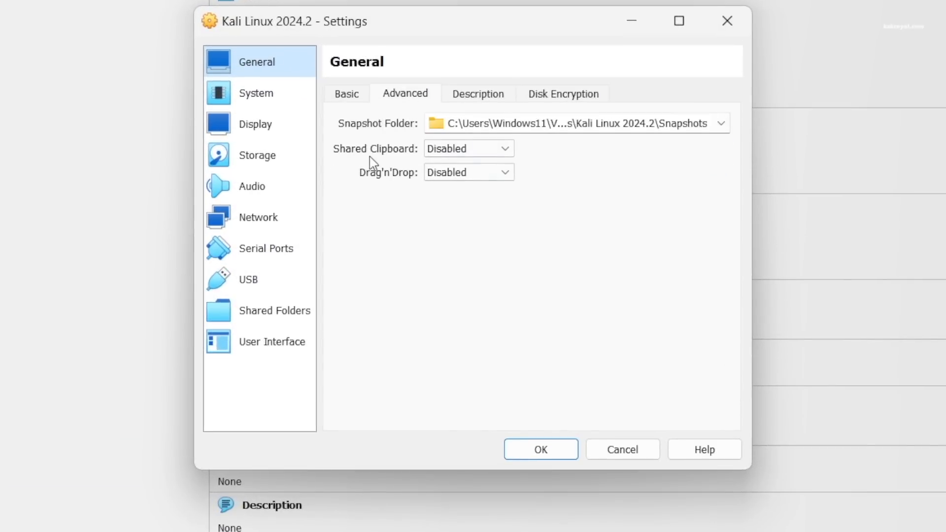
{"action": "left_click", "coordinate": [451, 149]}
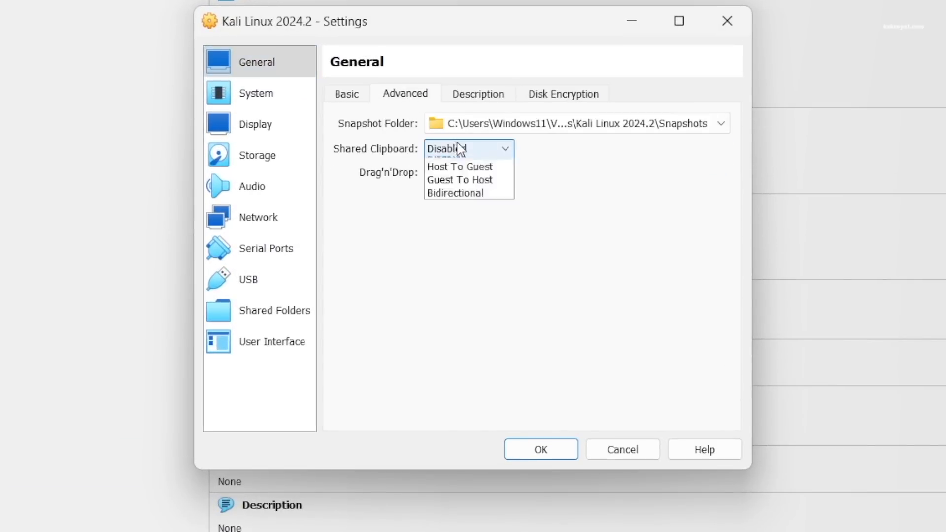
{"action": "left_click", "coordinate": [455, 204]}
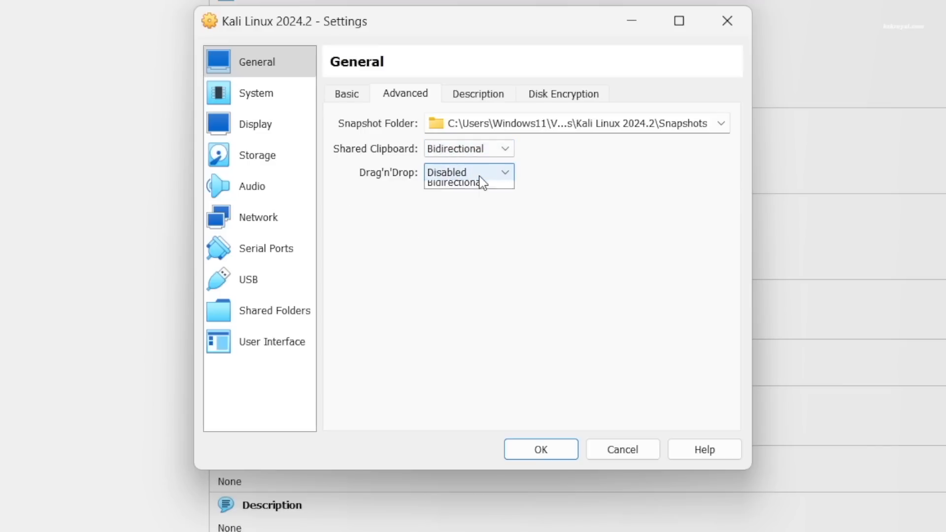
{"action": "left_click", "coordinate": [478, 177]}
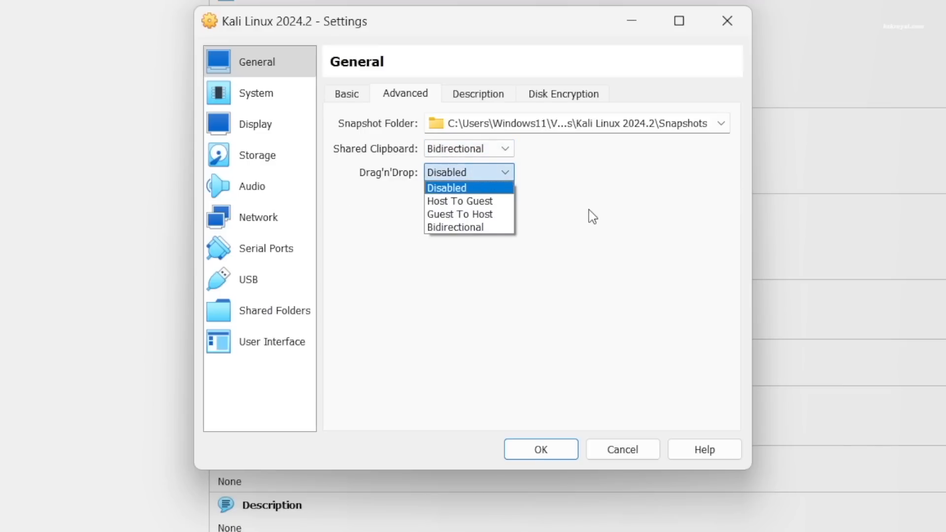
{"action": "left_click", "coordinate": [576, 278]}
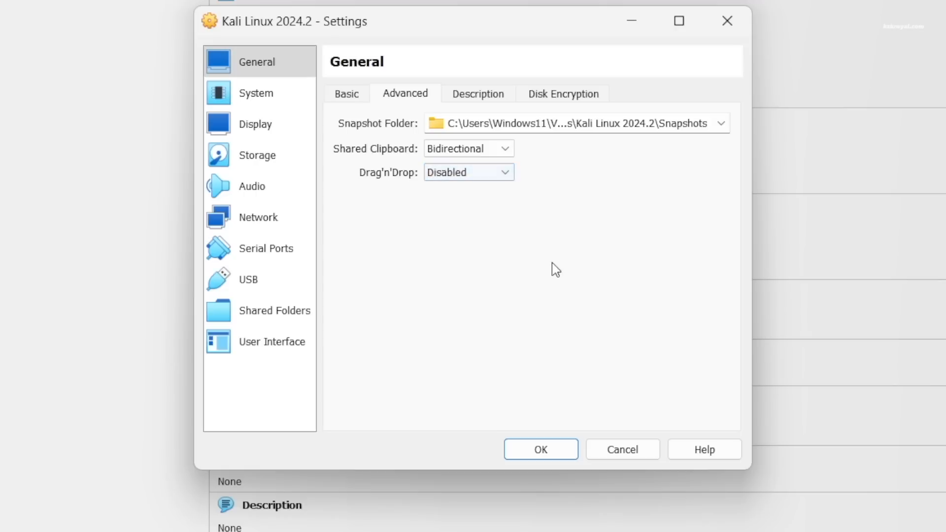
{"action": "left_click", "coordinate": [506, 174]}
{"action": "left_click", "coordinate": [498, 186]}
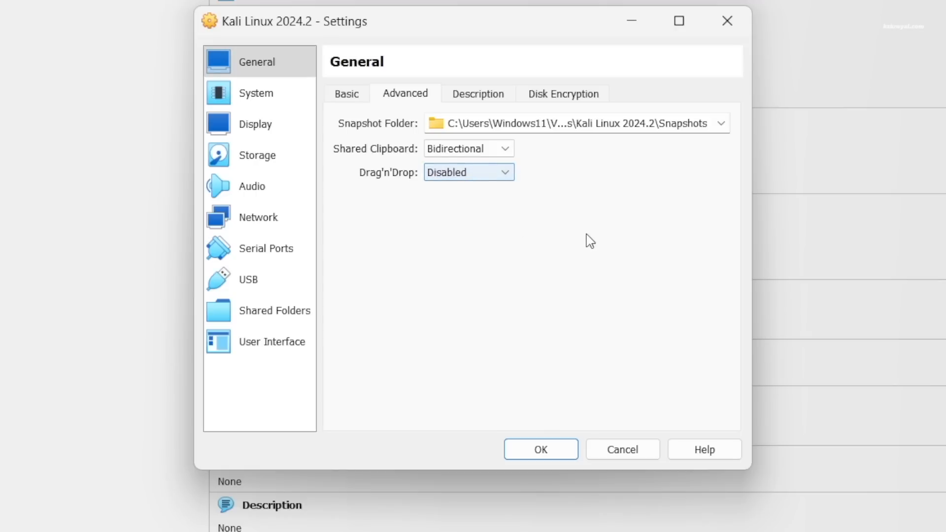
{"action": "left_click", "coordinate": [295, 94]}
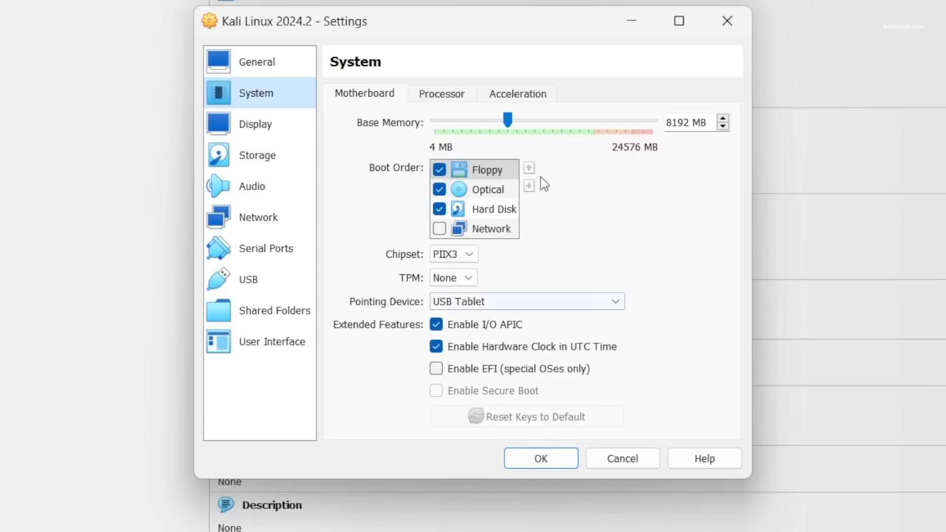
Review the Processor and Acceleration tabs, then raise Display video memory to 128 MB.
{"action": "left_click", "coordinate": [456, 103]}
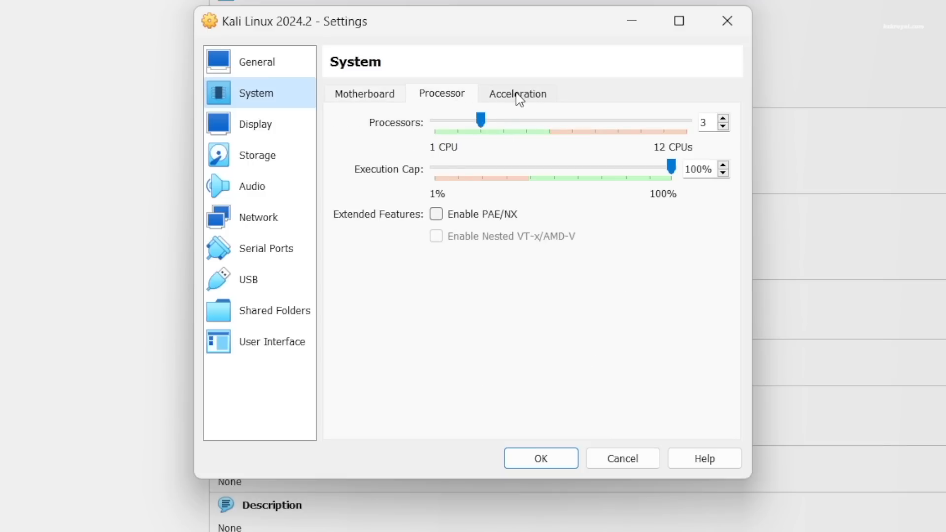
{"action": "left_click", "coordinate": [520, 99]}
{"action": "left_click", "coordinate": [285, 123]}
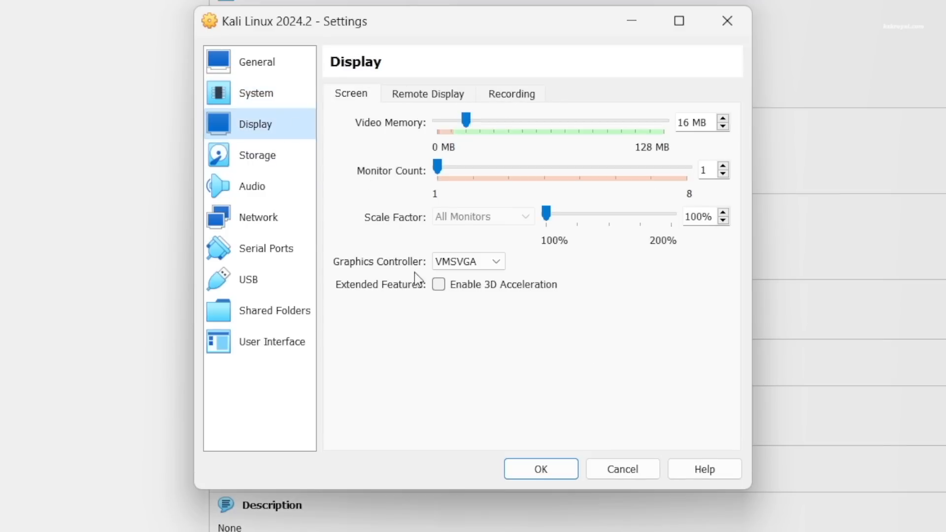
{"action": "left_click_drag", "start_coordinate": [466, 120], "coordinate": [682, 121]}
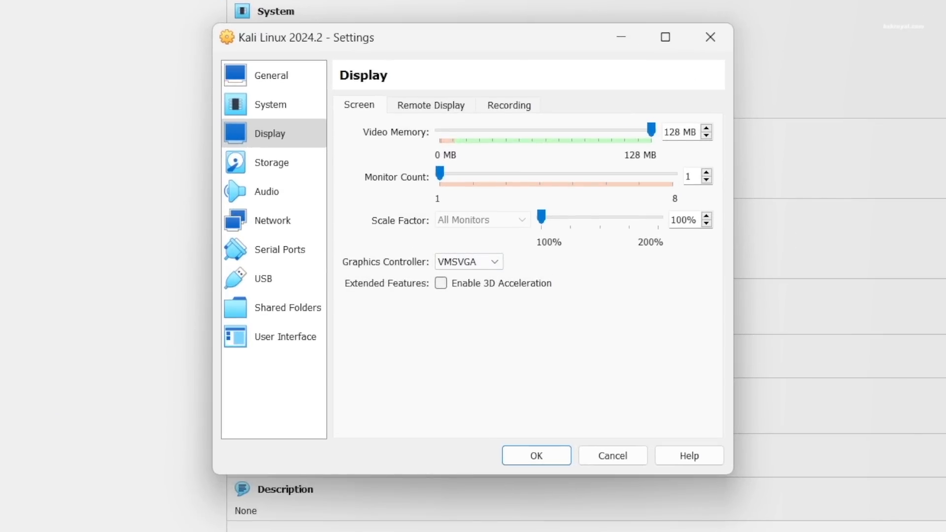
{"action": "left_click", "coordinate": [304, 169]}
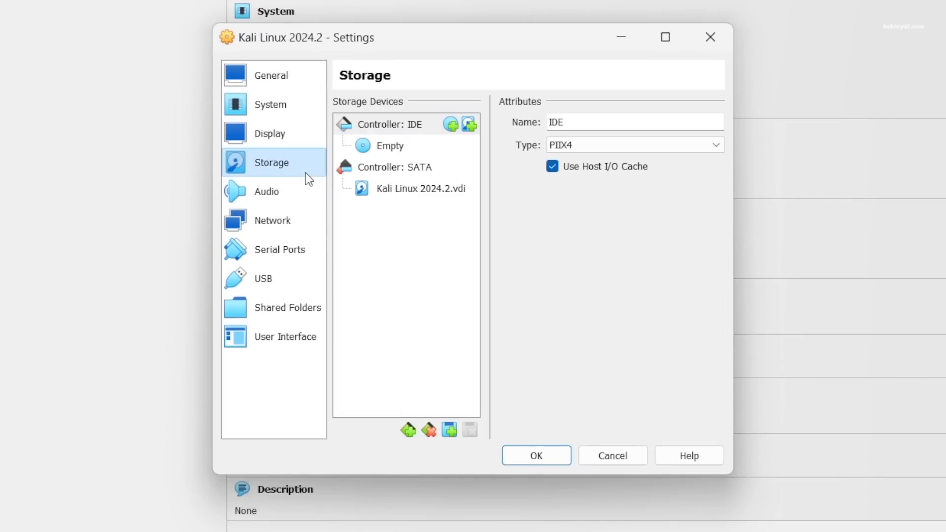
Attach kali-linux-2024.2-installer-amd64_2.iso from Desktop\Kali Linux 2024 to the empty IDE optical drive.
{"action": "left_click", "coordinate": [401, 131]}
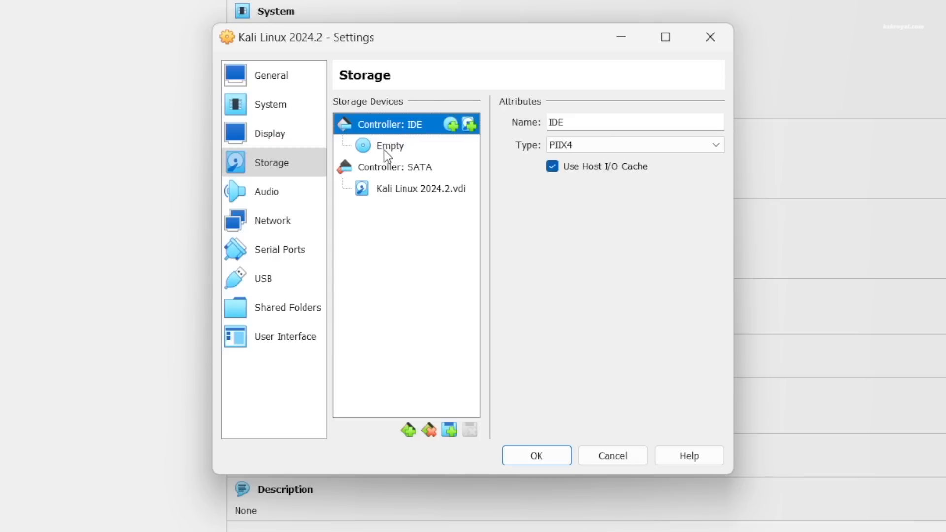
{"action": "left_click", "coordinate": [390, 147]}
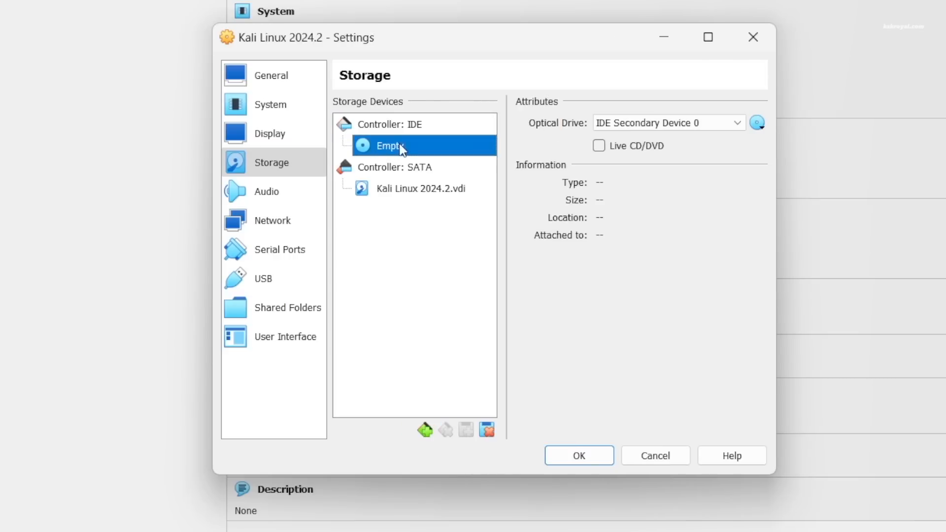
{"action": "left_click", "coordinate": [757, 123]}
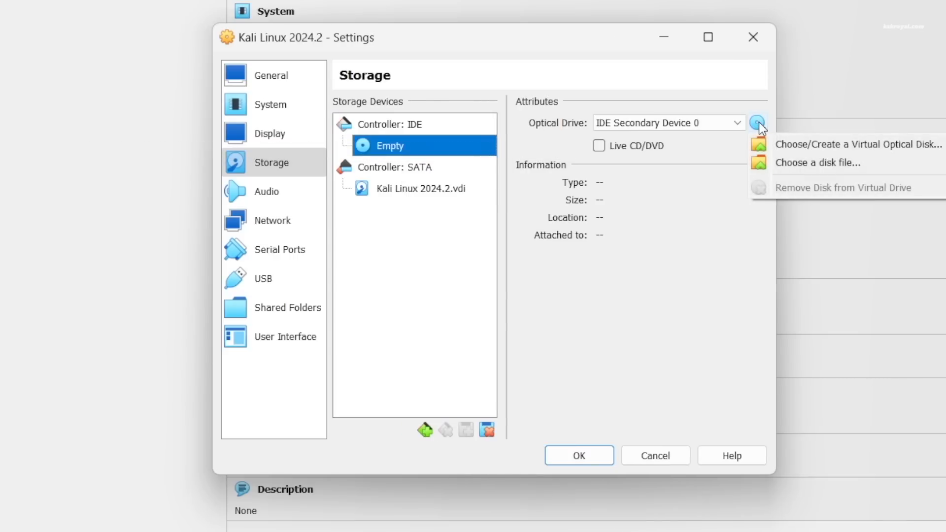
{"action": "left_click", "coordinate": [771, 160]}
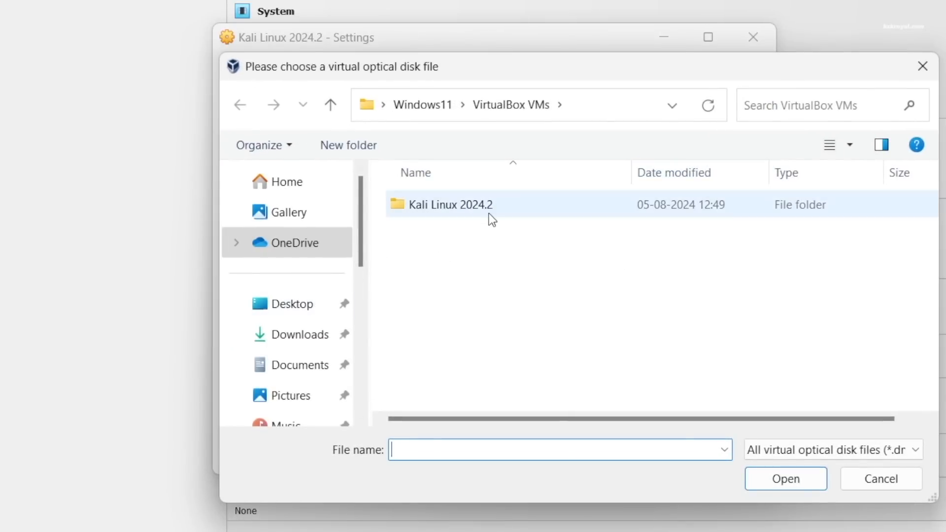
{"action": "left_click", "coordinate": [298, 312]}
{"action": "double_click", "coordinate": [528, 225]}
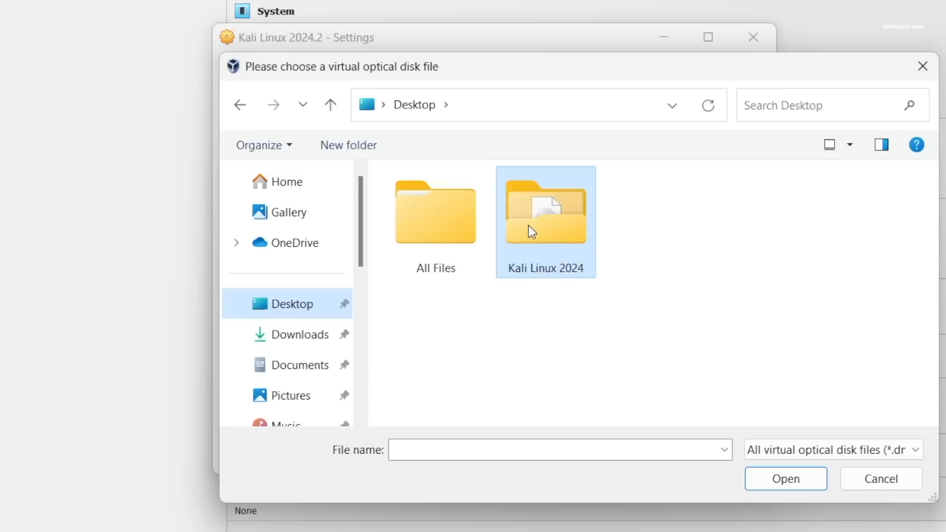
{"action": "left_click", "coordinate": [502, 212]}
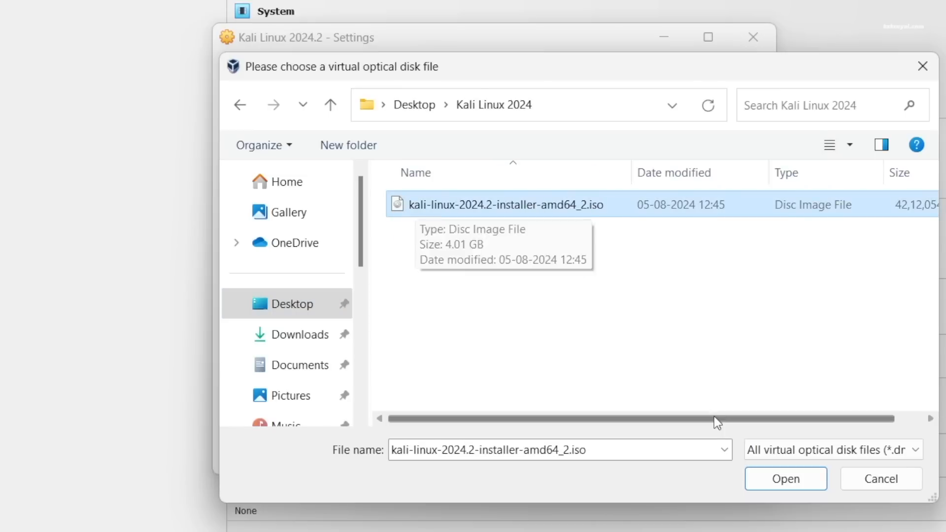
{"action": "left_click", "coordinate": [750, 476]}
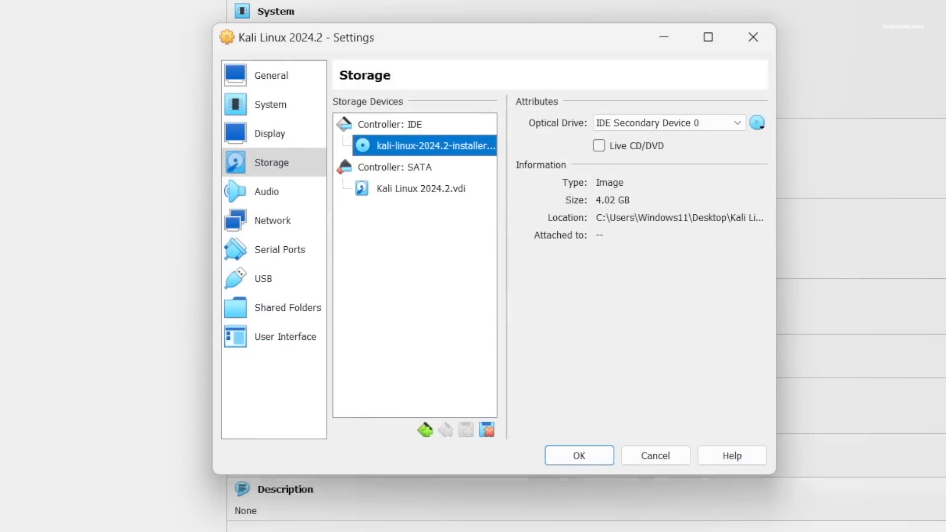
{"action": "left_click", "coordinate": [261, 192]}
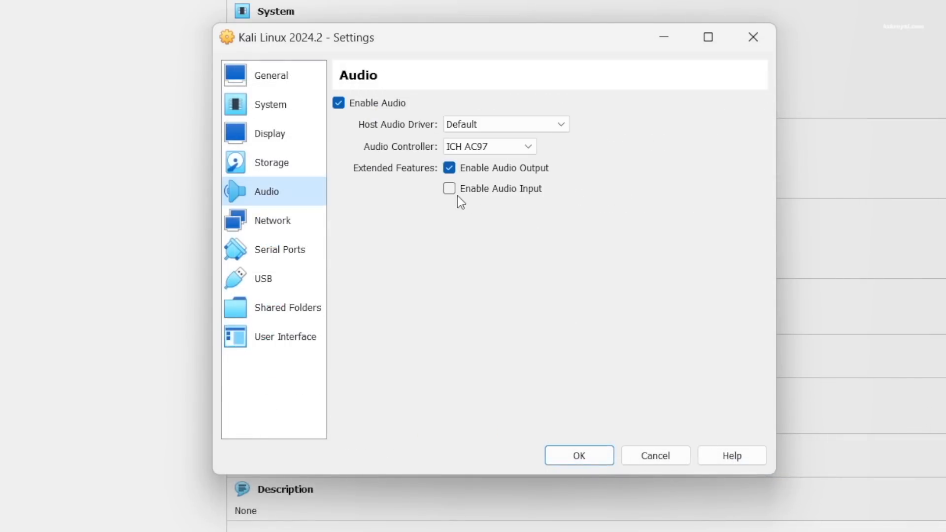
Try Bridged Adapter for network Adapter 1, then switch it back to NAT.
{"action": "left_click", "coordinate": [294, 223]}
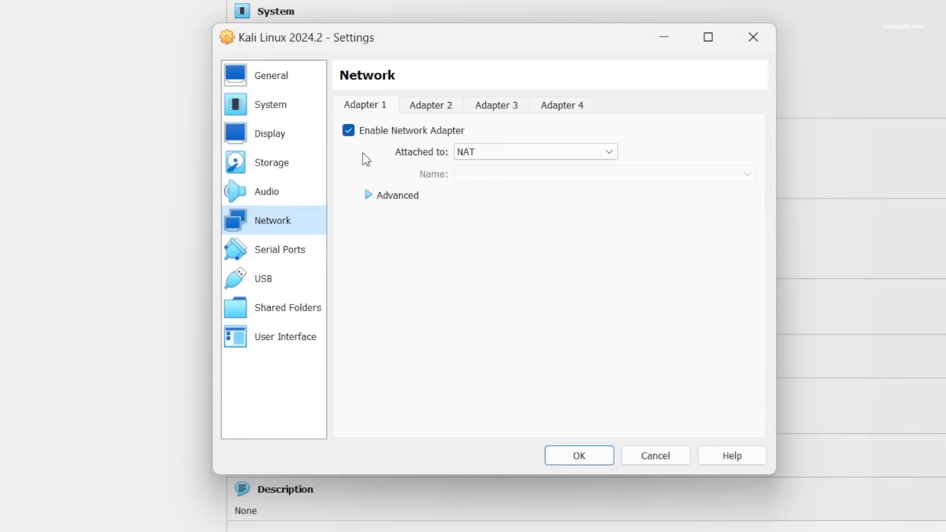
{"action": "left_click", "coordinate": [530, 150]}
{"action": "left_click", "coordinate": [539, 180]}
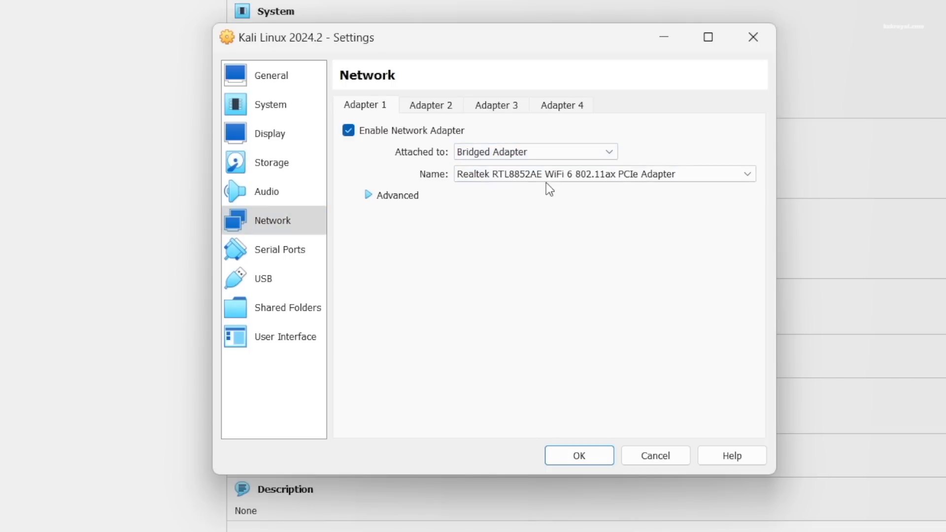
{"action": "left_click", "coordinate": [563, 179]}
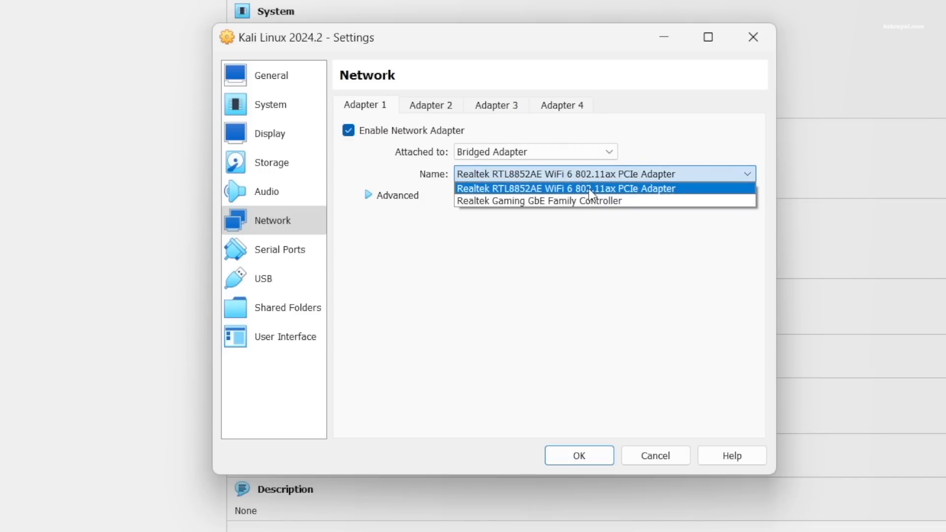
{"action": "left_click", "coordinate": [553, 268]}
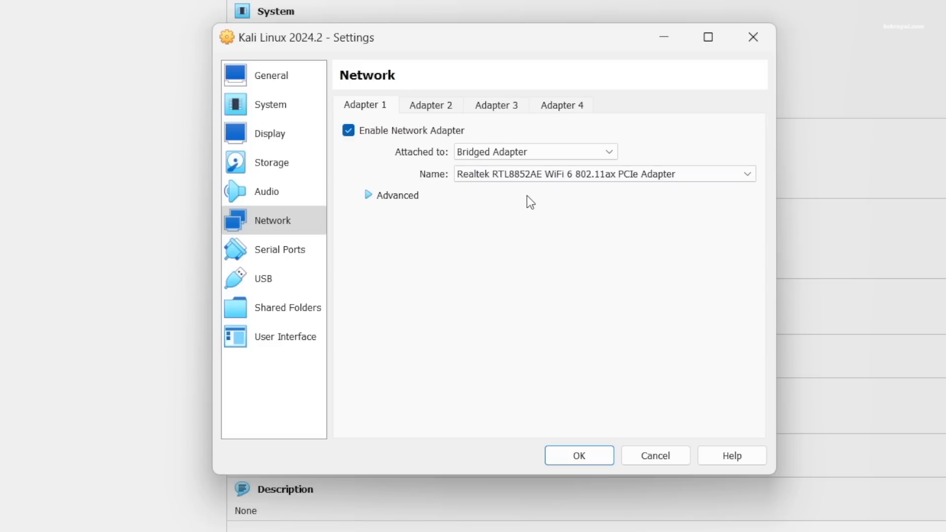
{"action": "left_click", "coordinate": [539, 154]}
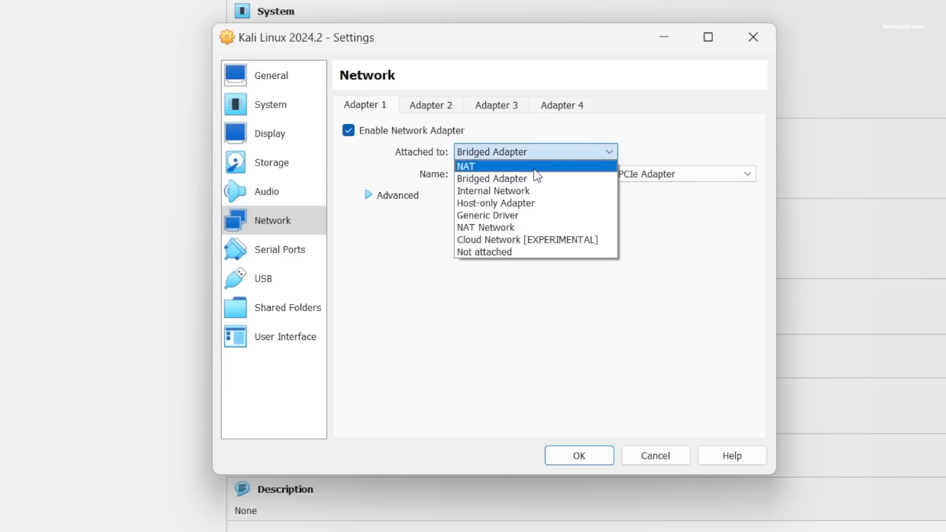
{"action": "left_click", "coordinate": [534, 167]}
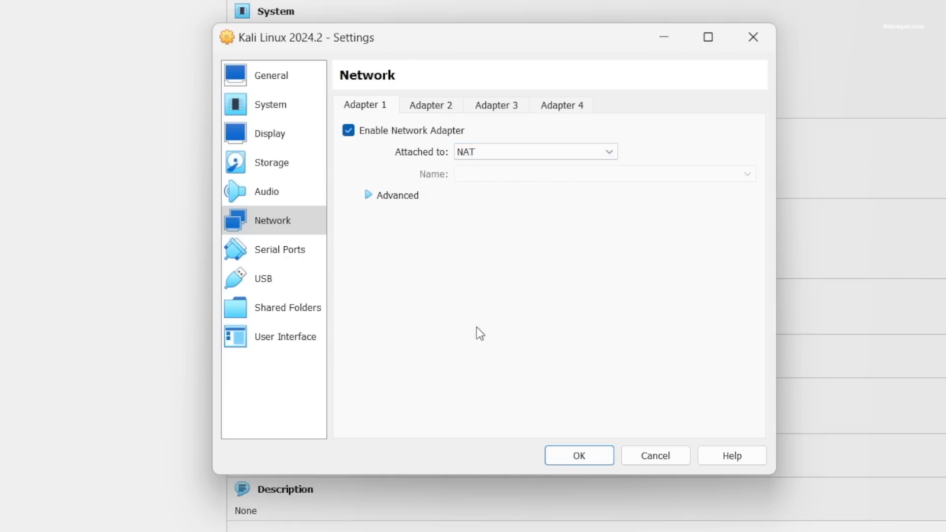
Look over the Serial Ports and USB pages and save the VM settings.
{"action": "left_click", "coordinate": [286, 254]}
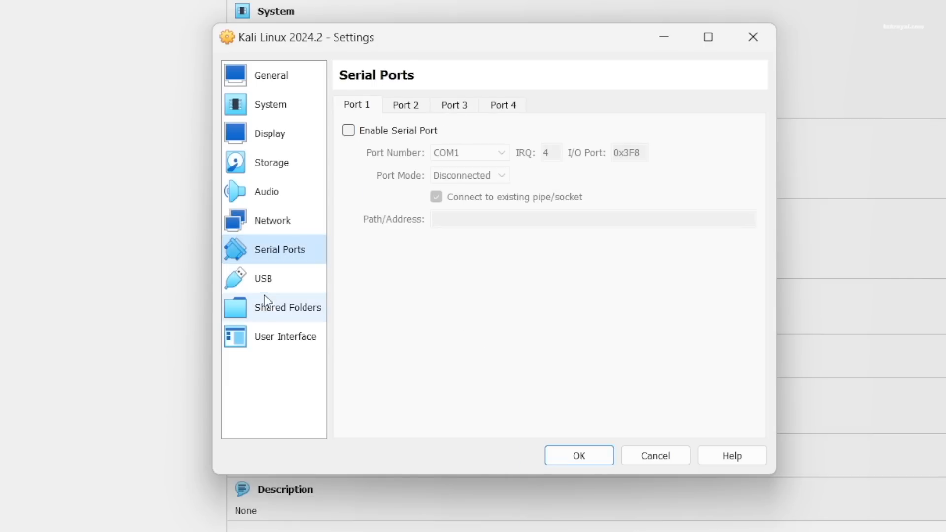
{"action": "left_click", "coordinate": [265, 280]}
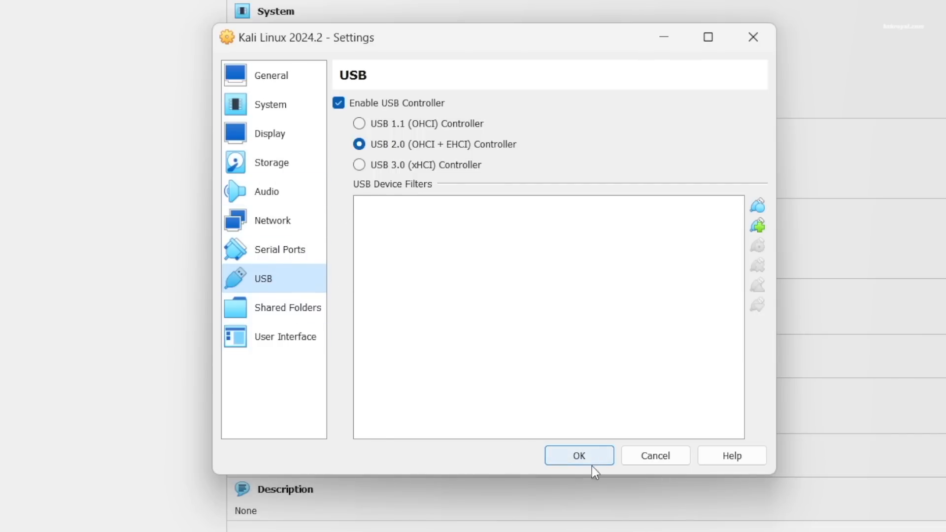
{"action": "left_click", "coordinate": [601, 452]}
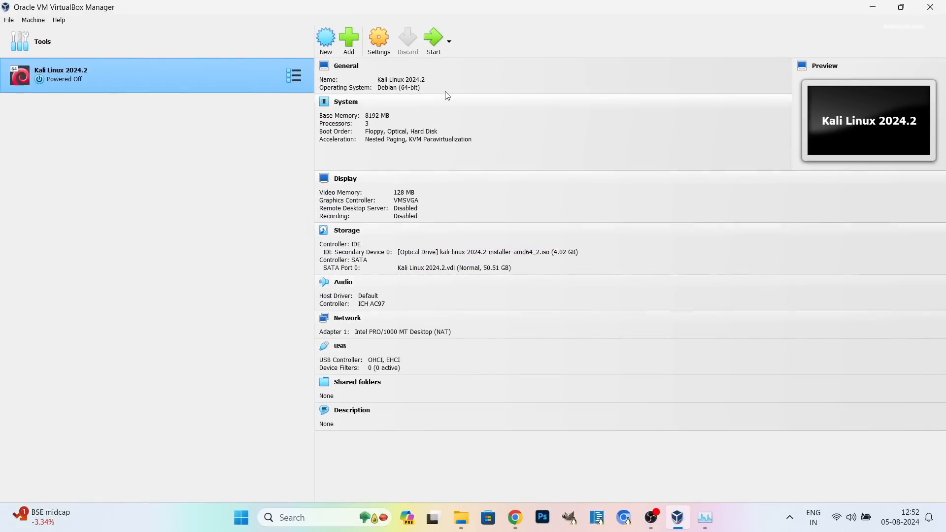
Start the Kali Linux 2024.2 VM and dismiss the keyboard auto-capture notice.
{"action": "left_click", "coordinate": [436, 44]}
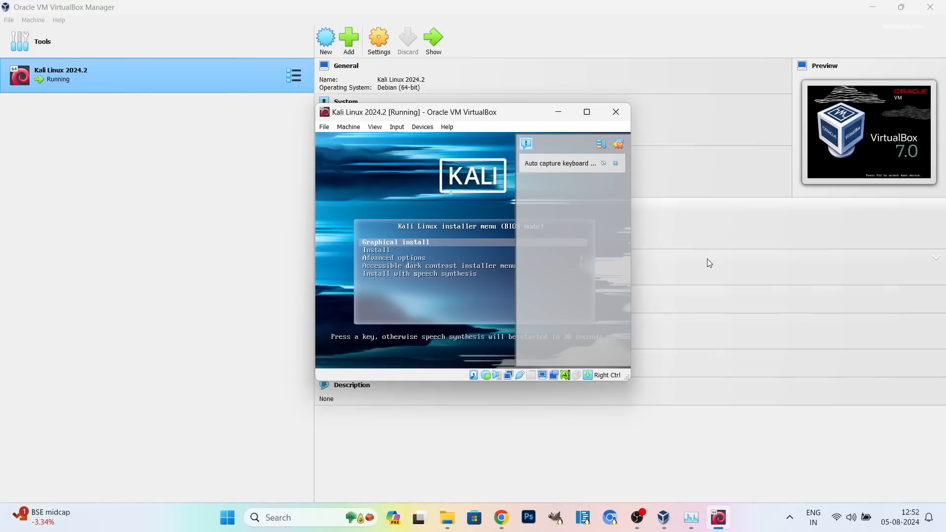
{"action": "left_click", "coordinate": [603, 164]}
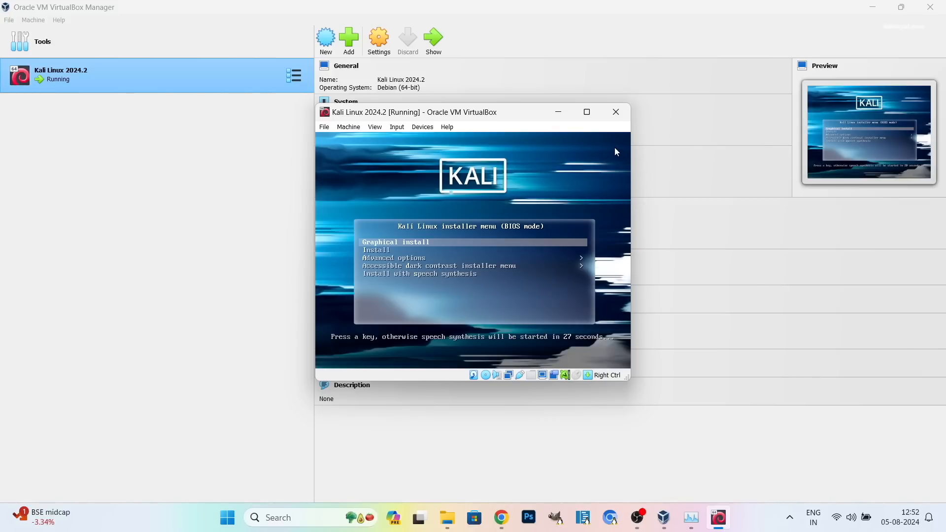
Let the VM capture mouse and keyboard and launch Graphical install from the boot menu.
{"action": "left_click", "coordinate": [872, 7]}
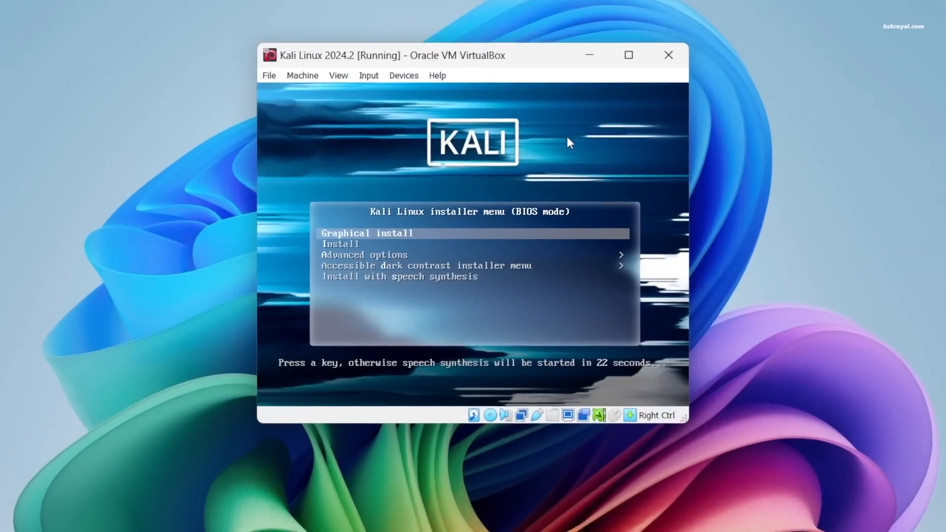
{"action": "left_click", "coordinate": [520, 165]}
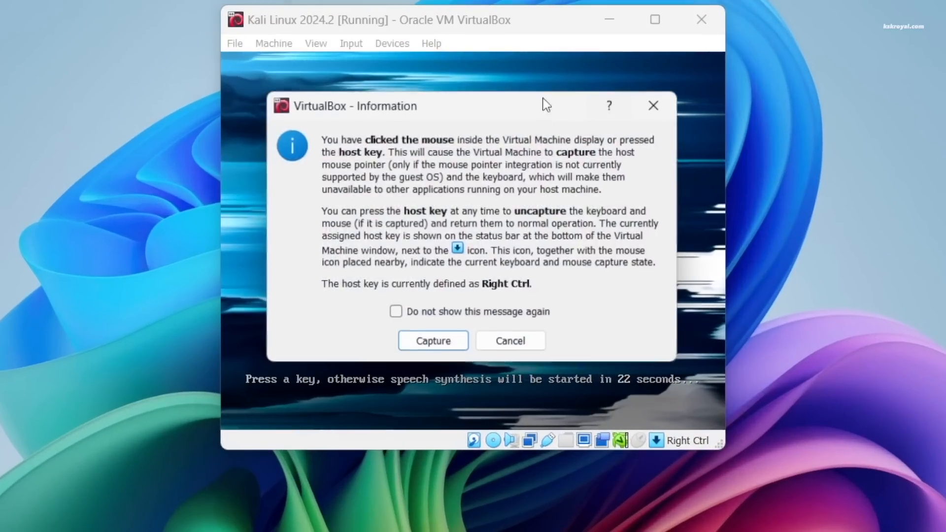
{"action": "left_click", "coordinate": [424, 347]}
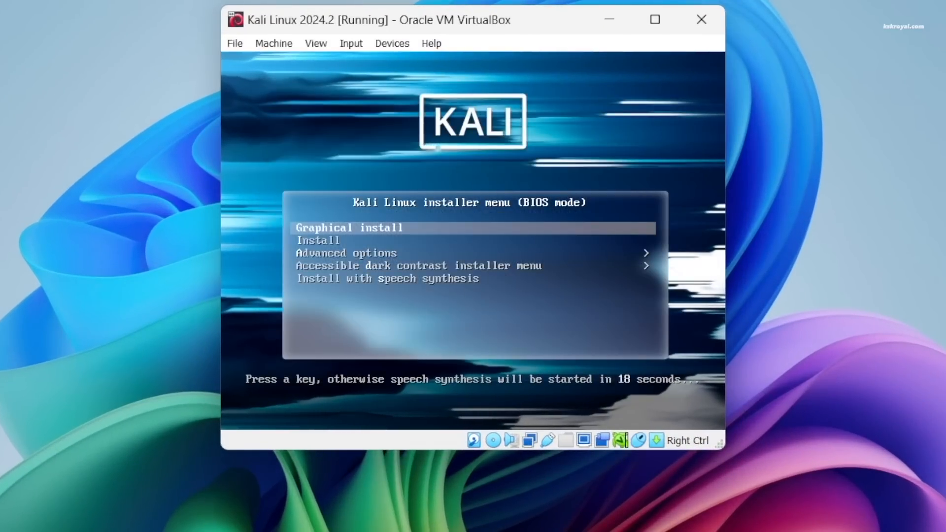
{"action": "key", "text": "Down"}
{"action": "key", "text": "Down"}
{"action": "key", "text": "Down"}
{"action": "key", "text": "Down"}
{"action": "key", "text": "Up"}
{"action": "key", "text": "Up"}
{"action": "key", "text": "Up"}
{"action": "key", "text": "Up"}
{"action": "key", "text": "Down"}
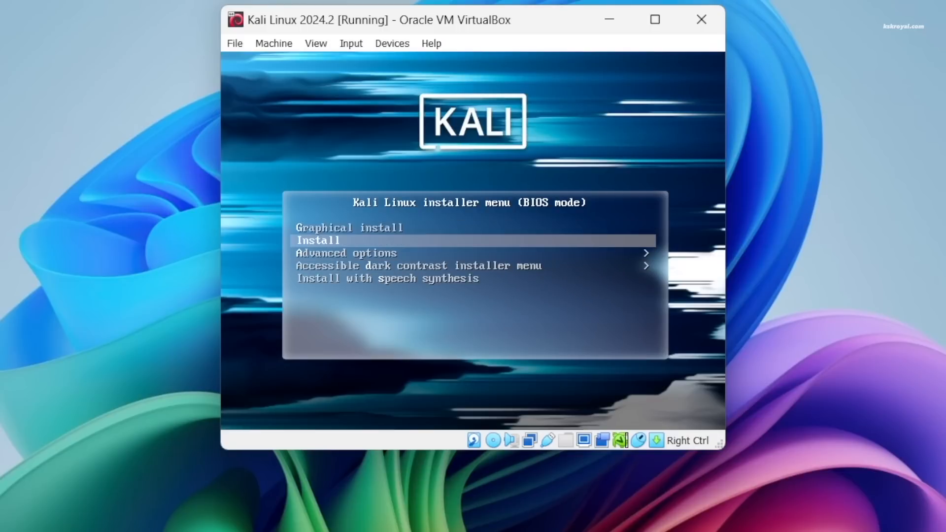
{"action": "key", "text": "Up"}
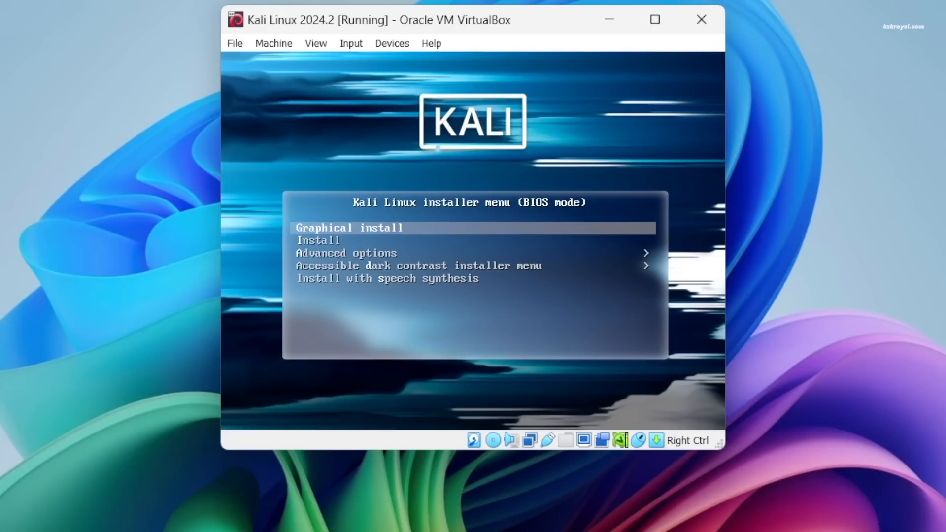
{"action": "key", "text": "Control_R"}
{"action": "left_click", "coordinate": [566, 108]}
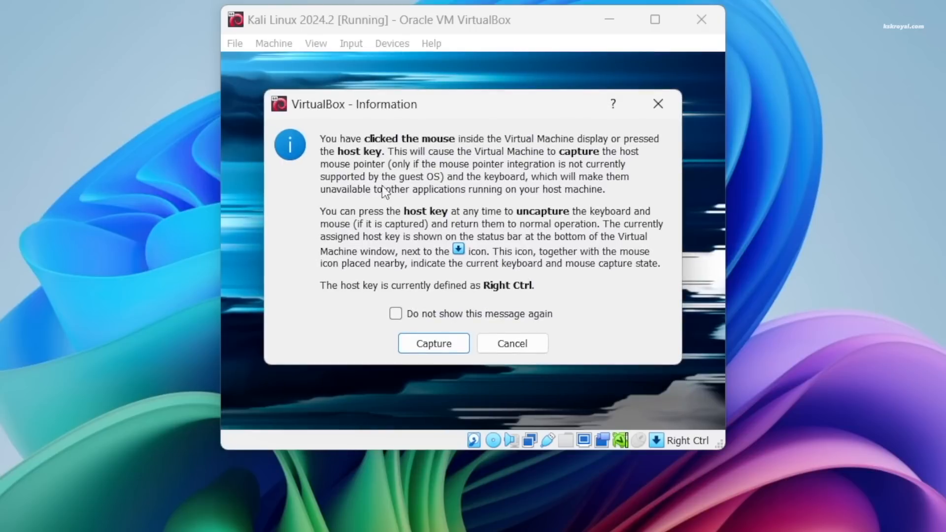
{"action": "left_click", "coordinate": [395, 315]}
{"action": "left_click", "coordinate": [434, 341]}
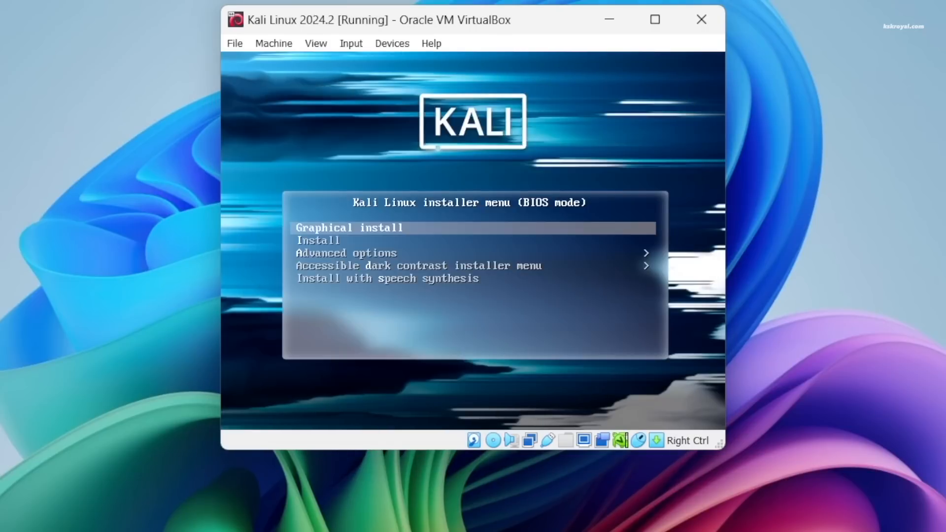
{"action": "key", "text": "Return"}
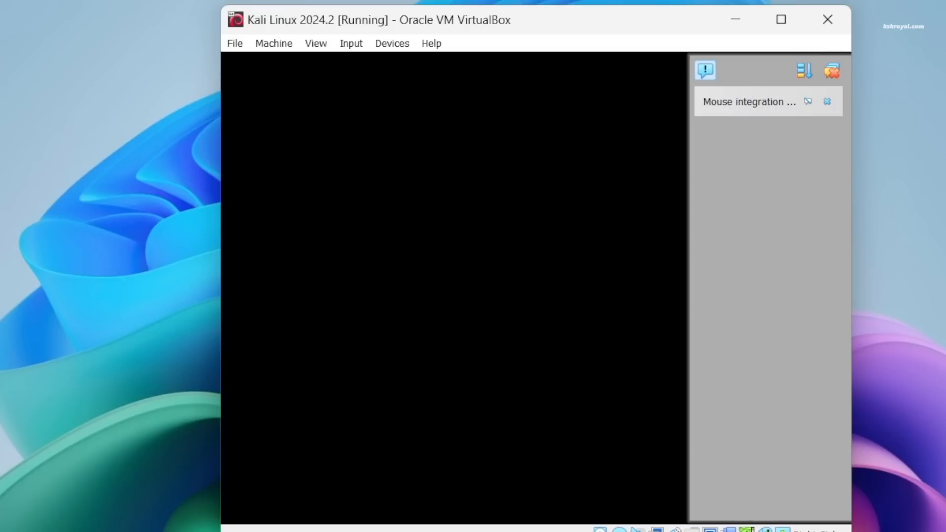
Dismiss the mouse integration notice and maximize the VM window.
{"action": "left_click_drag", "start_coordinate": [545, 19], "coordinate": [488, 0]}
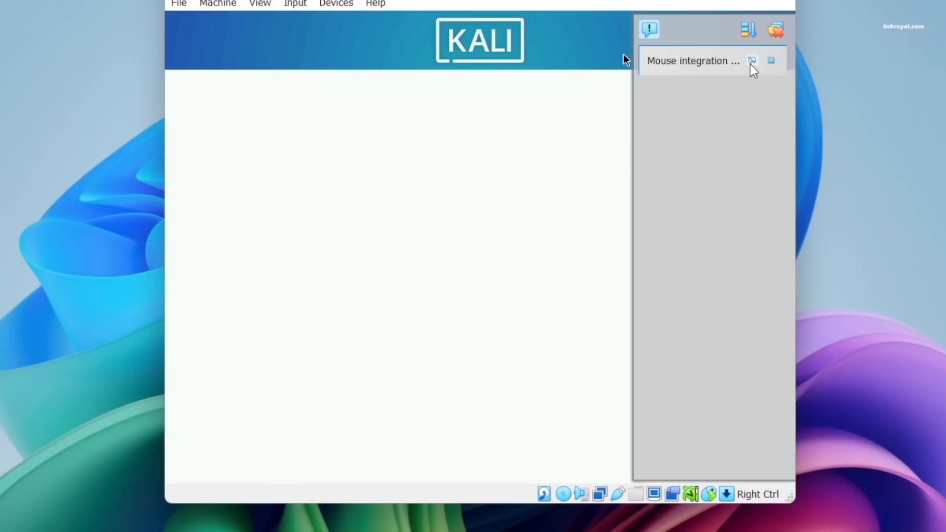
{"action": "left_click", "coordinate": [751, 61]}
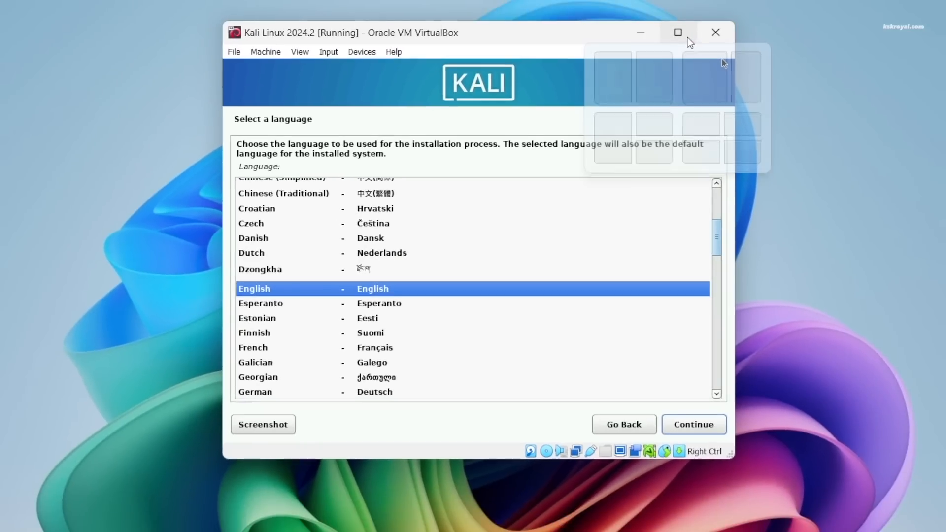
{"action": "left_click", "coordinate": [688, 38]}
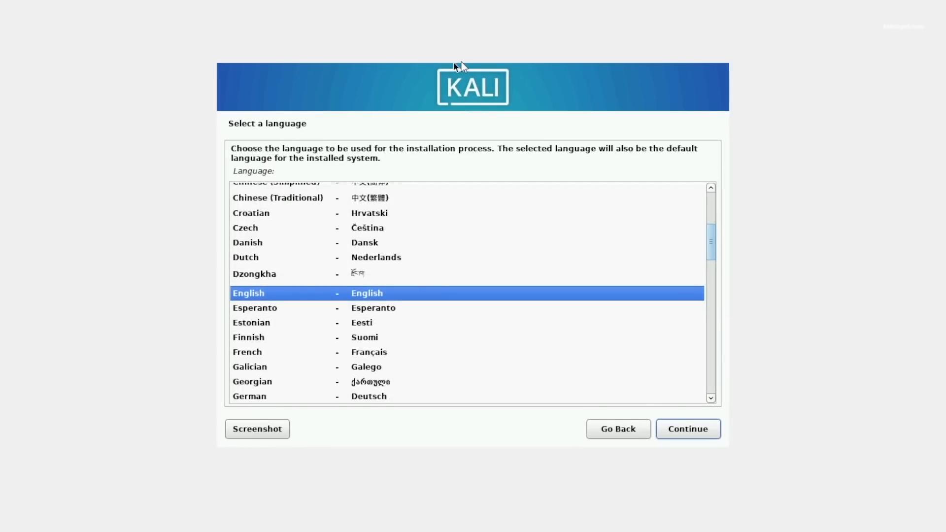
Accept the default language, location and keyboard pages, keeping 'kali' as the hostname.
{"action": "left_click", "coordinate": [676, 433]}
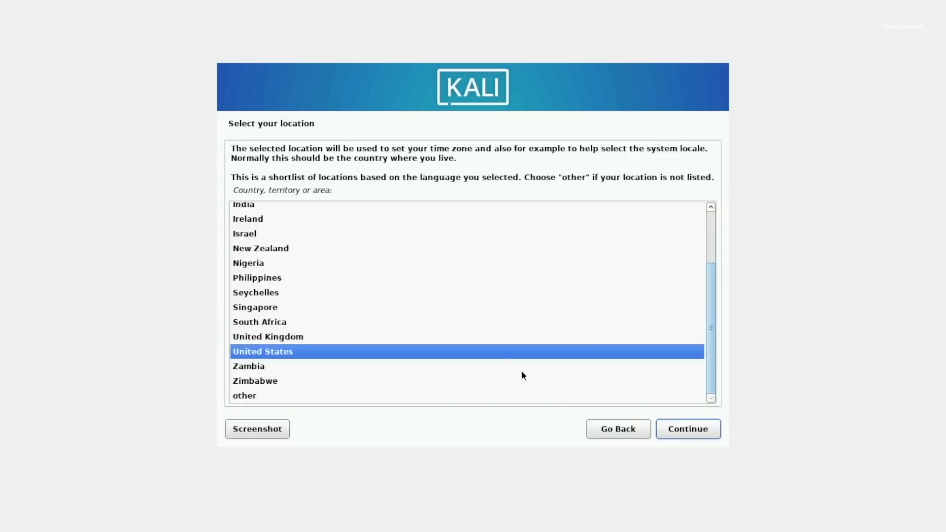
{"action": "left_click", "coordinate": [662, 426]}
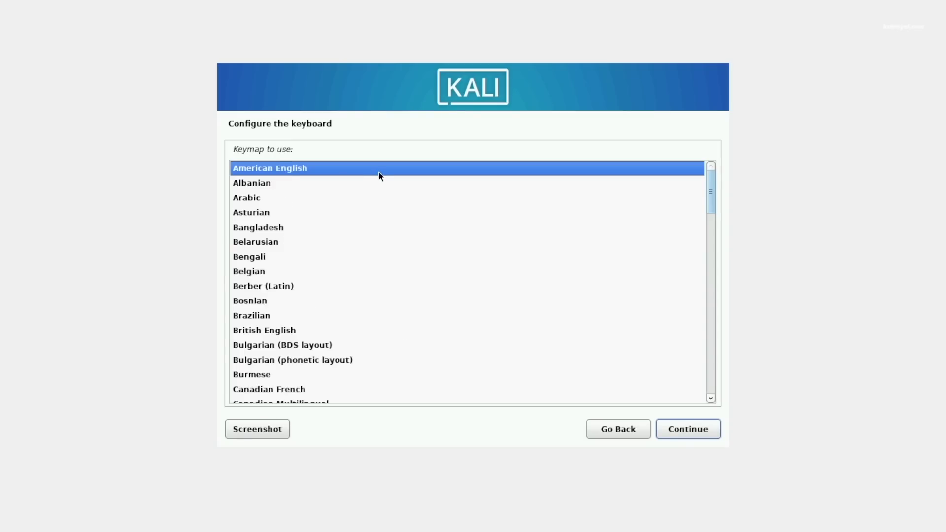
{"action": "left_click", "coordinate": [708, 429]}
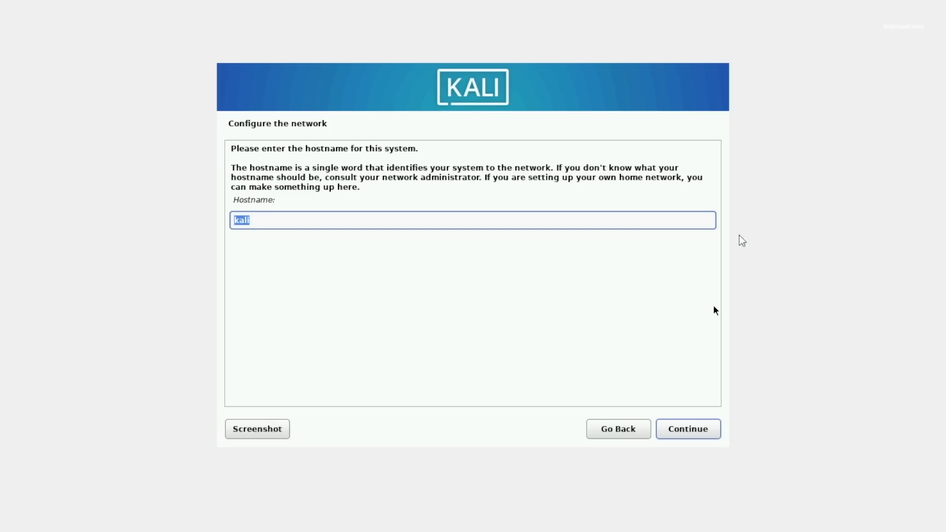
{"action": "left_click", "coordinate": [679, 218]}
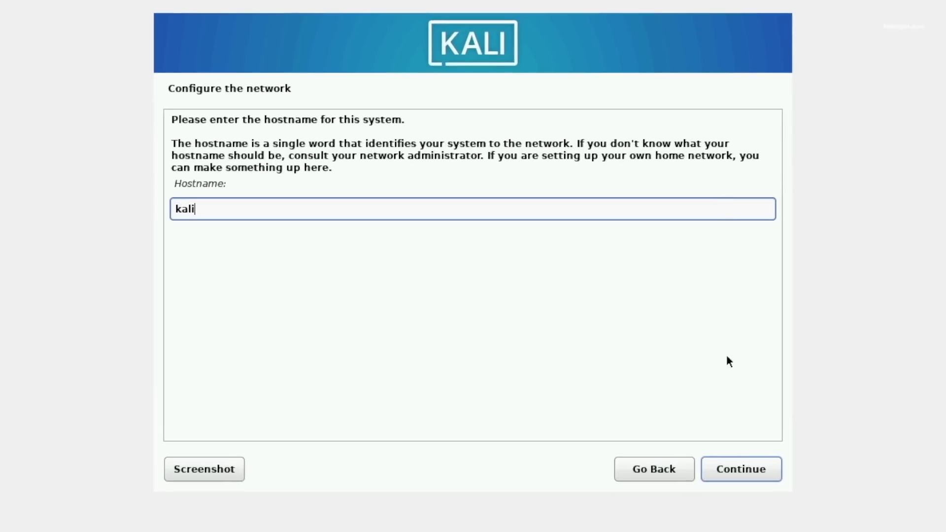
{"action": "left_click", "coordinate": [732, 469]}
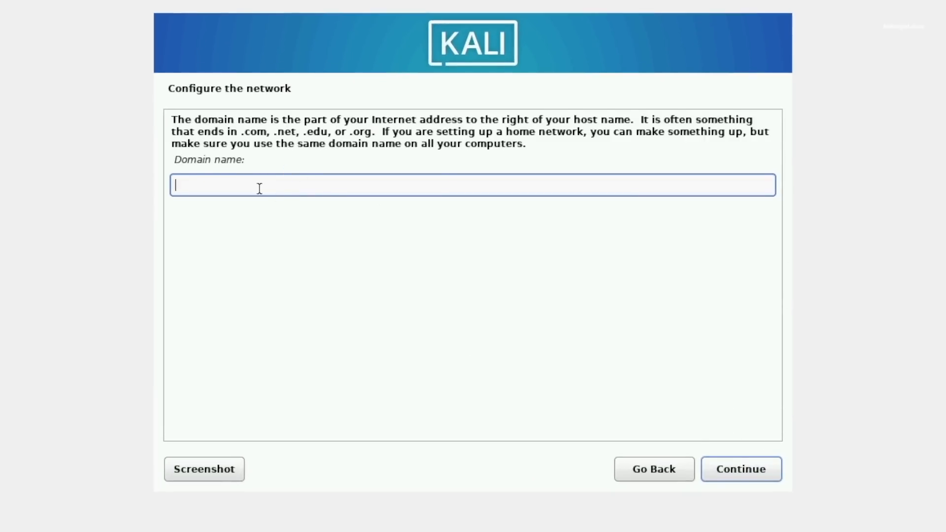
Leave the domain name blank, enter the new user's full name, and keep the suggested username.
{"action": "left_click", "coordinate": [716, 473]}
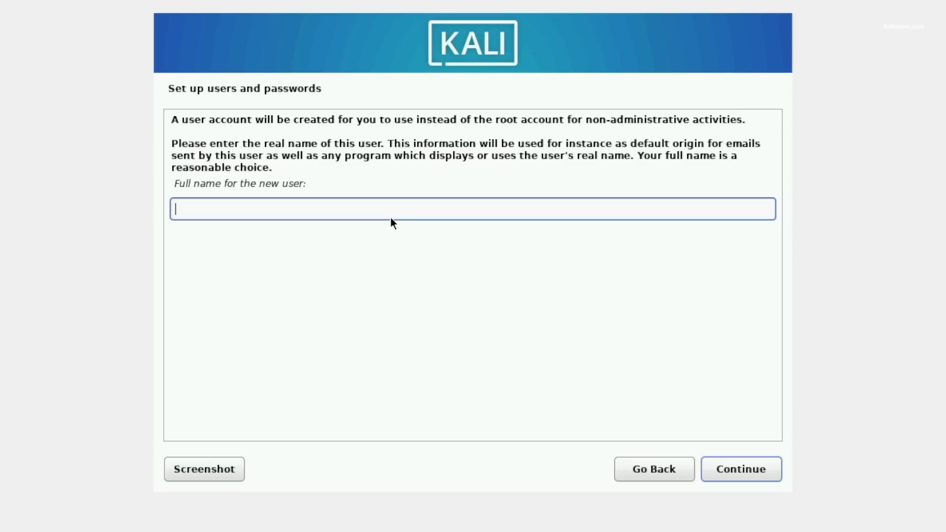
{"action": "type", "text": "kskroyal"}
{"action": "left_click", "coordinate": [711, 468]}
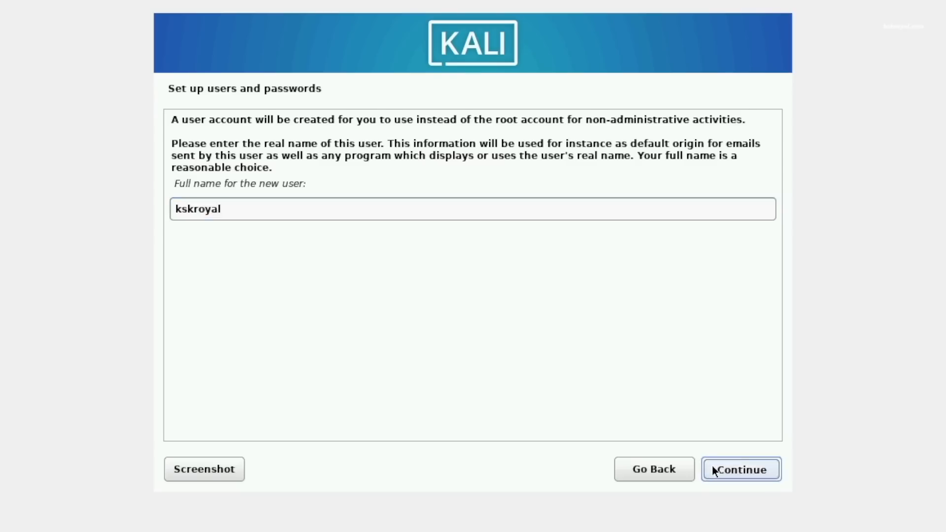
{"action": "left_click", "coordinate": [281, 173]}
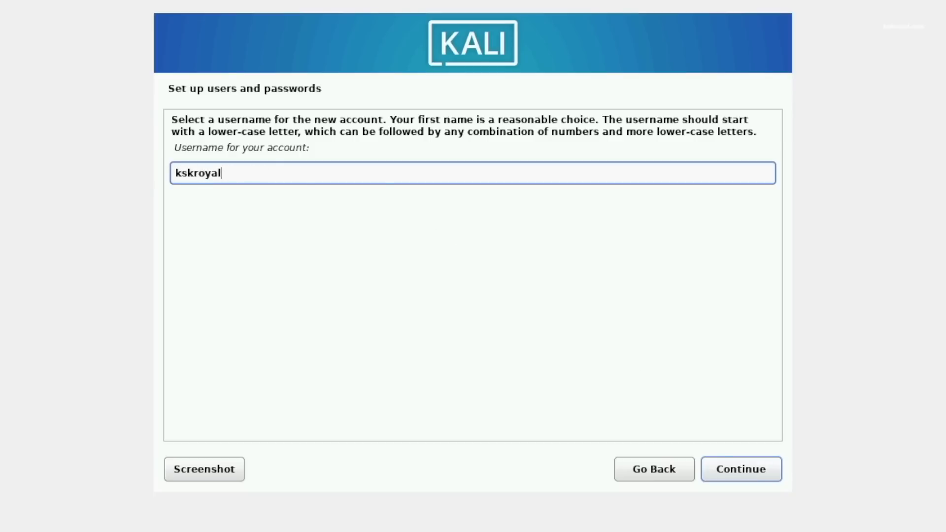
{"action": "left_click_drag", "start_coordinate": [264, 172], "coordinate": [155, 163]}
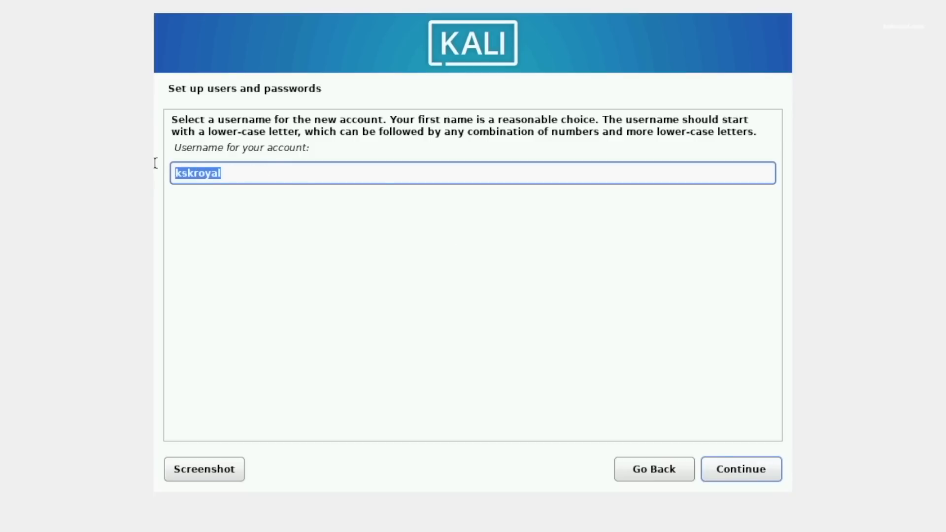
{"action": "left_click", "coordinate": [295, 170]}
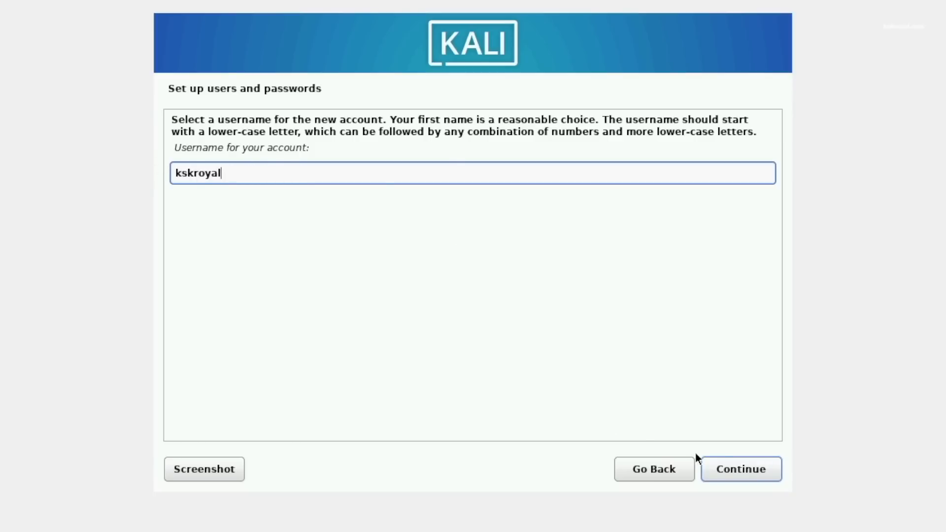
{"action": "left_click", "coordinate": [734, 471]}
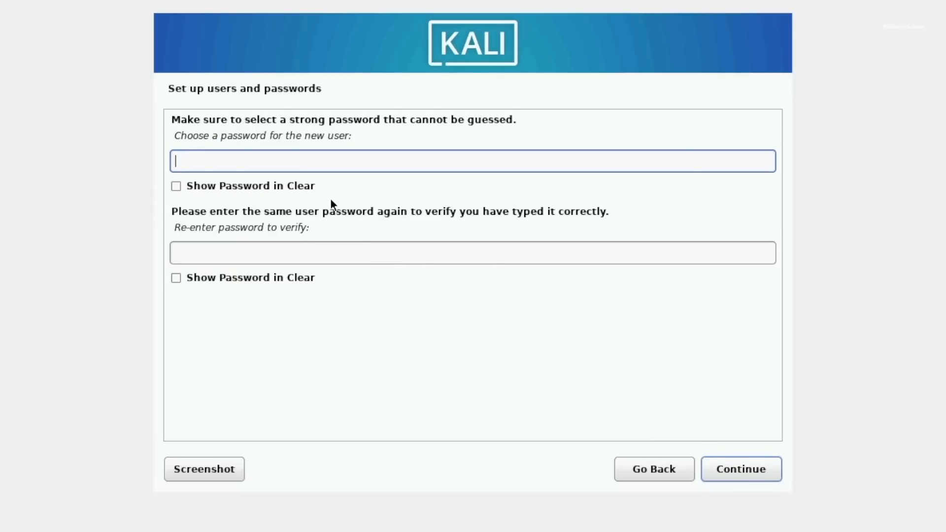
Enter and verify the user password, showing both fields in clear text.
{"action": "type", "text": "••••"}
{"action": "left_click", "coordinate": [241, 255]}
{"action": "type", "text": "••••"}
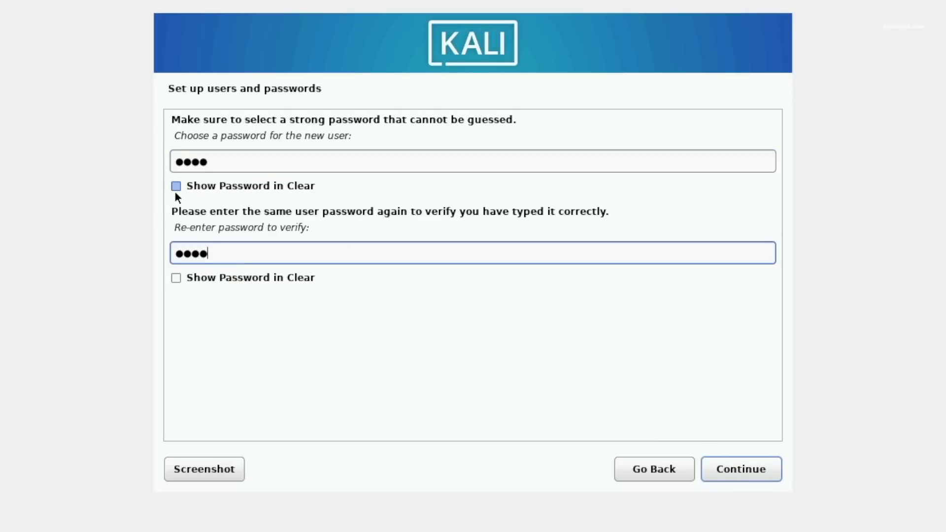
{"action": "left_click", "coordinate": [176, 186]}
{"action": "left_click", "coordinate": [176, 278]}
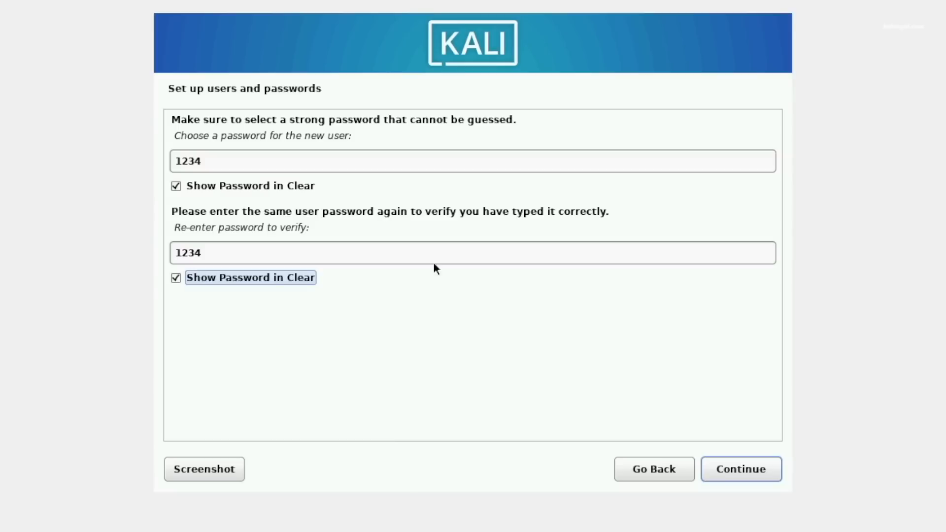
{"action": "left_click", "coordinate": [724, 463]}
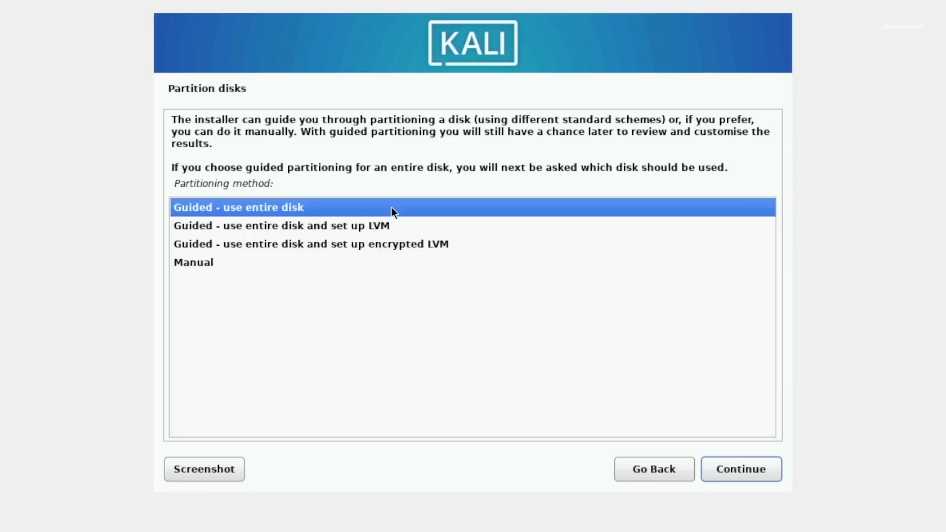
Guided-partition the entire 54.2 GB VBOX HARDDISK with all files in one partition and write changes.
{"action": "left_click", "coordinate": [731, 466]}
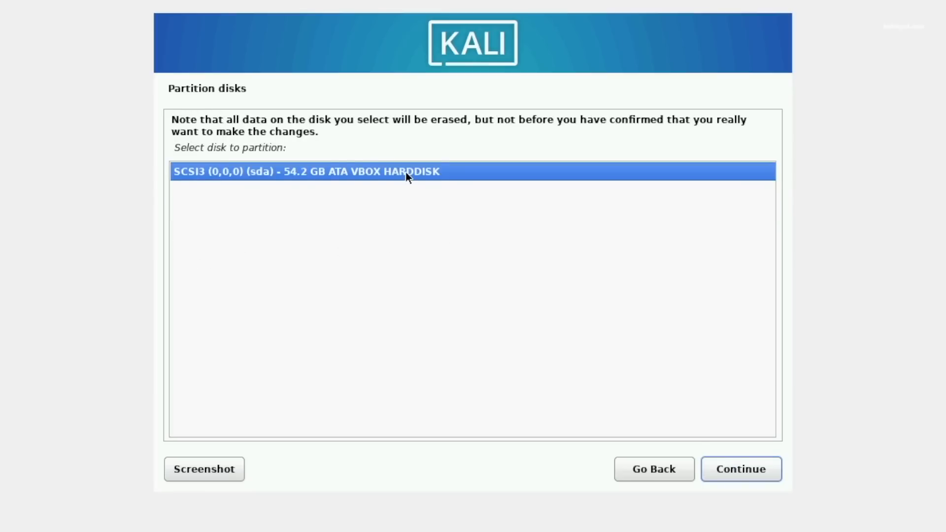
{"action": "left_click", "coordinate": [765, 466]}
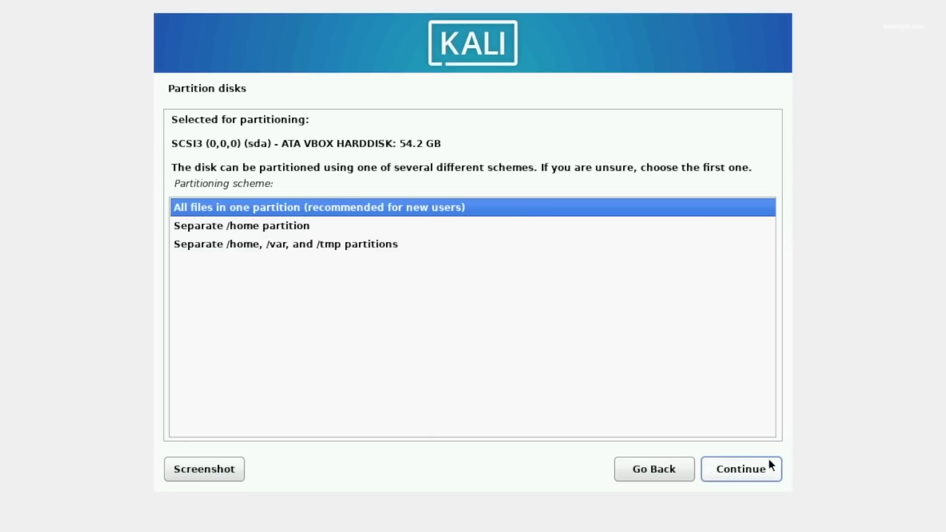
{"action": "left_click", "coordinate": [748, 466]}
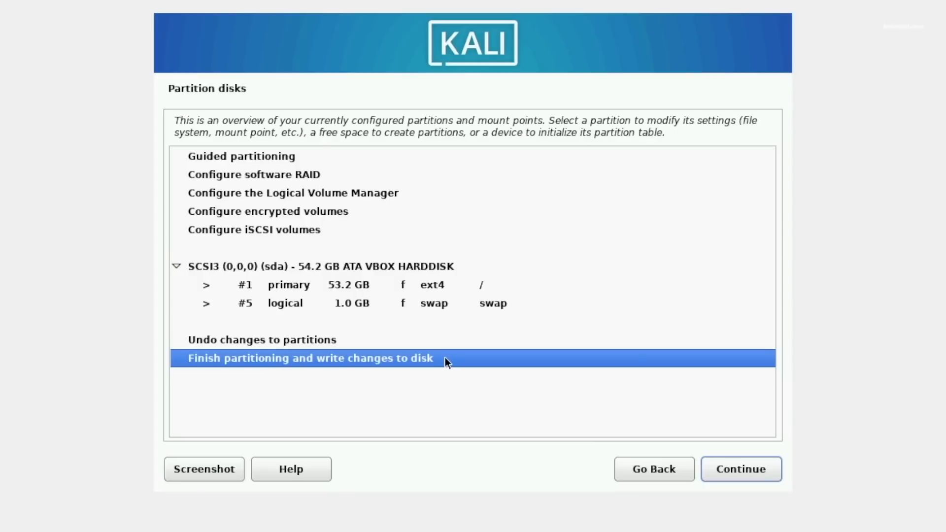
{"action": "left_click", "coordinate": [723, 467]}
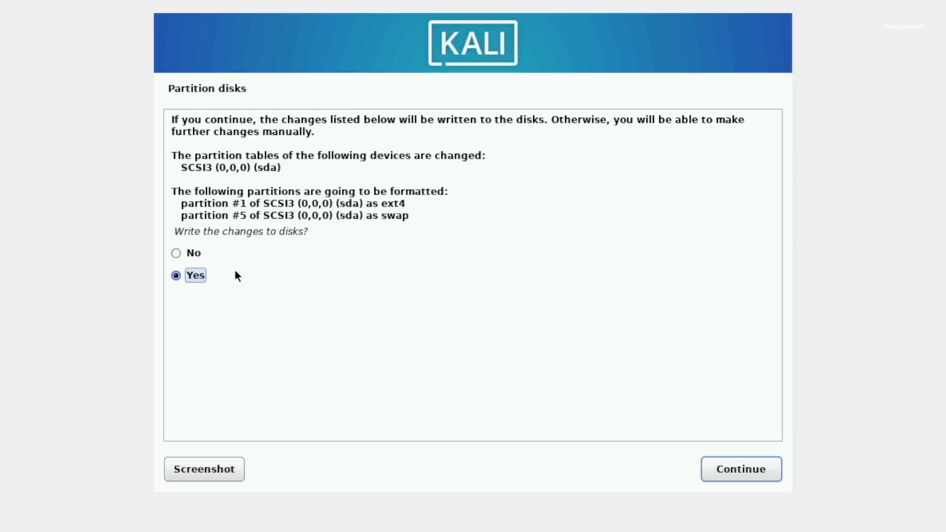
{"action": "left_click", "coordinate": [709, 474]}
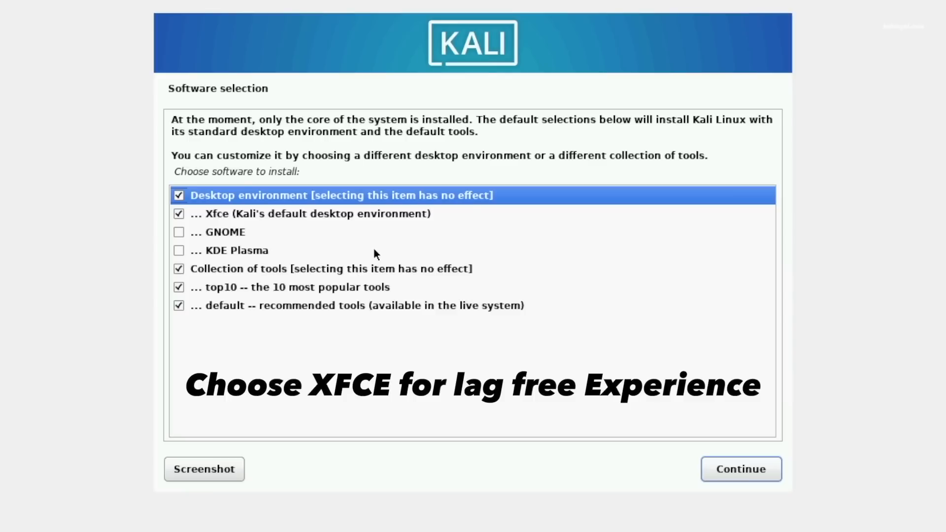
Keep Xfce, top10 and default tools selected and start the software installation.
{"action": "key", "text": "Down"}
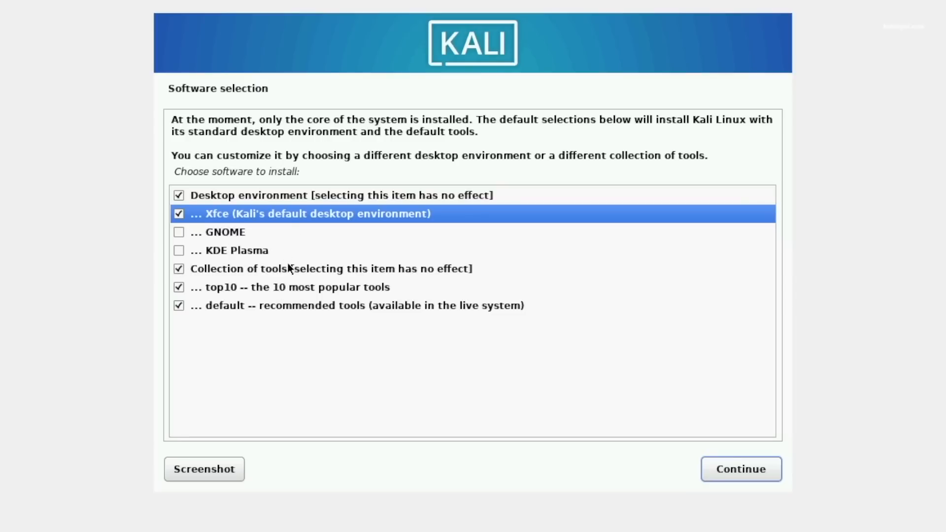
{"action": "left_click", "coordinate": [713, 468]}
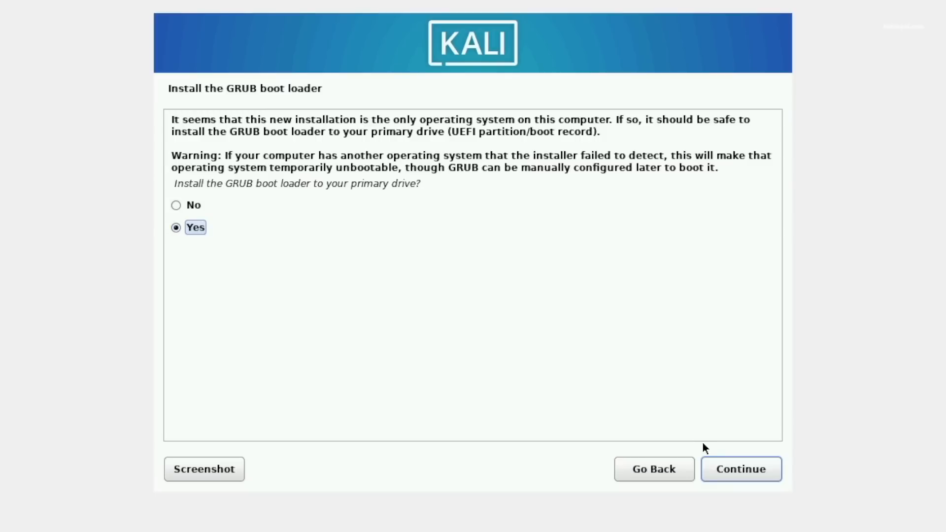
Install the GRUB boot loader onto /dev/sda, then finish the installation and reboot.
{"action": "left_click", "coordinate": [712, 467]}
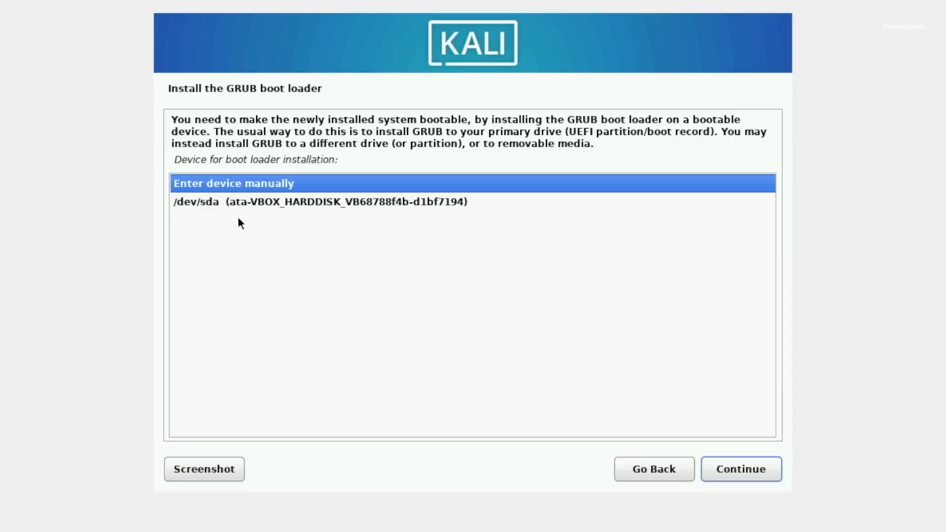
{"action": "left_click", "coordinate": [304, 201]}
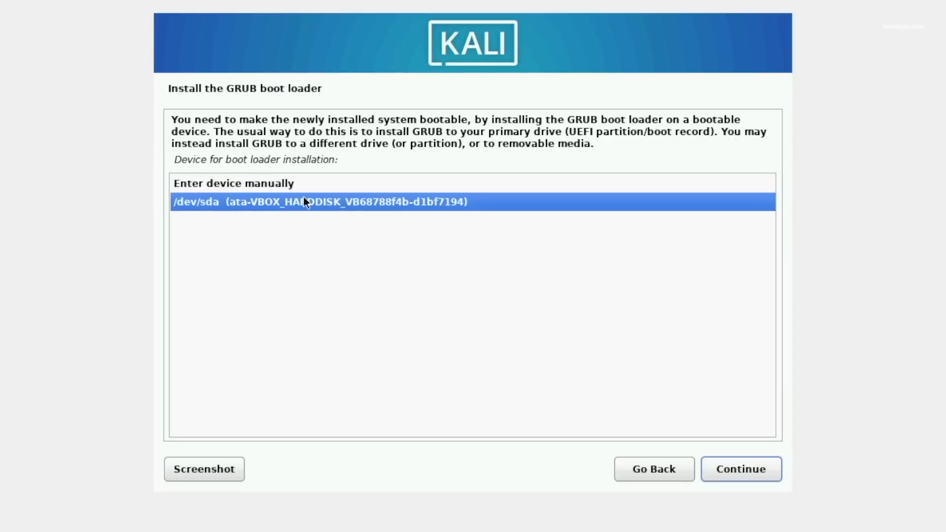
{"action": "left_click", "coordinate": [741, 465]}
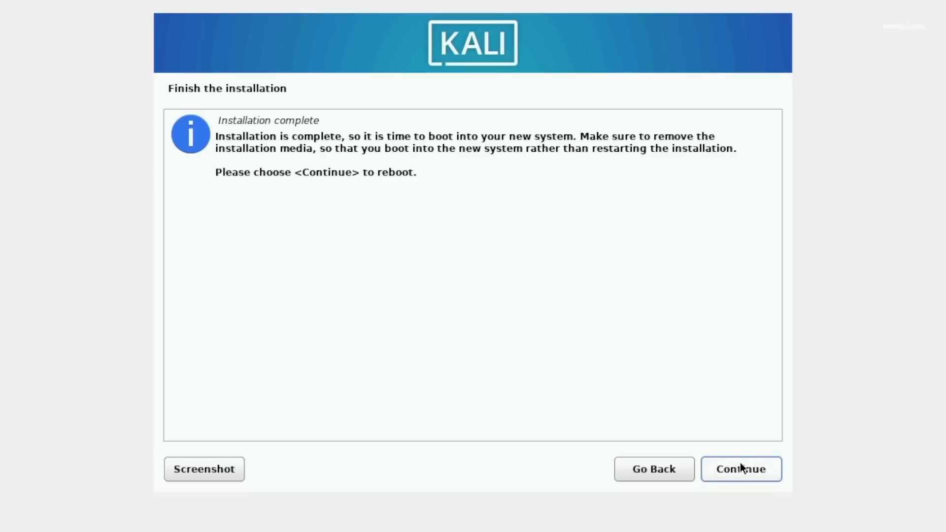
{"action": "left_click", "coordinate": [765, 468]}
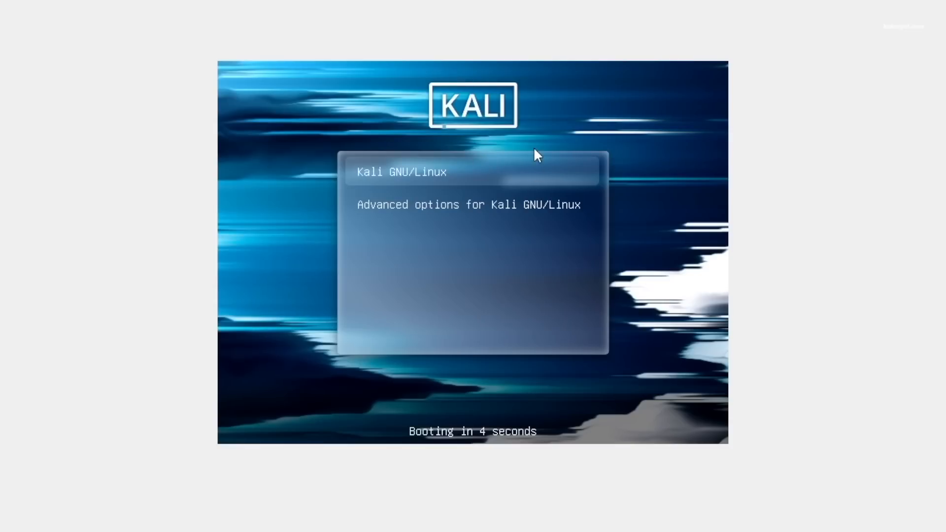
Boot Kali from GRUB, log in with the user's username and password, and request full-screen mode.
{"action": "key", "text": "Return"}
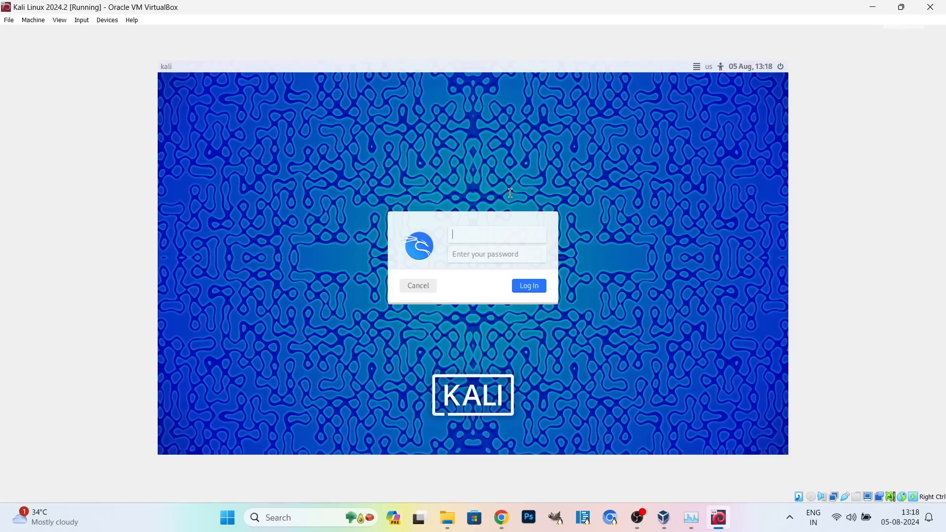
{"action": "type", "text": "kskroyal"}
{"action": "key", "text": "Tab"}
{"action": "type", "text": "k"}
{"action": "type", "text": "•••"}
{"action": "key", "text": "ctrl+a"}
{"action": "type", "text": "••"}
{"action": "left_click", "coordinate": [527, 284]}
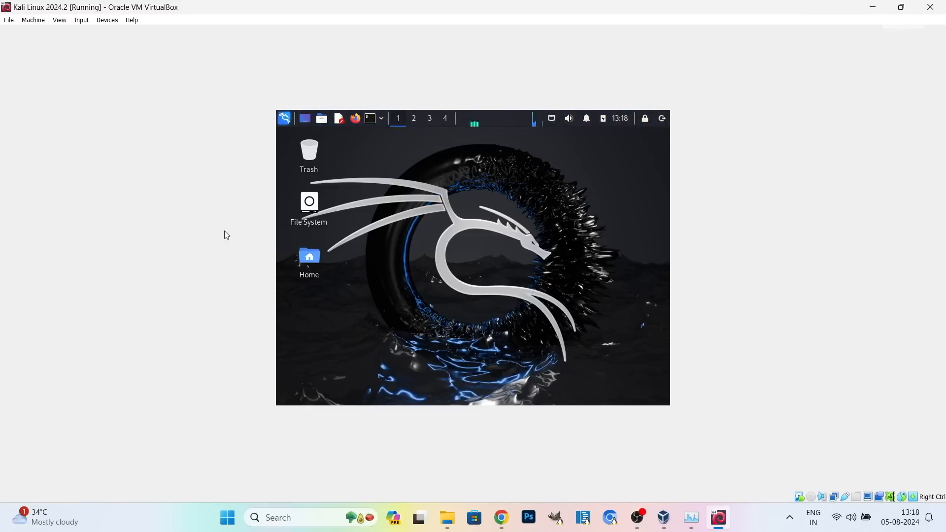
{"action": "left_click", "coordinate": [60, 21]}
{"action": "left_click", "coordinate": [63, 34]}
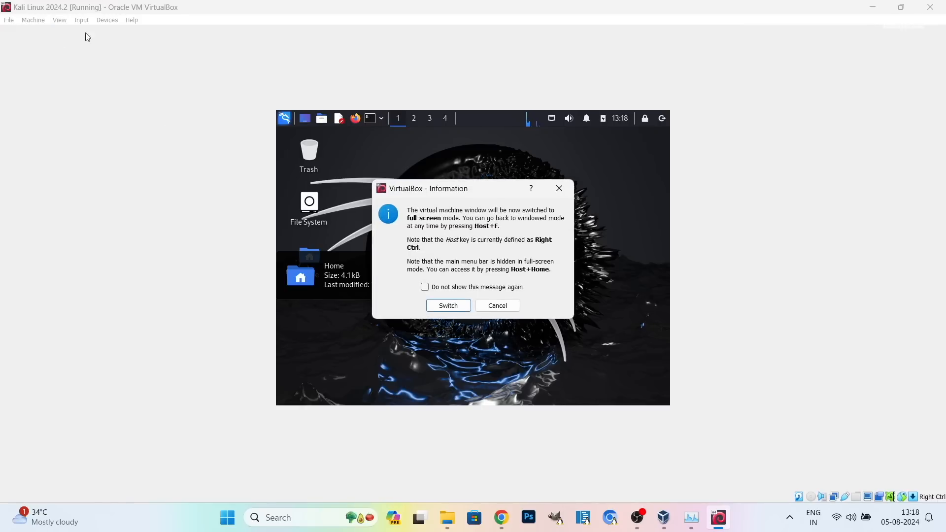
Toggle full-screen with Right Ctrl+F, tick 'Do not show this message again', then return windowed.
{"action": "left_click", "coordinate": [457, 306]}
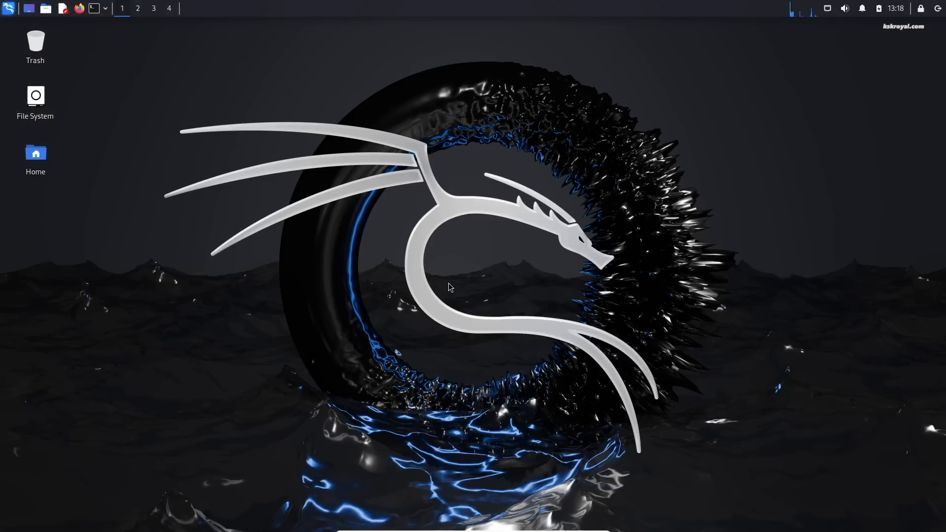
{"action": "key", "text": "Control_R+f"}
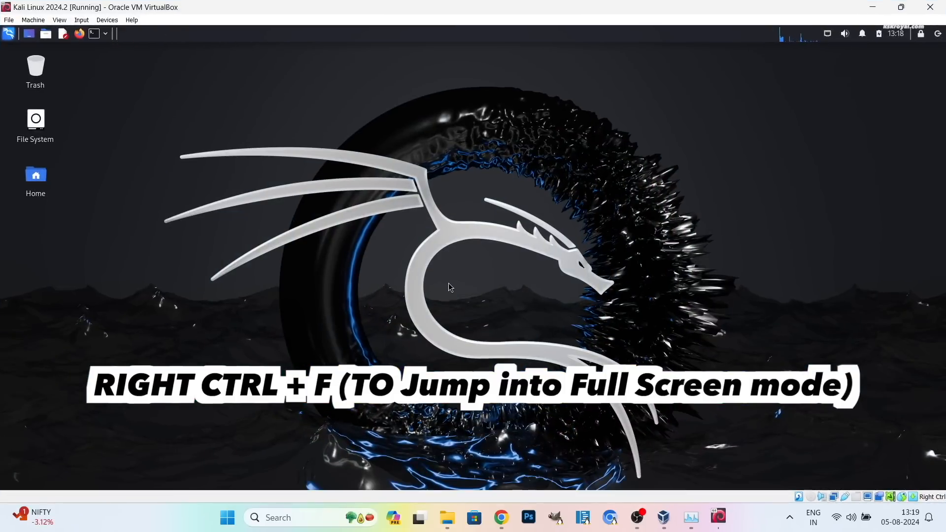
{"action": "key", "text": "Control_R+f"}
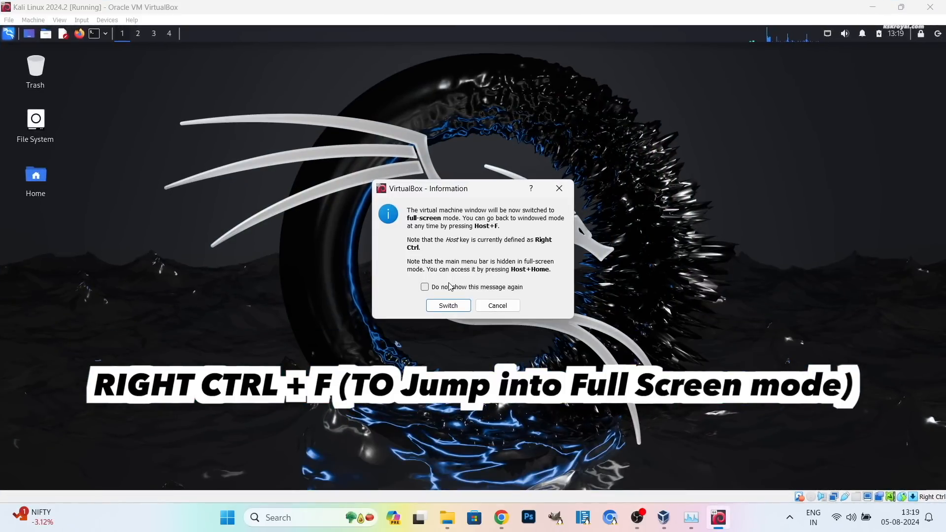
{"action": "left_click", "coordinate": [453, 289]}
{"action": "left_click", "coordinate": [451, 306]}
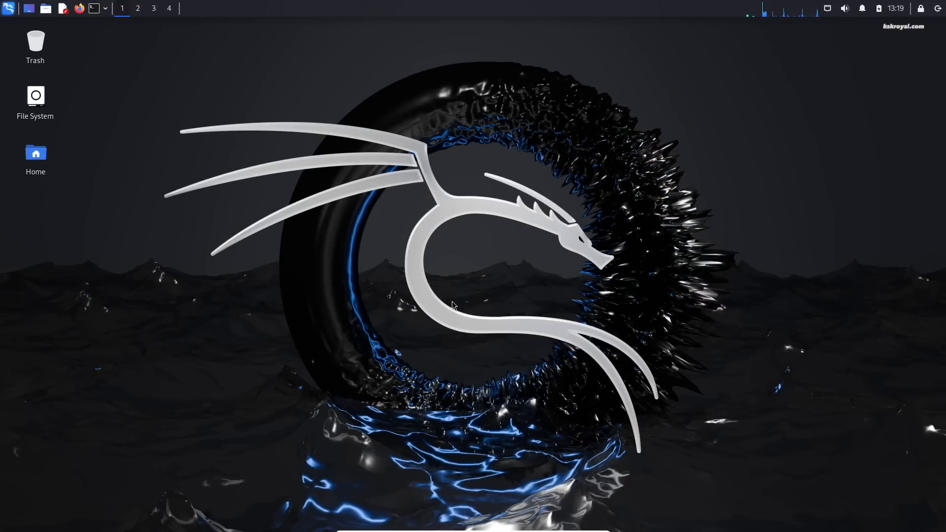
{"action": "key", "text": "Control_R+f"}
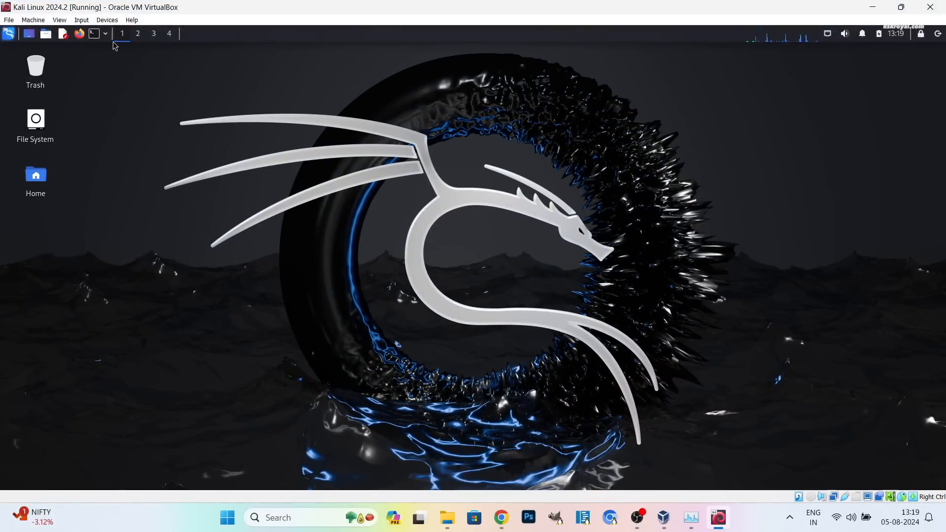
{"action": "left_click", "coordinate": [94, 34]}
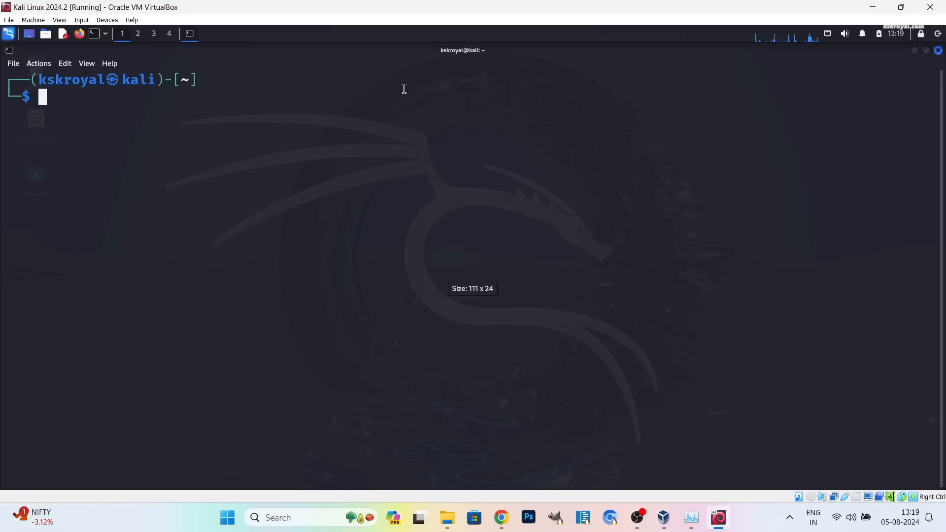
Run cat /etc/os-release and highlight the name, version 2024.2 and kali-rolling codename.
{"action": "type", "text": "cat /etc/os"}
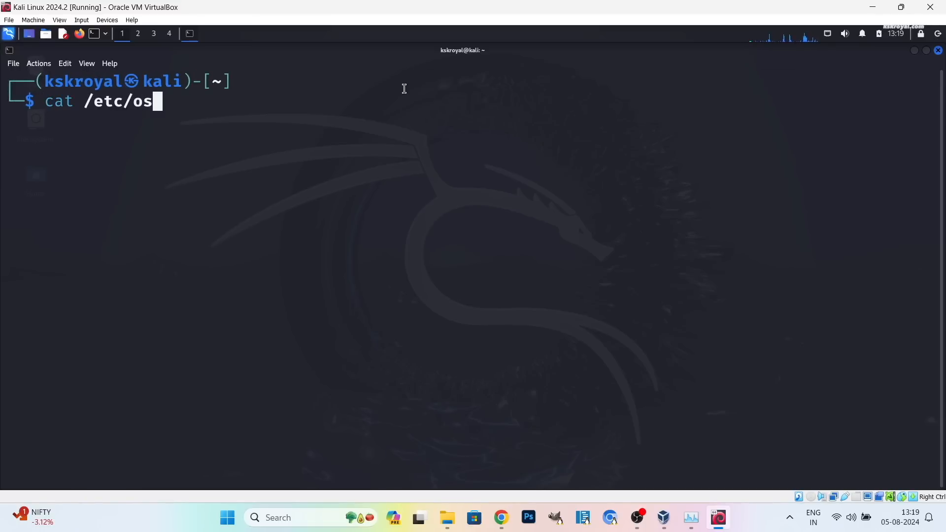
{"action": "key", "text": "Tab"}
{"action": "key", "text": "Return"}
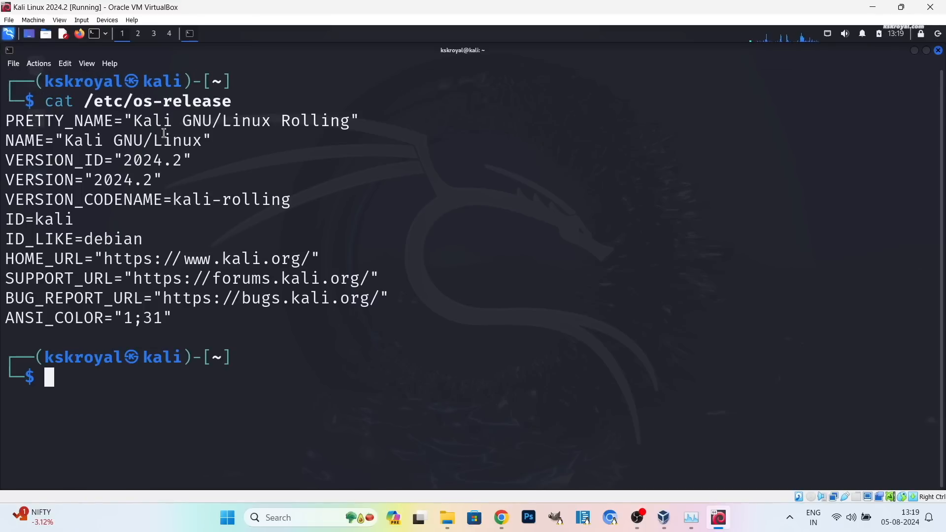
{"action": "left_click_drag", "start_coordinate": [134, 121], "coordinate": [330, 121]}
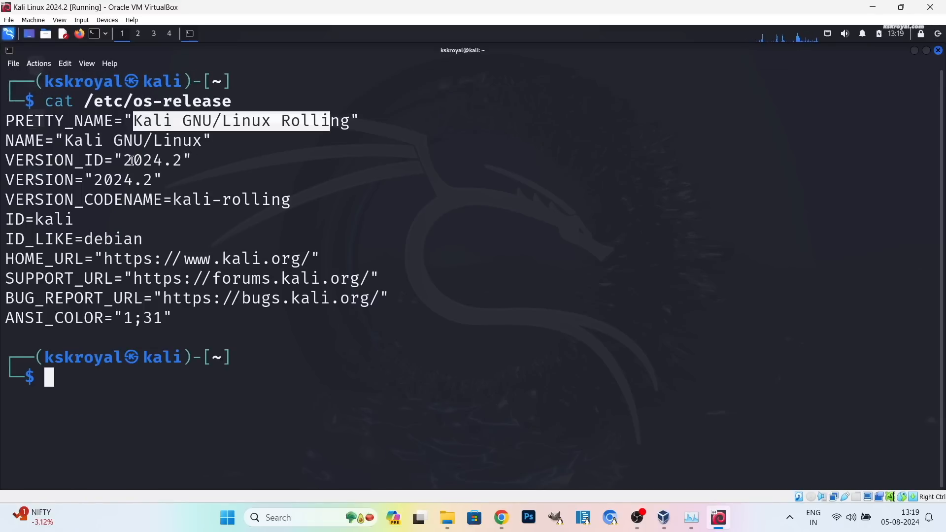
{"action": "left_click_drag", "start_coordinate": [124, 160], "coordinate": [173, 160]}
{"action": "left_click", "coordinate": [76, 142]}
{"action": "left_click_drag", "start_coordinate": [66, 142], "coordinate": [220, 136]}
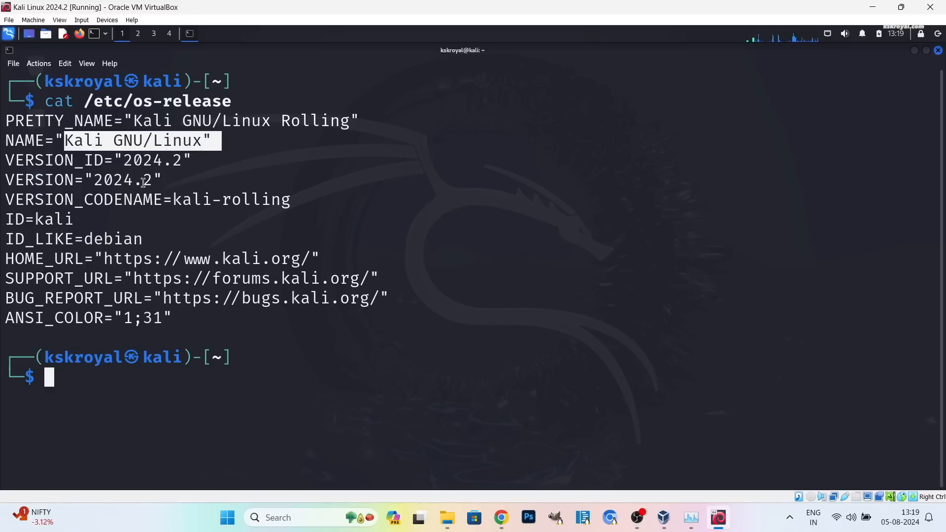
{"action": "left_click_drag", "start_coordinate": [82, 201], "coordinate": [348, 181]}
{"action": "double_click", "coordinate": [336, 195]}
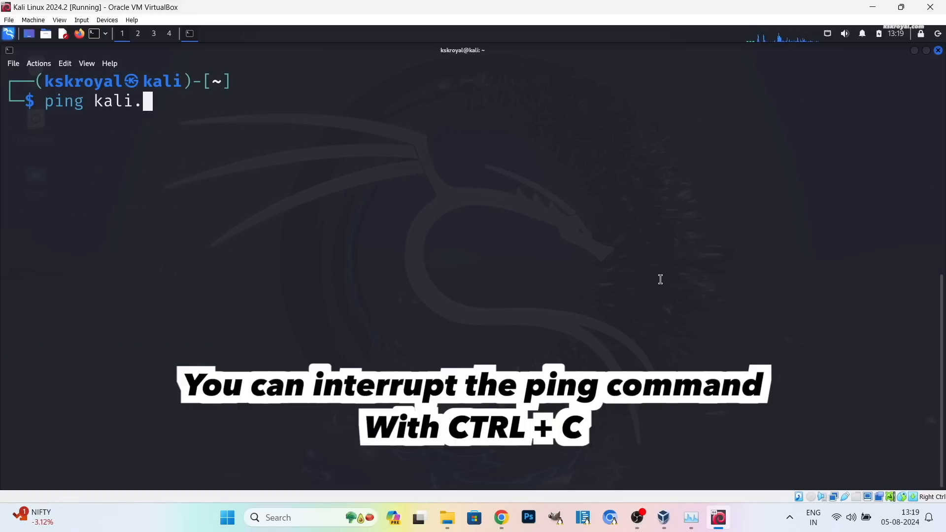
Ping kali.org to confirm internet access, stop it, and clear the screen.
{"action": "type", "text": "org"}
{"action": "key", "text": "Return"}
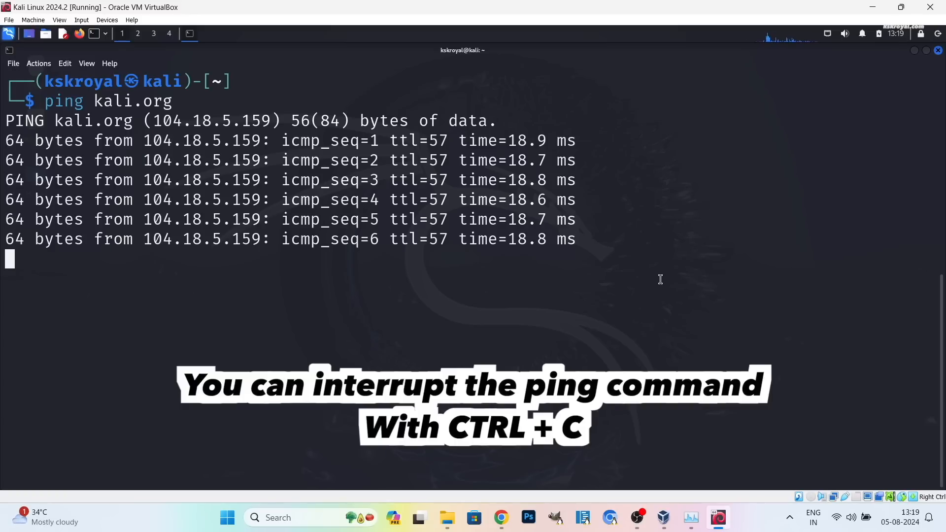
{"action": "key", "text": "ctrl+c"}
{"action": "key", "text": "ctrl+l"}
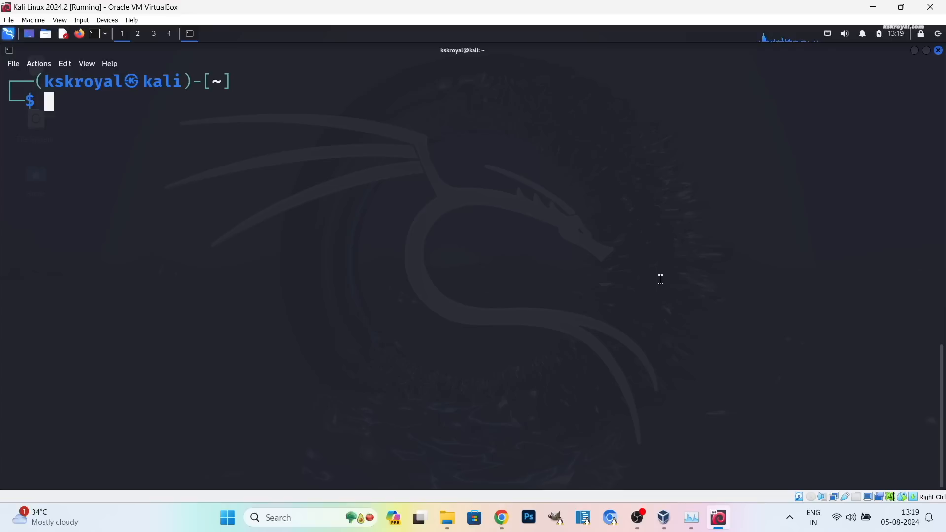
Run uname -r to confirm kernel 6.6.15-amd64, then close the terminal.
{"action": "type", "text": "uname -r"}
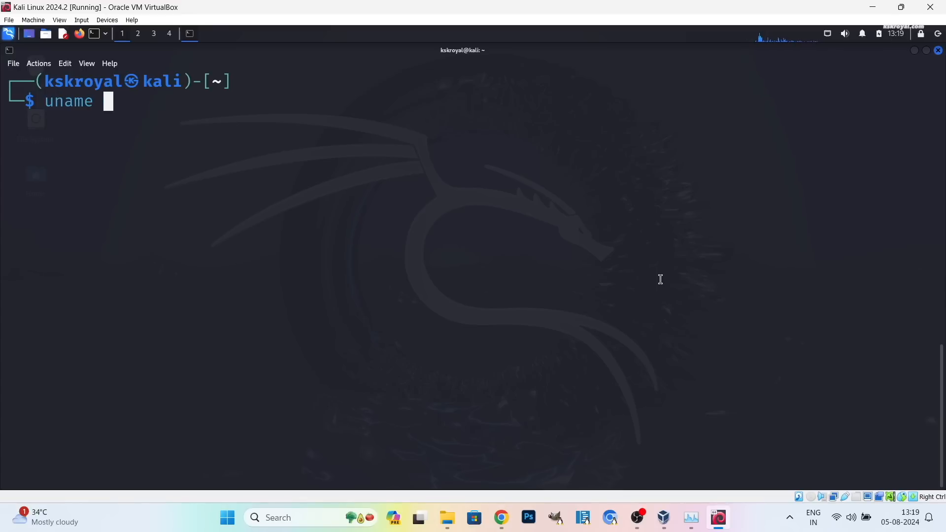
{"action": "key", "text": "Return"}
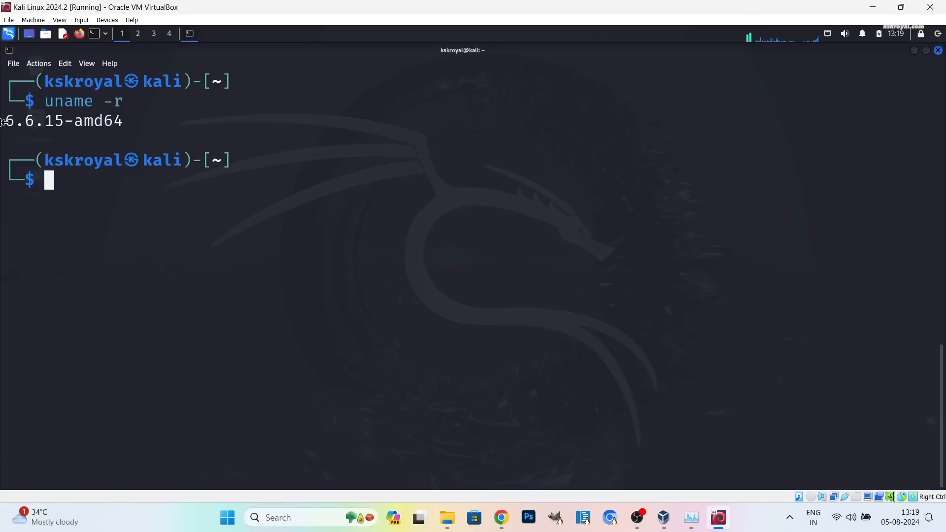
{"action": "triple_click", "coordinate": [94, 124]}
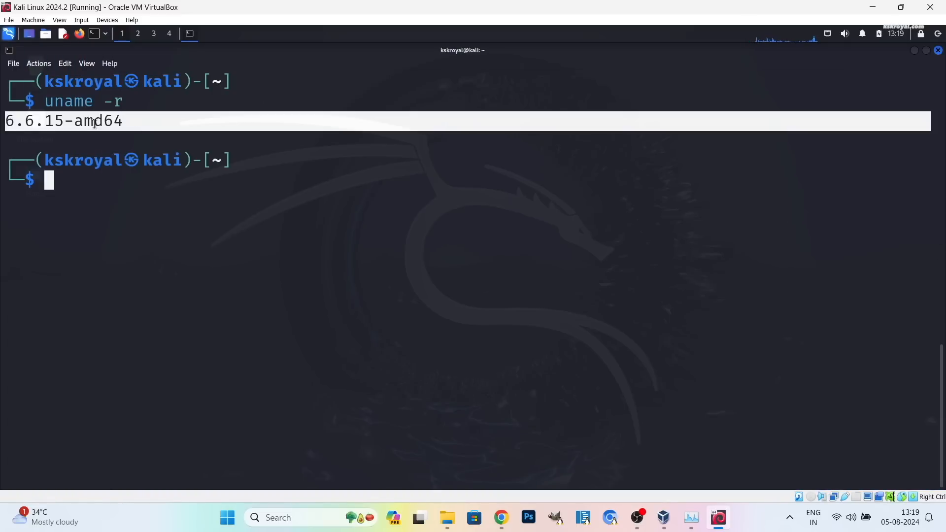
{"action": "left_click", "coordinate": [396, 245]}
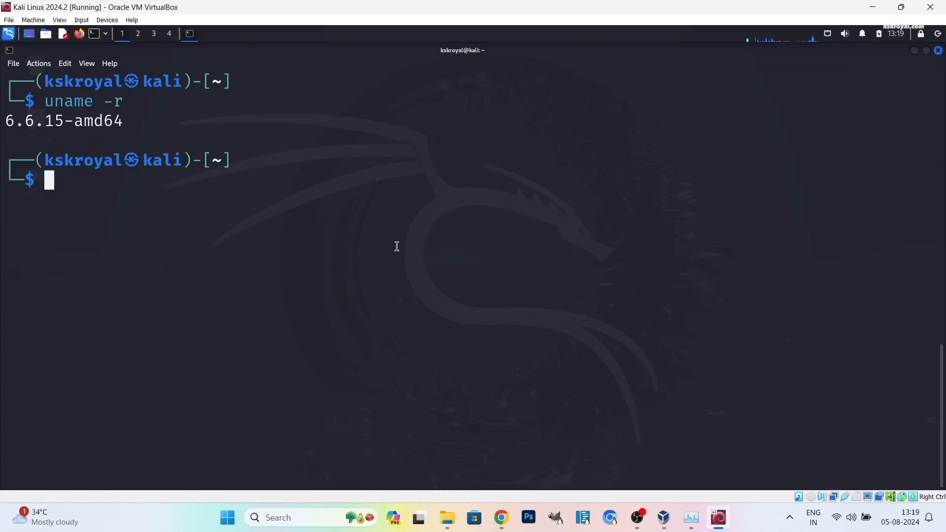
{"action": "left_click", "coordinate": [939, 51]}
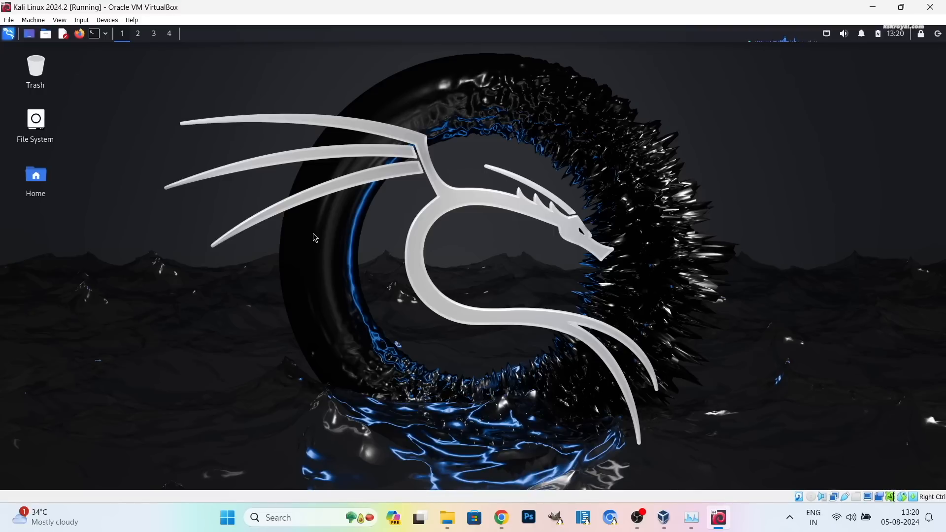
Take a snapshot via Machine > Take Snapshot named 'Kali Linux 2024.2 Fresh installation'.
{"action": "left_click", "coordinate": [33, 21]}
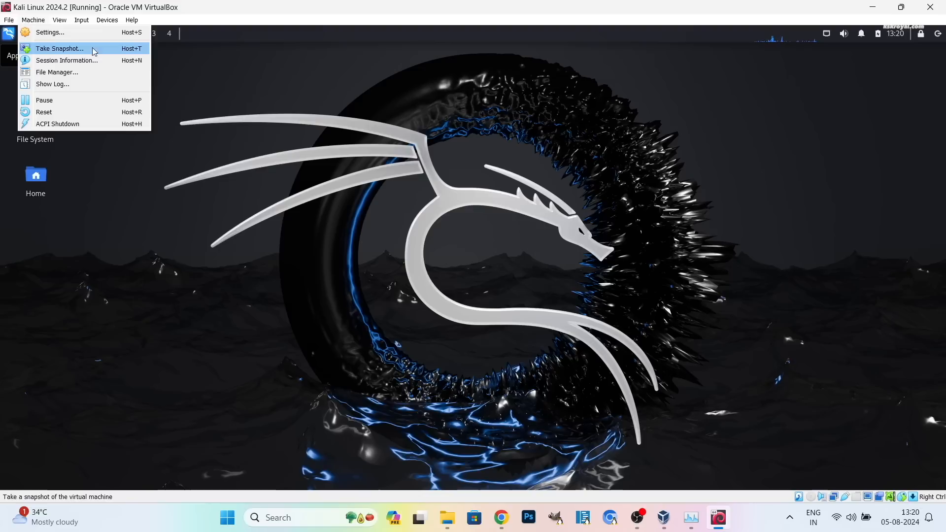
{"action": "left_click", "coordinate": [111, 49]}
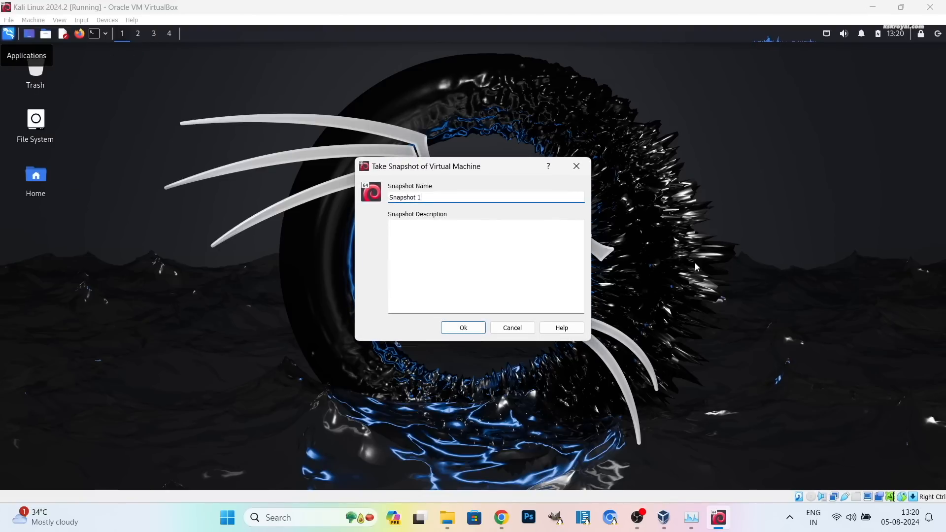
{"action": "triple_click", "coordinate": [449, 199]}
{"action": "type", "text": "Kali Linux 2024.2 Fresh installation"}
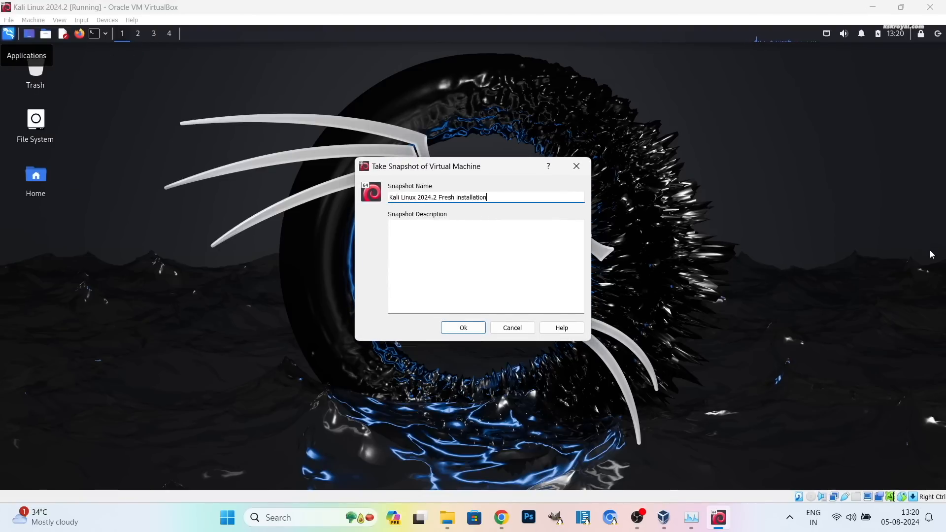
{"action": "left_click", "coordinate": [472, 330]}
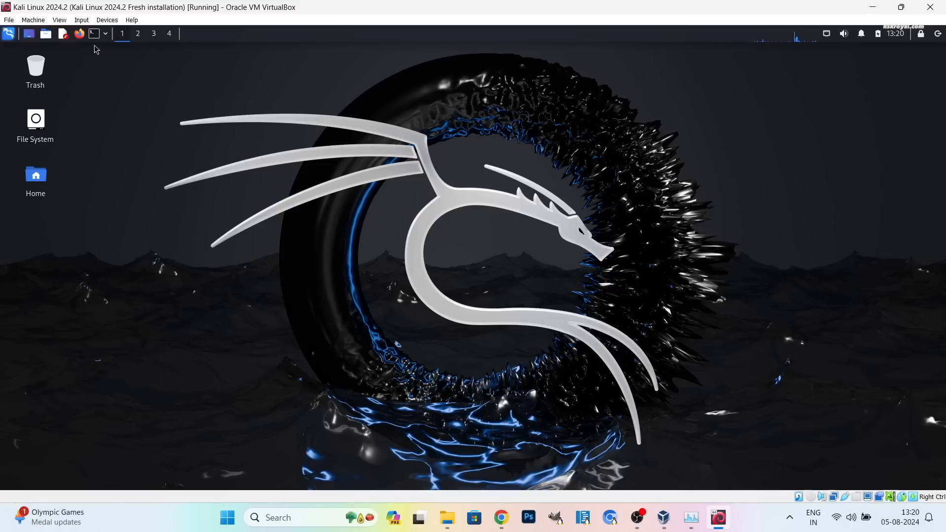
Open a terminal, enlarge its text three times, and run sudo apt update.
{"action": "key", "text": "ctrl+alt+t"}
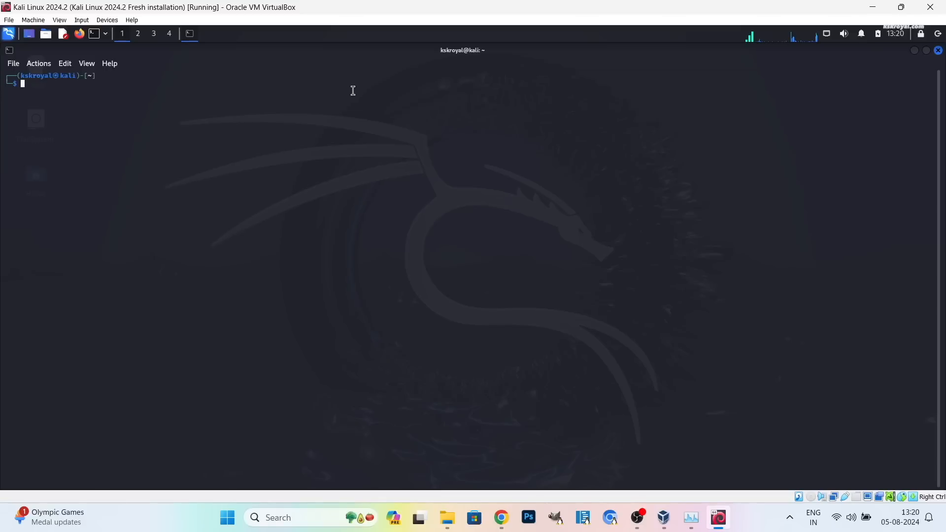
{"action": "key", "text": "ctrl+plus"}
{"action": "key", "text": "ctrl+plus"}
{"action": "key", "text": "ctrl+plus"}
{"action": "key", "text": "ctrl+plus"}
{"action": "key", "text": "ctrl+plus"}
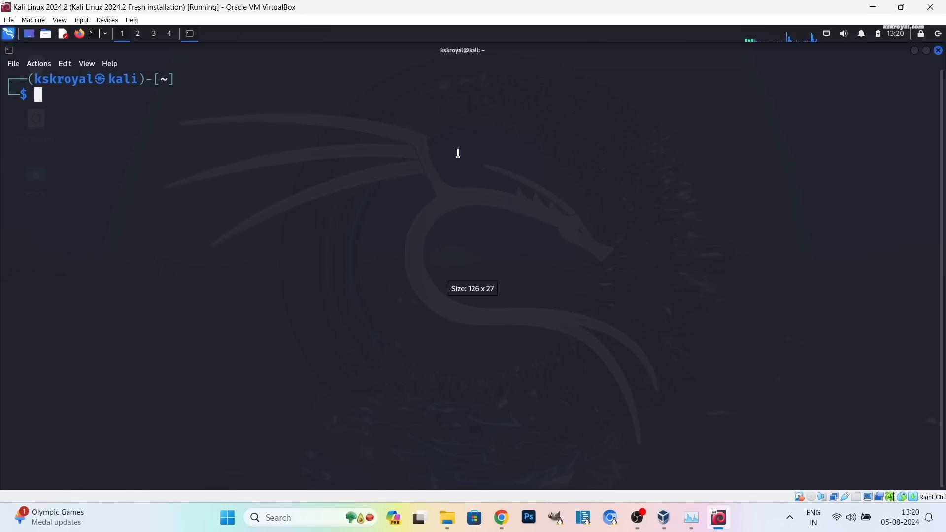
{"action": "key", "text": "ctrl+plus"}
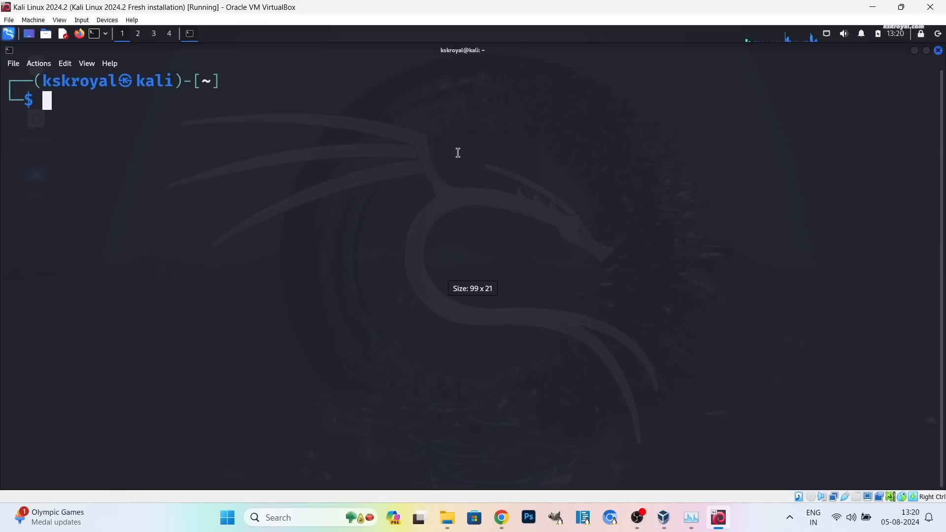
{"action": "key", "text": "ctrl+plus"}
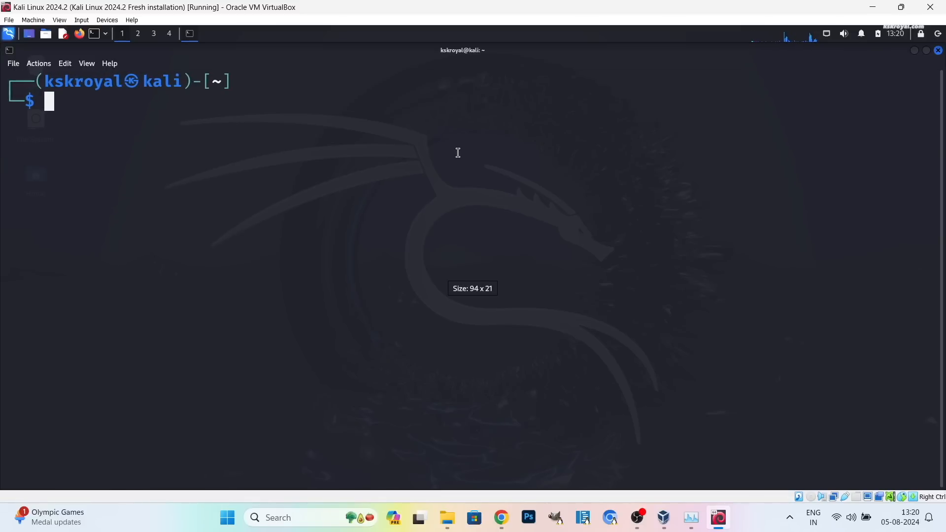
{"action": "type", "text": "sudo apt updat"}
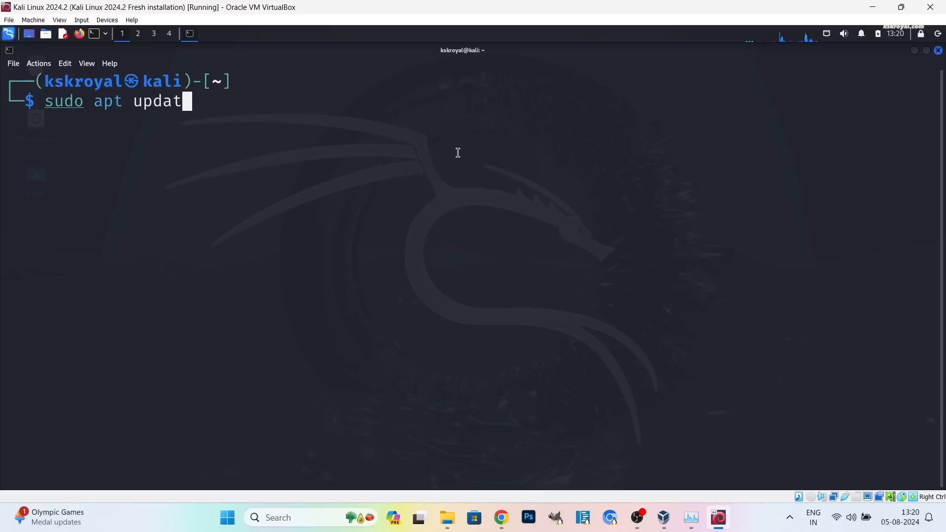
{"action": "type", "text": "e"}
{"action": "key", "text": "Return"}
{"action": "key", "text": "Return"}
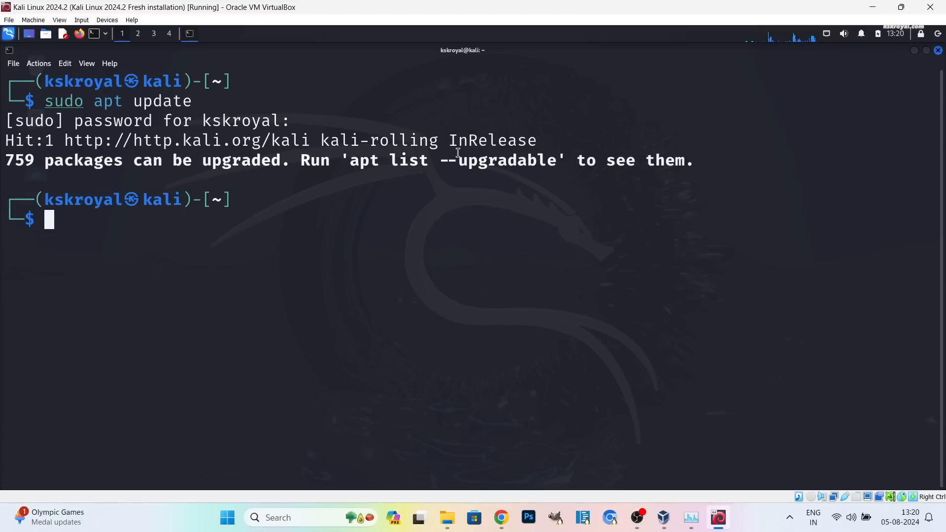
Install linux-headers-generic with sudo apt, answering y to the listed packages.
{"action": "type", "text": "sudo apt "}
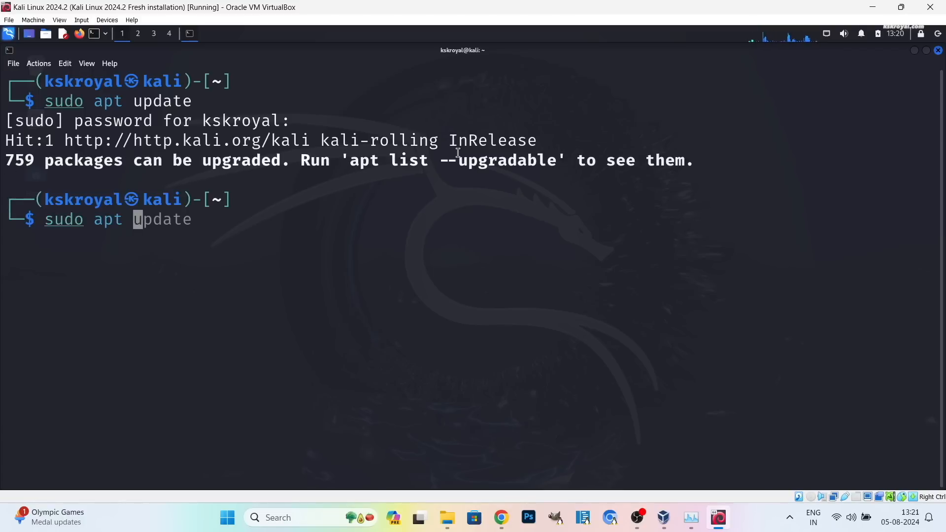
{"action": "type", "text": "install linux-headers-generic"}
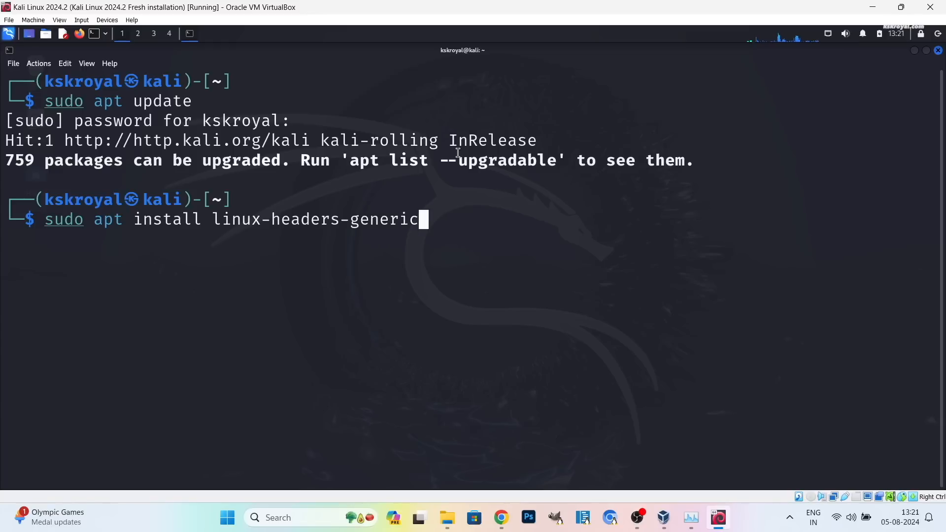
{"action": "key", "text": "Return"}
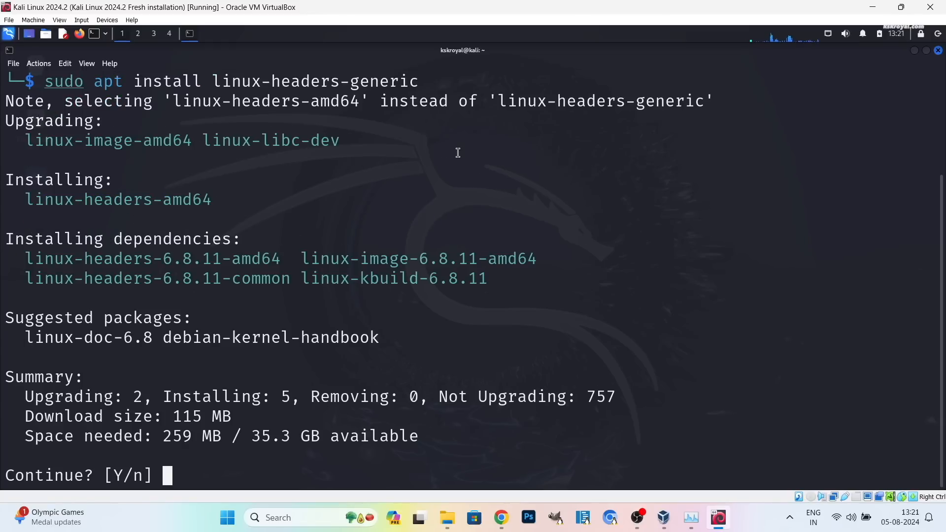
{"action": "left_click_drag", "start_coordinate": [25, 259], "coordinate": [517, 270]}
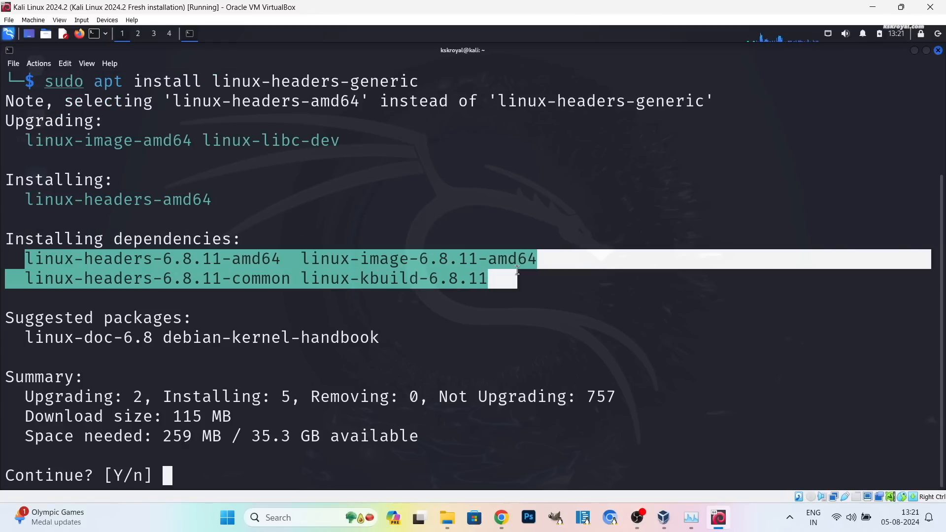
{"action": "left_click", "coordinate": [194, 204]}
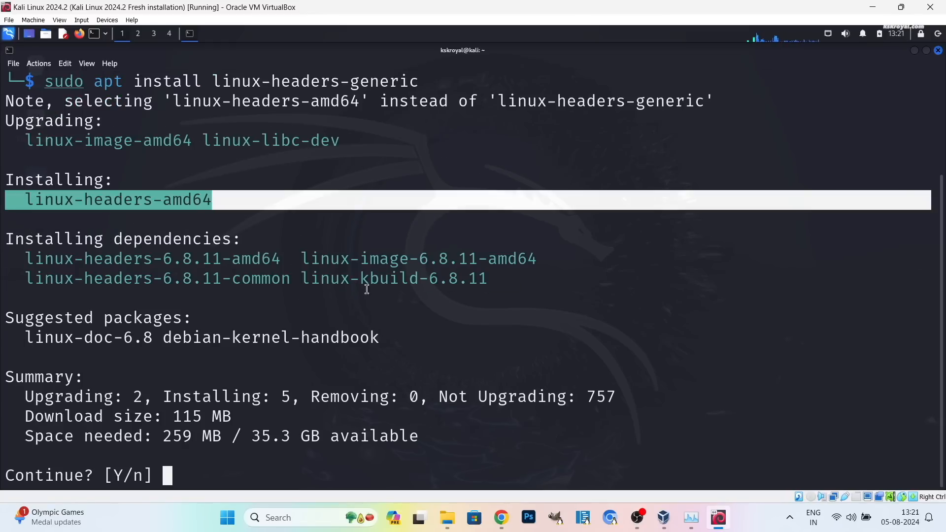
{"action": "left_click", "coordinate": [303, 280]}
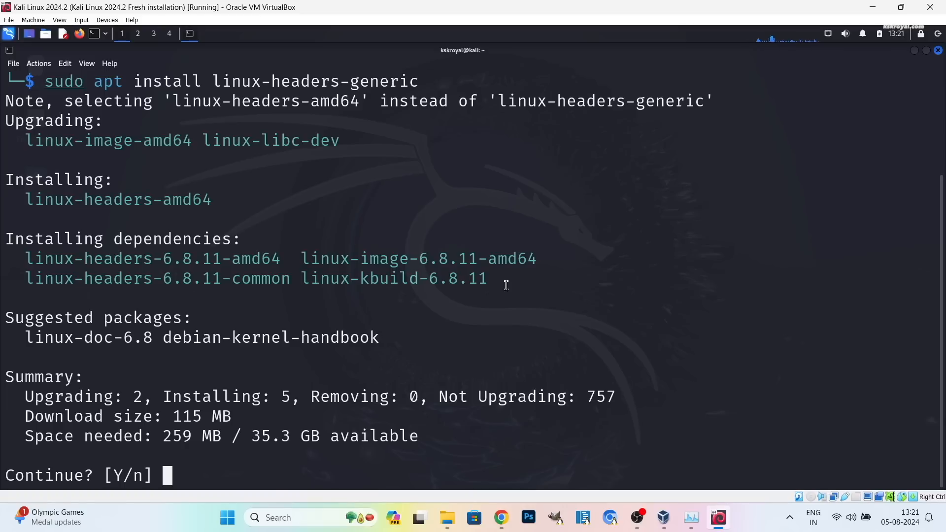
{"action": "type", "text": "y"}
{"action": "key", "text": "Return"}
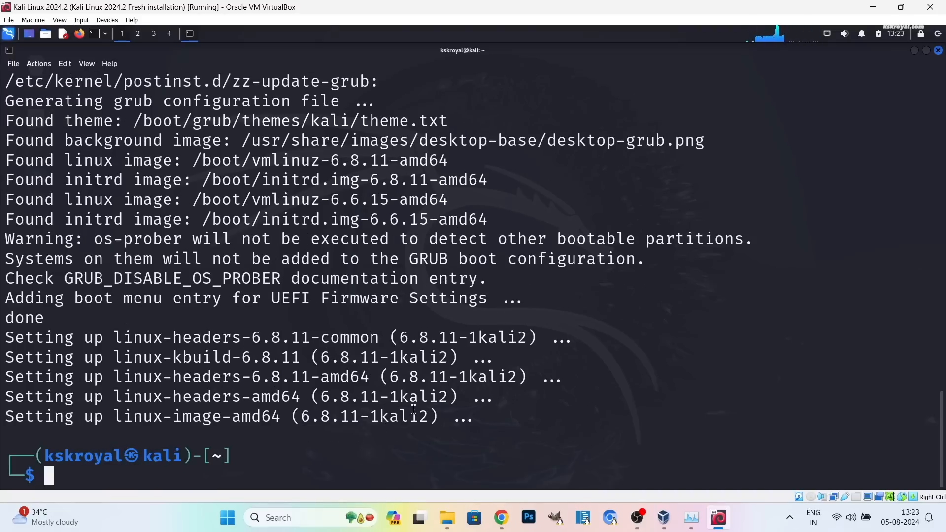
{"action": "key", "text": "ctrl+l"}
Reboot the guest with sudo reboot now and log back into the desktop.
{"action": "type", "text": "sudo reboot now"}
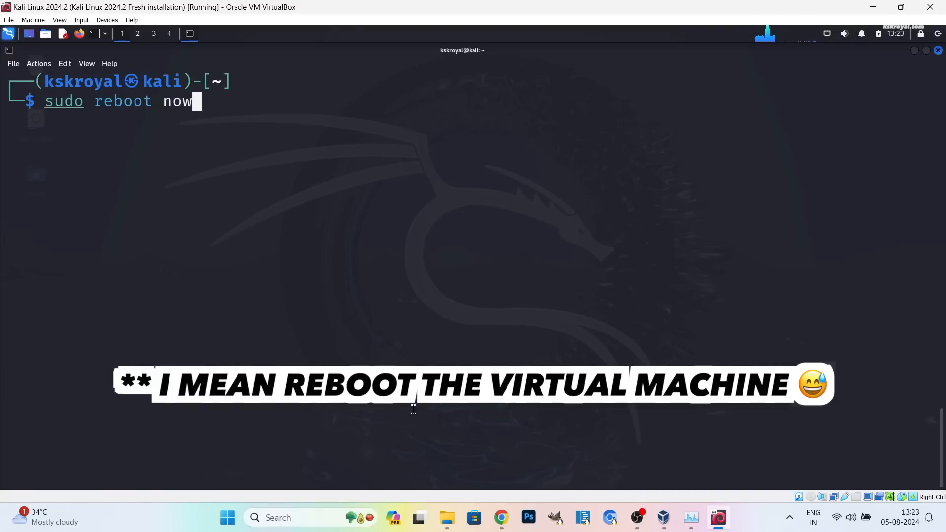
{"action": "key", "text": "Return"}
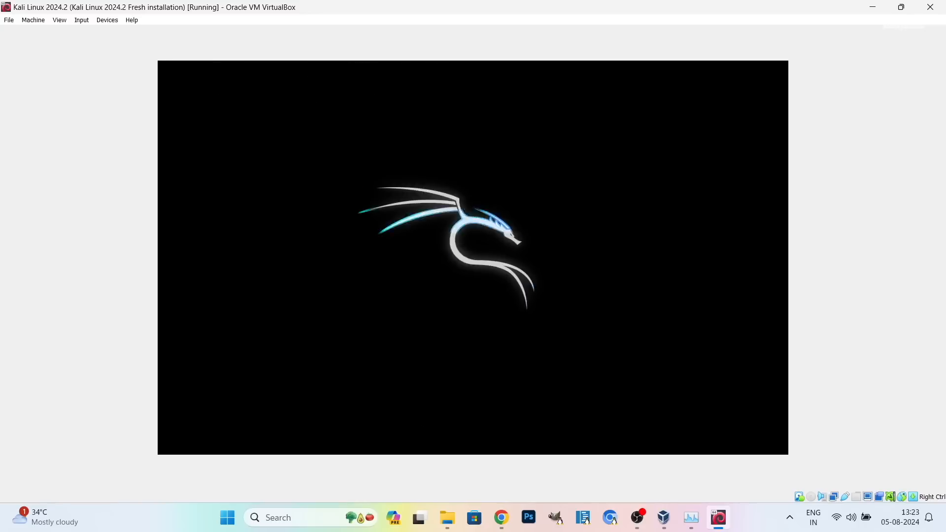
{"action": "key", "text": "Return"}
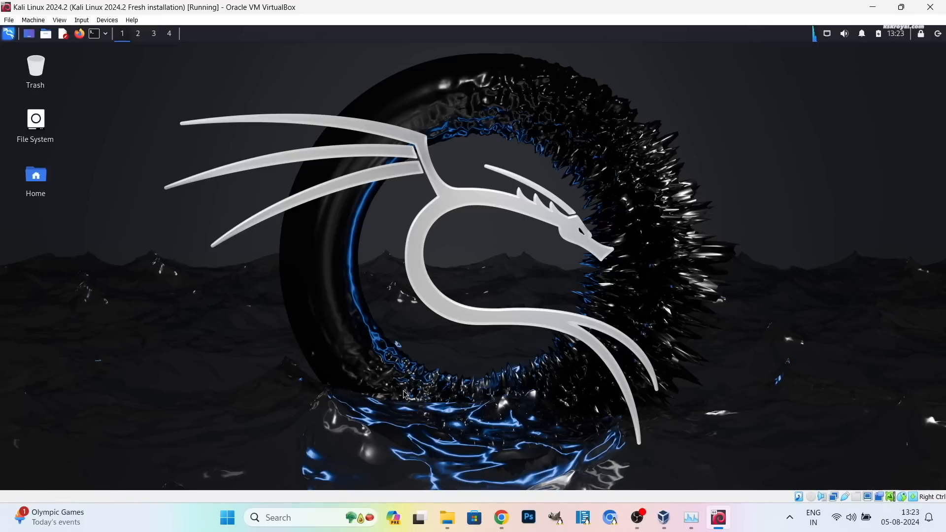
Insert the Guest Additions CD image and open Home in a maximized Thunar window.
{"action": "left_click", "coordinate": [107, 19]}
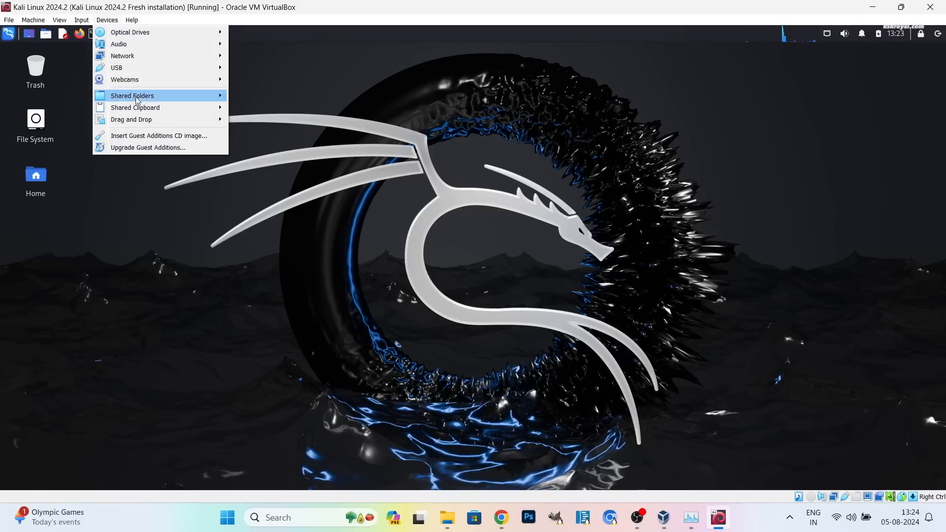
{"action": "left_click", "coordinate": [213, 137]}
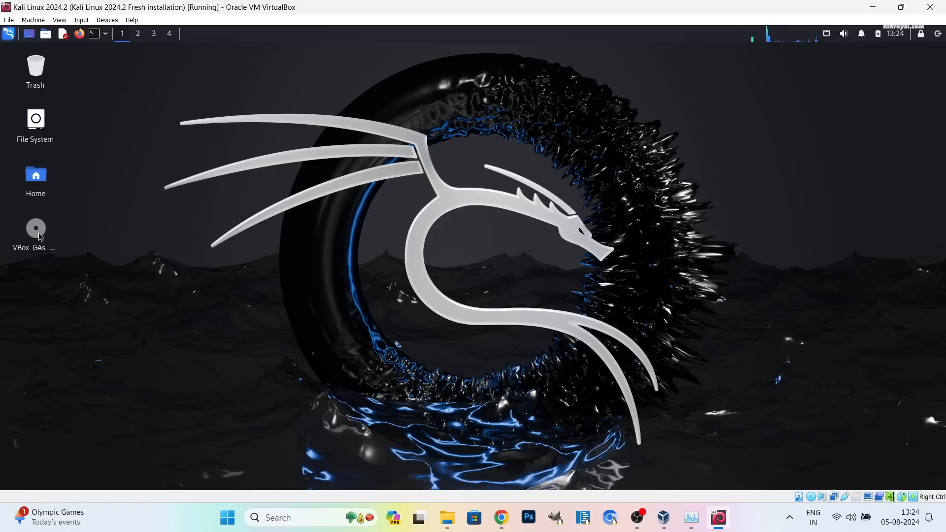
{"action": "left_click", "coordinate": [39, 242]}
{"action": "left_click", "coordinate": [35, 180]}
{"action": "double_click", "coordinate": [40, 179]}
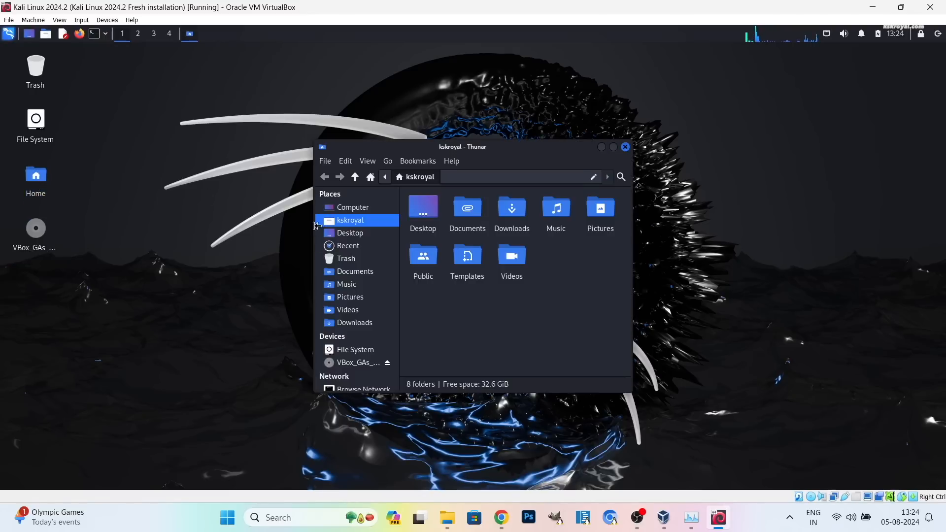
{"action": "scroll", "coordinate": [279, 418], "scroll_direction": "down", "scroll_amount": 1}
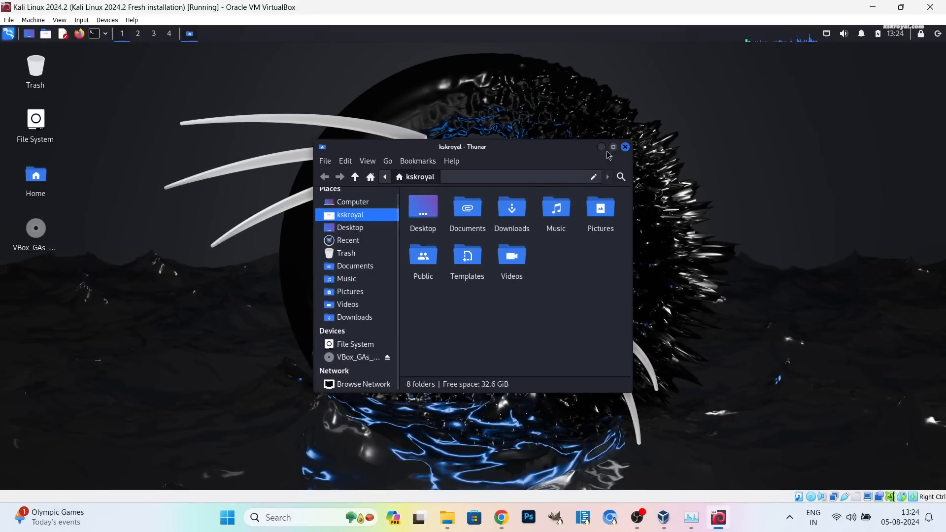
{"action": "left_click", "coordinate": [722, 55]}
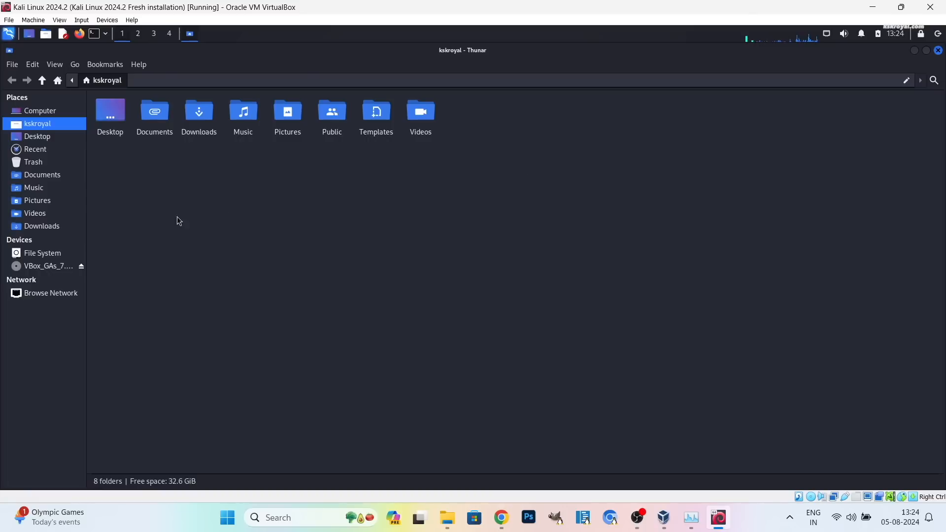
Copy all files from the Guest Additions CD and paste them into Downloads.
{"action": "left_click", "coordinate": [40, 266]}
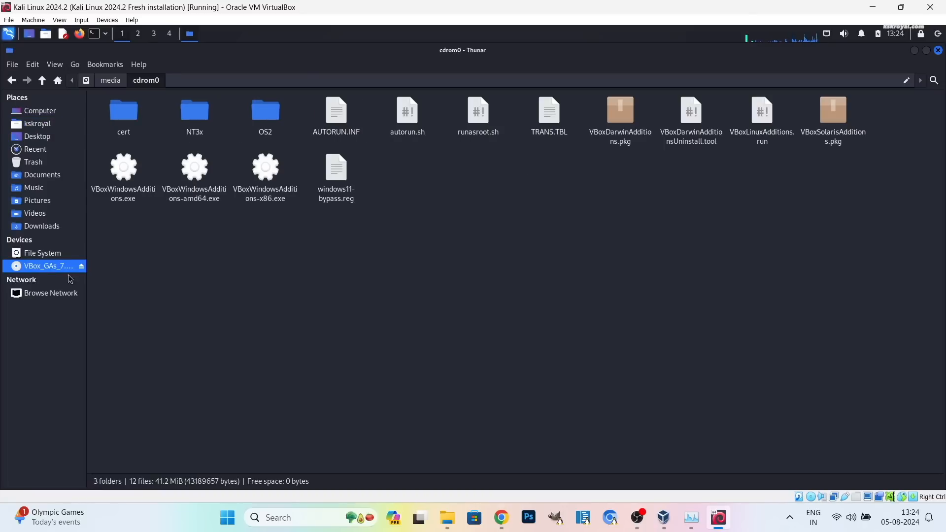
{"action": "key", "text": "ctrl+a"}
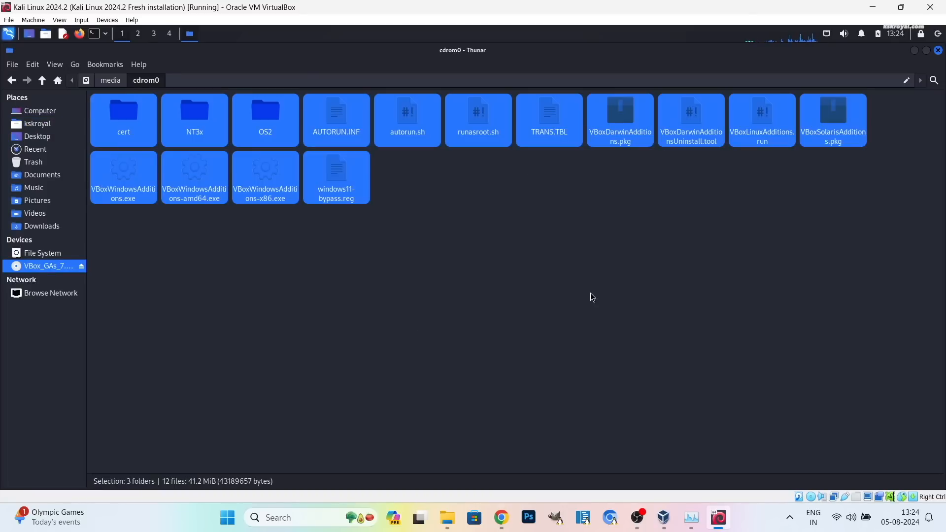
{"action": "right_click", "coordinate": [556, 118]}
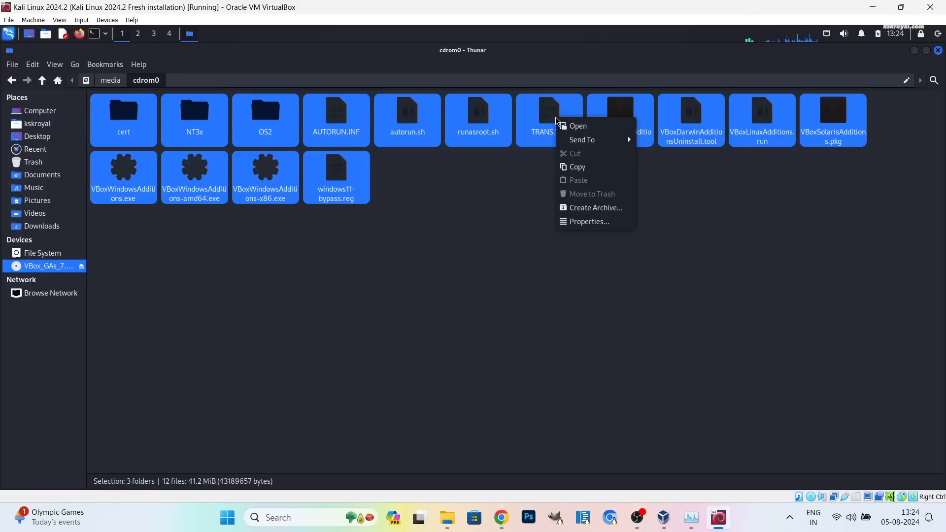
{"action": "left_click", "coordinate": [572, 168]}
{"action": "left_click", "coordinate": [57, 226]}
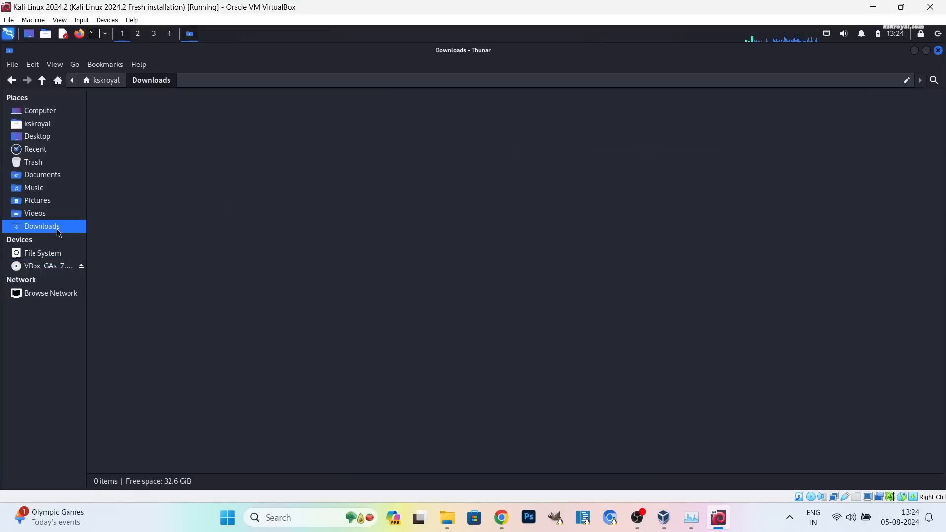
{"action": "right_click", "coordinate": [237, 156]}
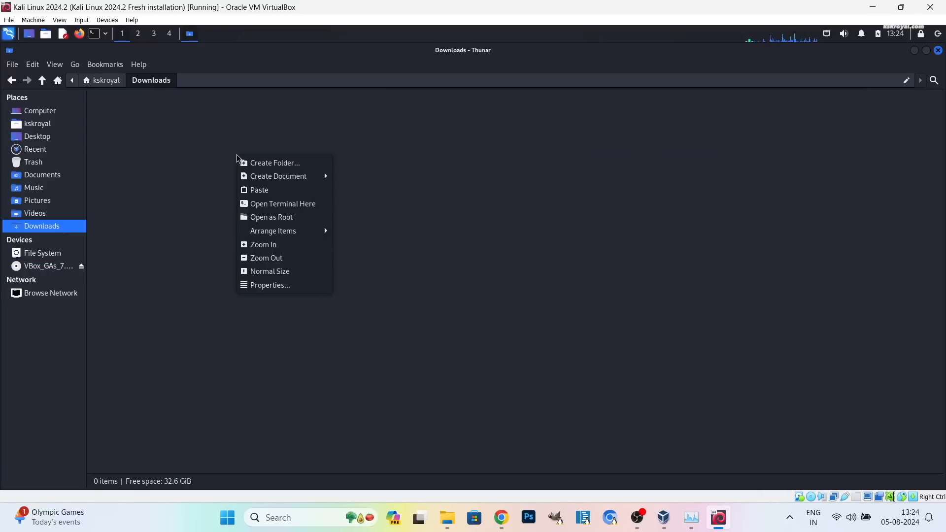
{"action": "left_click", "coordinate": [257, 190]}
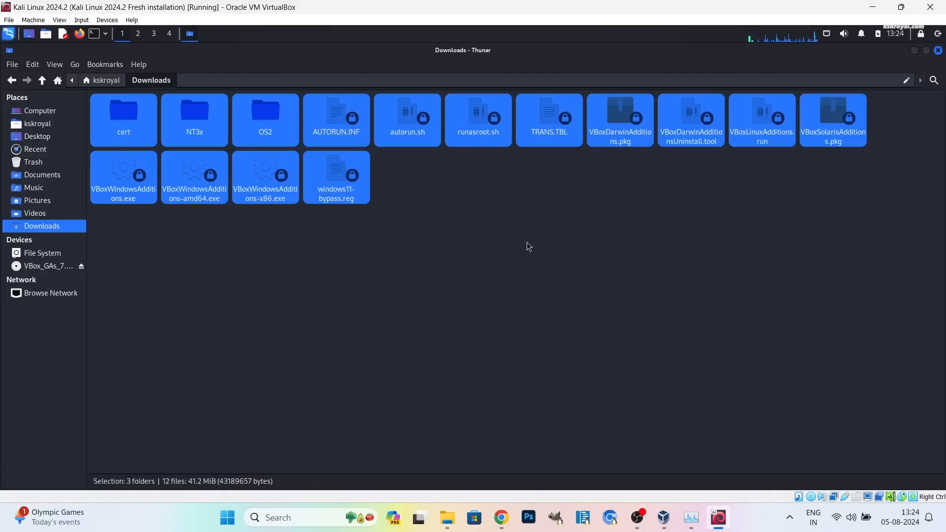
Open a terminal in the Downloads folder.
{"action": "left_click", "coordinate": [496, 242]}
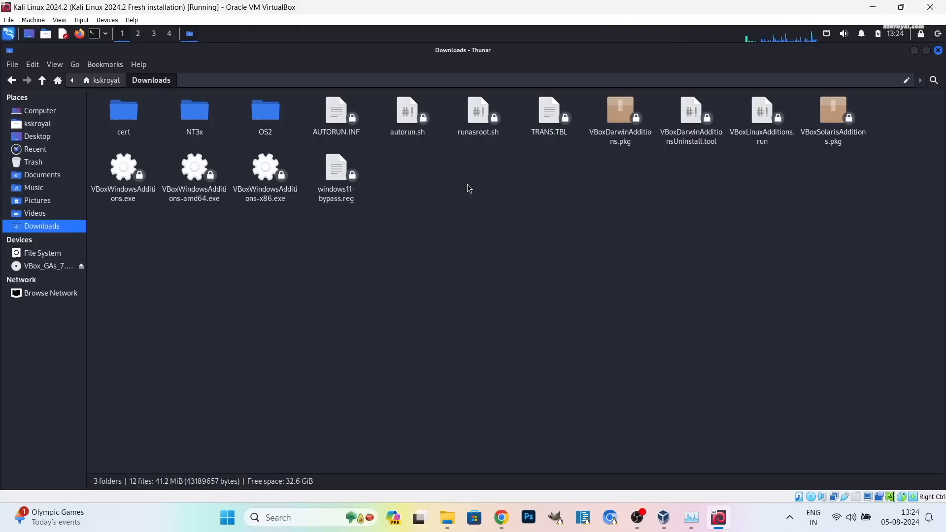
{"action": "right_click", "coordinate": [520, 198]}
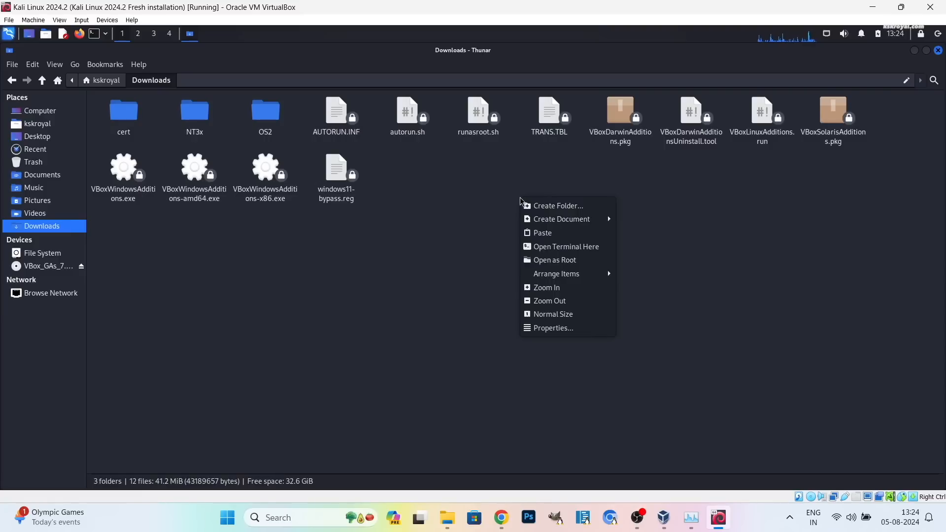
{"action": "left_click", "coordinate": [589, 247]}
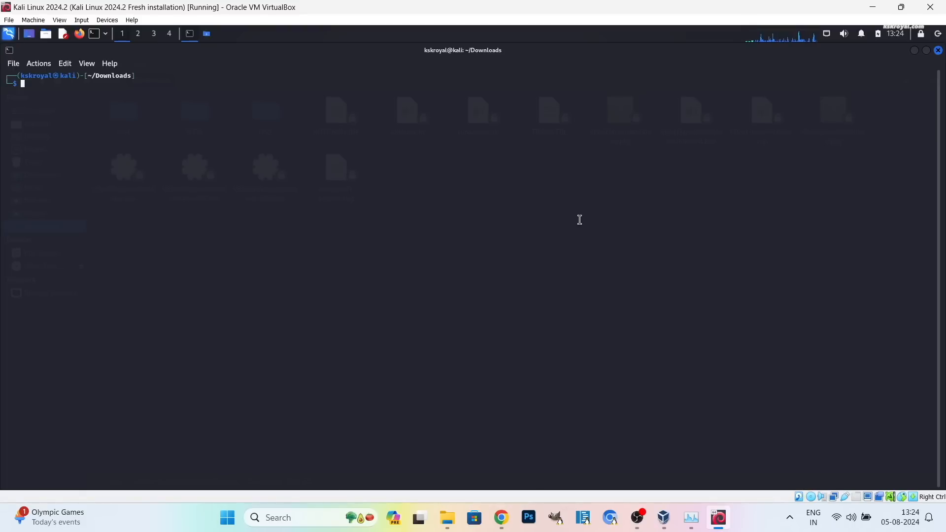
List Downloads and make VBoxLinuxAdditions.run executable with sudo chmod 777.
{"action": "key", "text": "ctrl+plus"}
{"action": "key", "text": "ctrl+plus"}
{"action": "key", "text": "ctrl+plus"}
{"action": "key", "text": "ctrl+plus"}
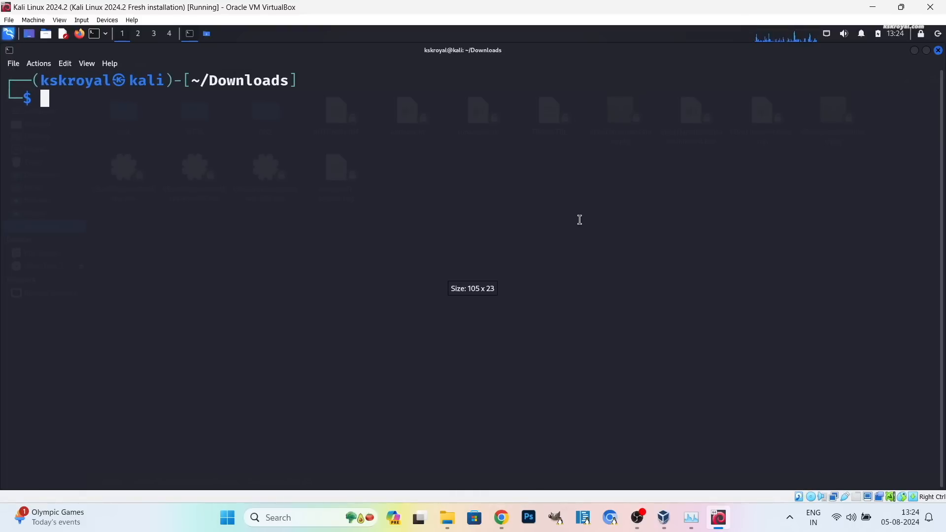
{"action": "type", "text": "ls"}
{"action": "key", "text": "Return"}
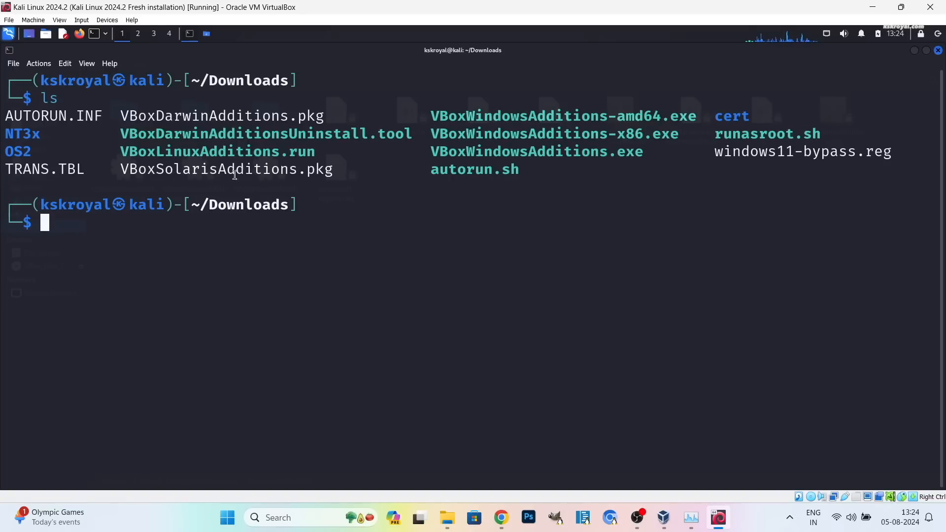
{"action": "left_click_drag", "start_coordinate": [317, 154], "coordinate": [120, 154]}
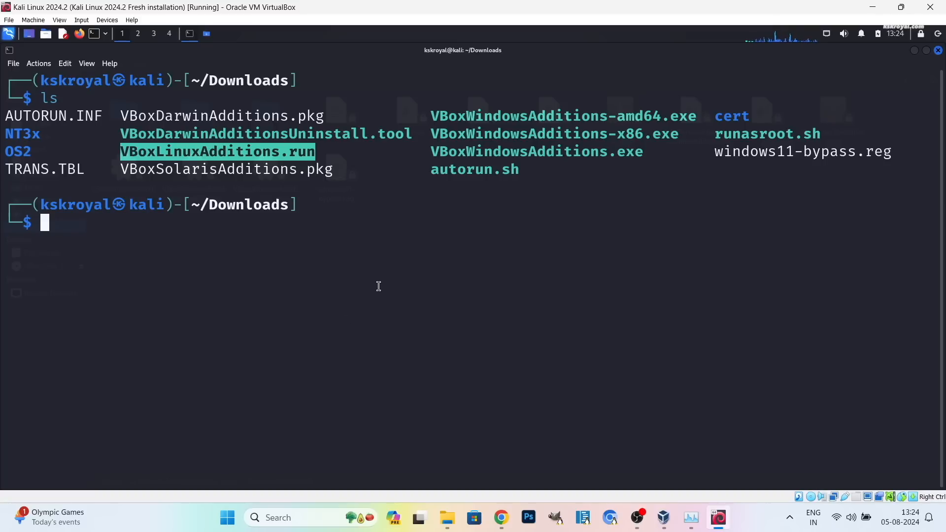
{"action": "type", "text": "sudo chmod 777 VBoxL"}
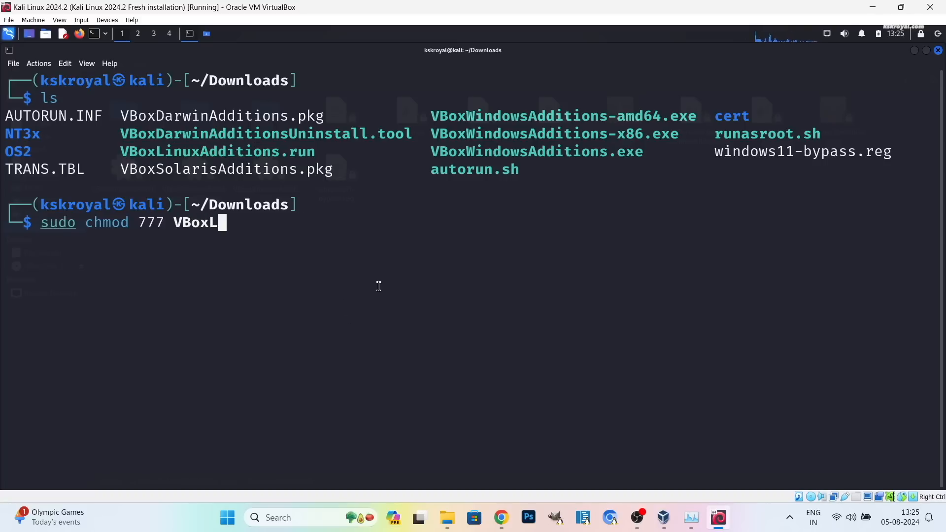
{"action": "key", "text": "Tab"}
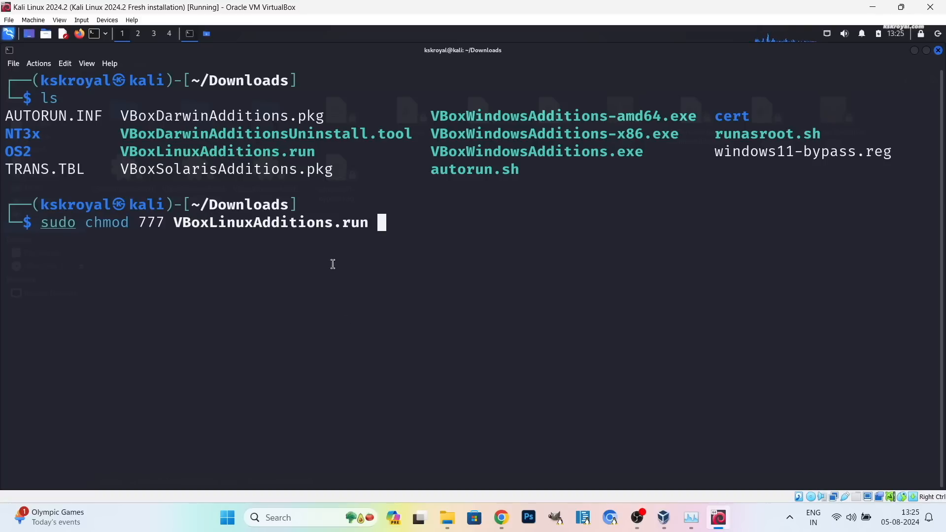
{"action": "left_click_drag", "start_coordinate": [171, 224], "coordinate": [365, 217]}
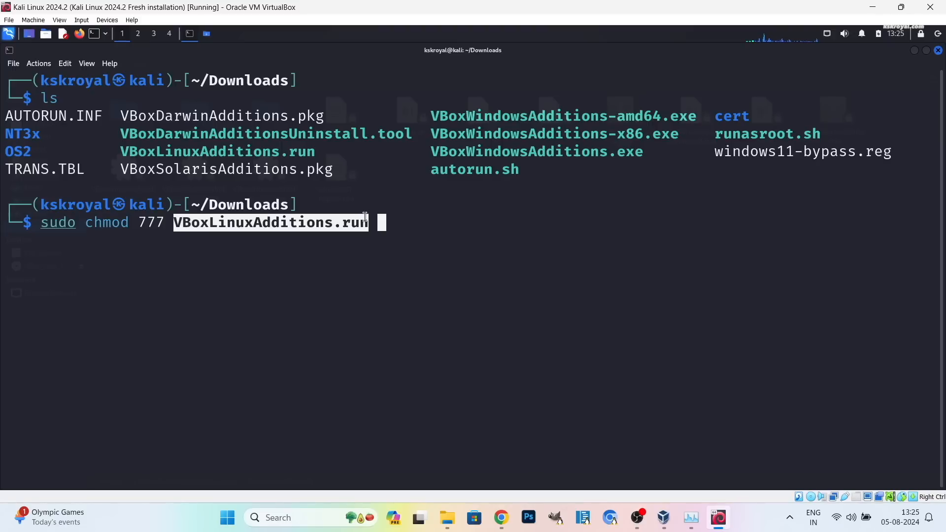
{"action": "left_click", "coordinate": [399, 231]}
{"action": "key", "text": "Return"}
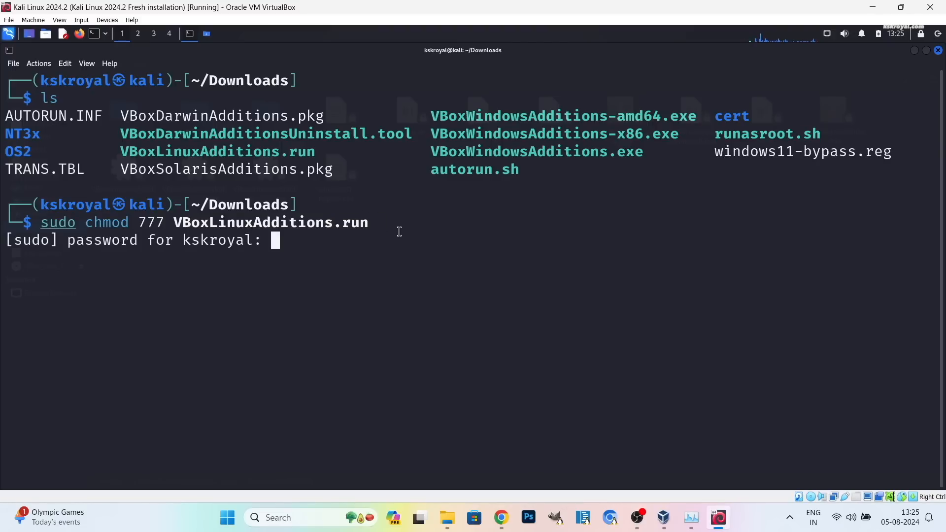
{"action": "key", "text": "Return"}
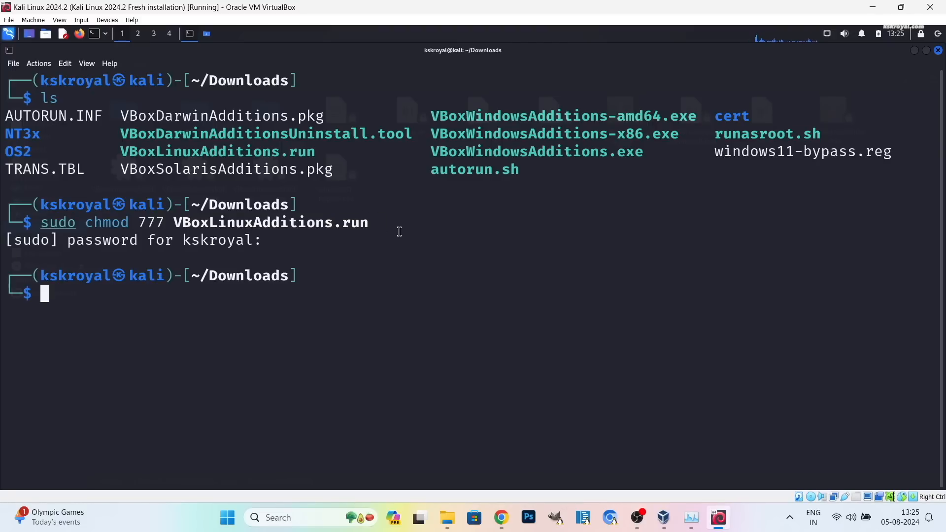
Run sudo ./VBoxLinuxAdditions.run and answer yes to continue the installation.
{"action": "type", "text": "sudo ./"}
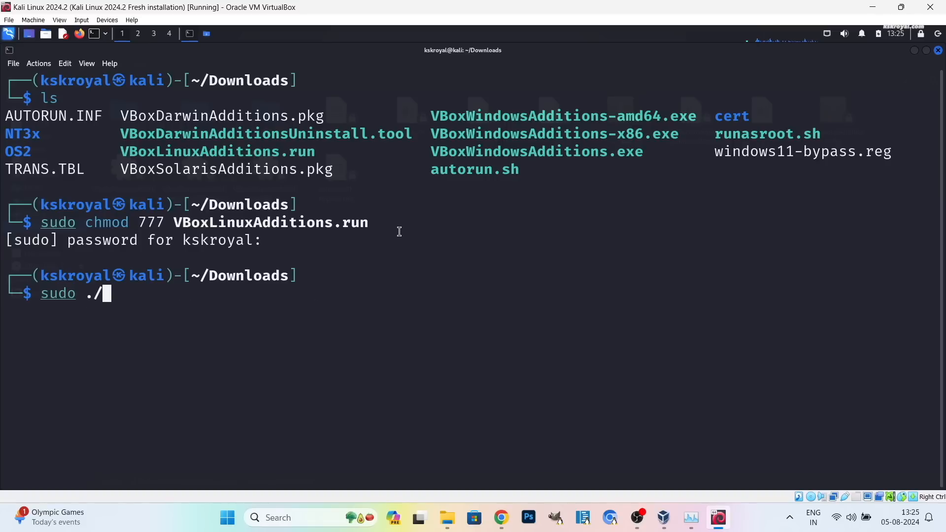
{"action": "type", "text": "VBoxLi"}
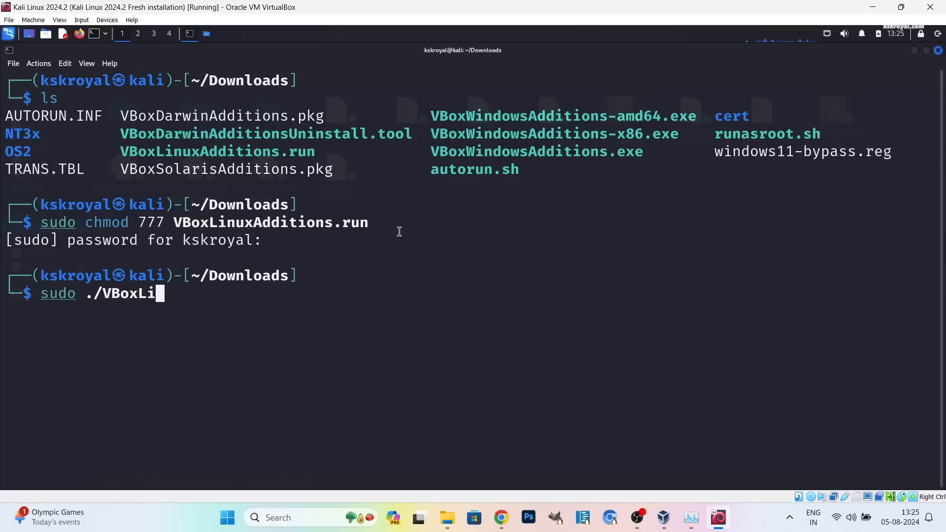
{"action": "key", "text": "Tab"}
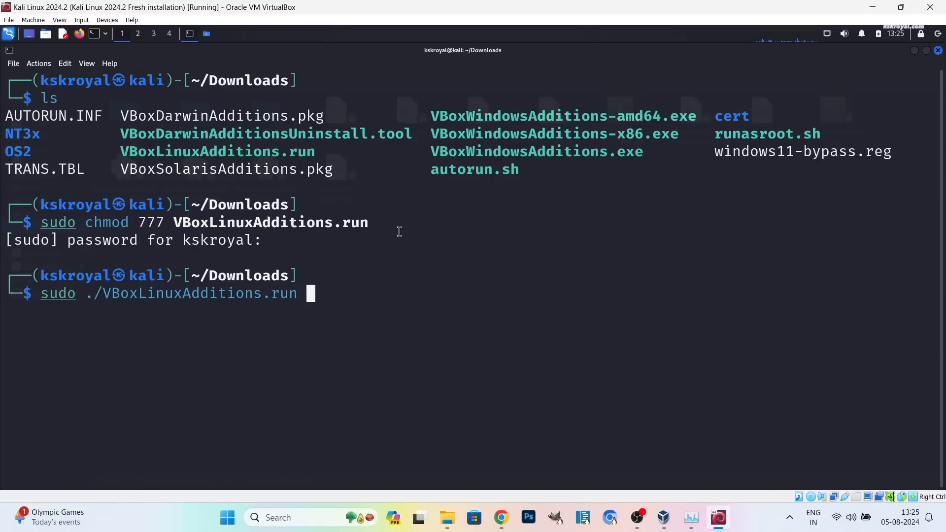
{"action": "key", "text": "Return"}
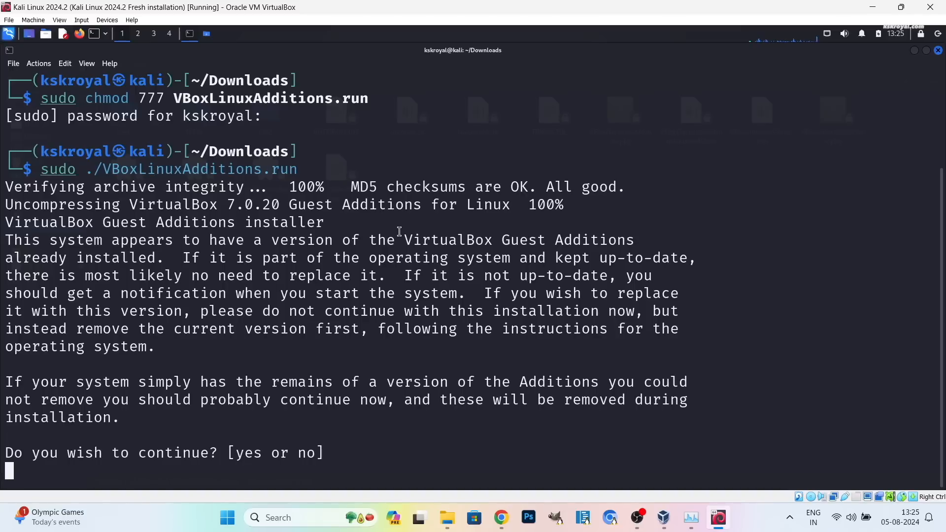
{"action": "type", "text": "yes"}
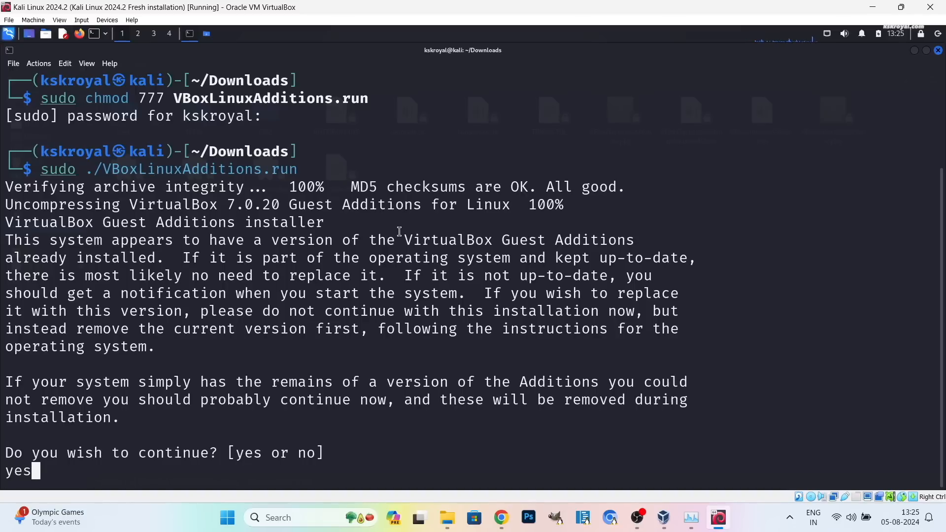
{"action": "key", "text": "Return"}
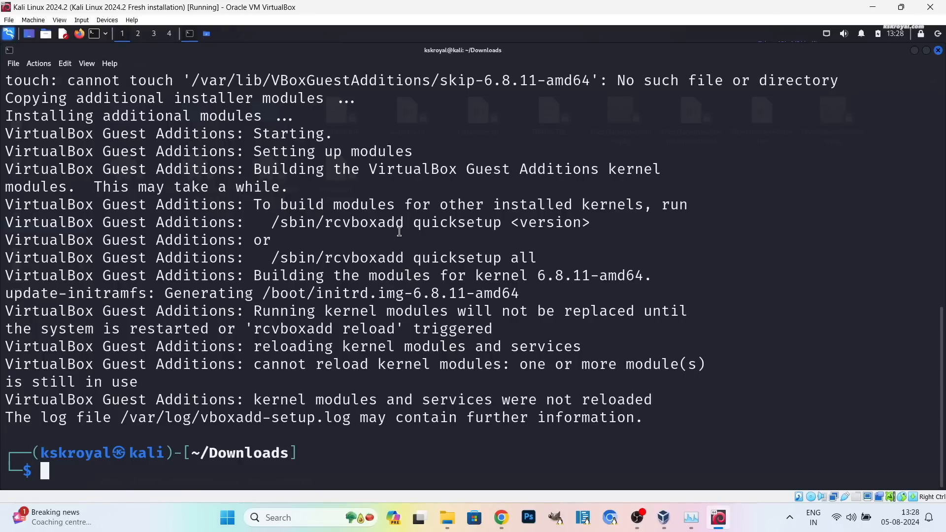
Reboot the guest with sudo reboot now, then sign in with the username and password.
{"action": "type", "text": "sudo reboot now"}
{"action": "key", "text": "Return"}
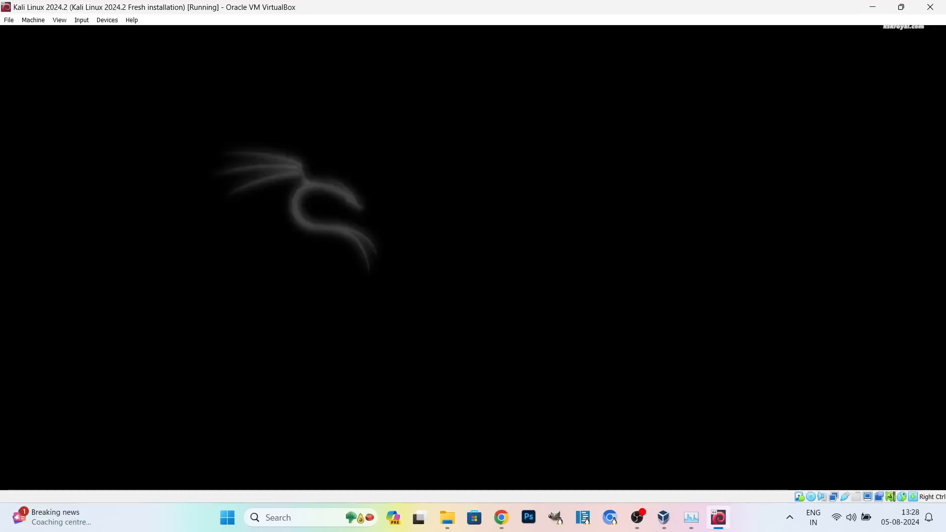
{"action": "type", "text": "kskroy"}
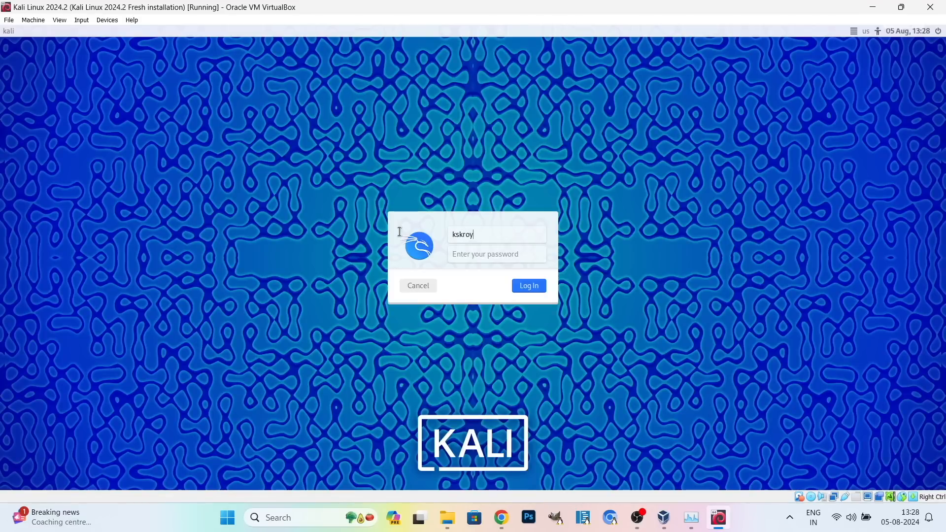
{"action": "type", "text": "al"}
{"action": "key", "text": "Tab"}
{"action": "type", "text": "••"}
{"action": "key", "text": "Return"}
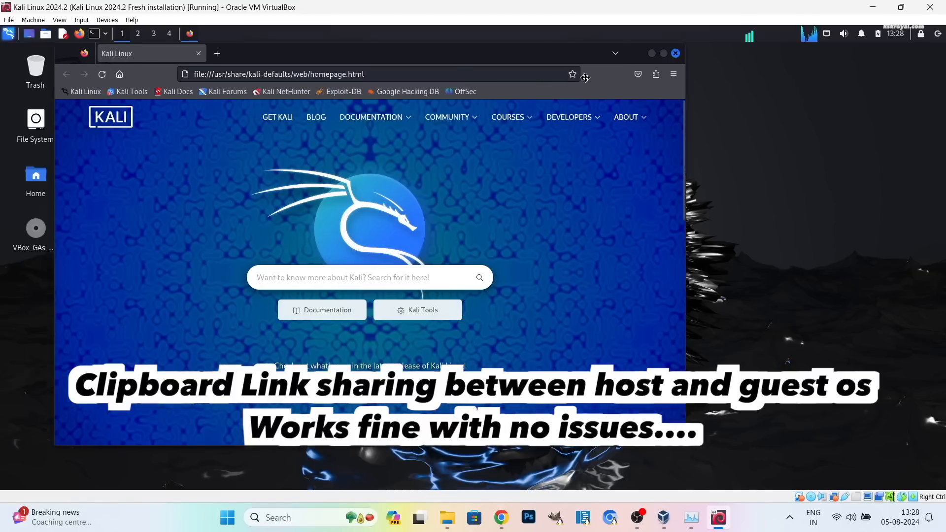
Open a new tab in Kali Firefox and copy the kali.org/get-kali address from host Chrome.
{"action": "key", "text": "ctrl+t"}
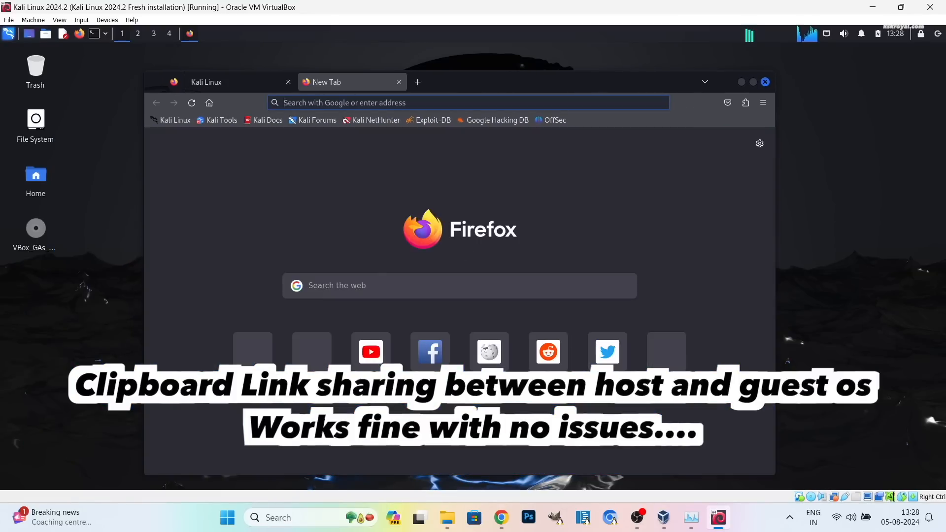
{"action": "left_click", "coordinate": [501, 517]}
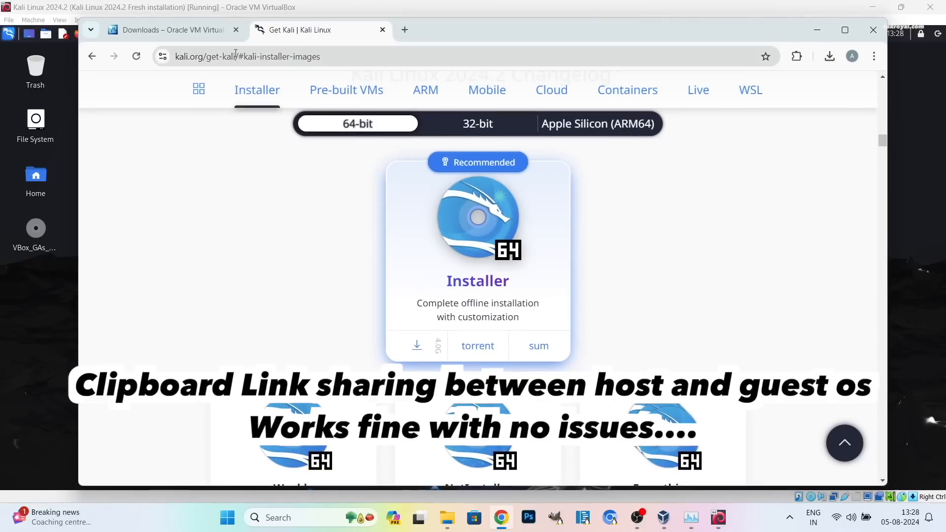
{"action": "left_click", "coordinate": [256, 57]}
{"action": "right_click", "coordinate": [281, 57]}
{"action": "left_click", "coordinate": [325, 173]}
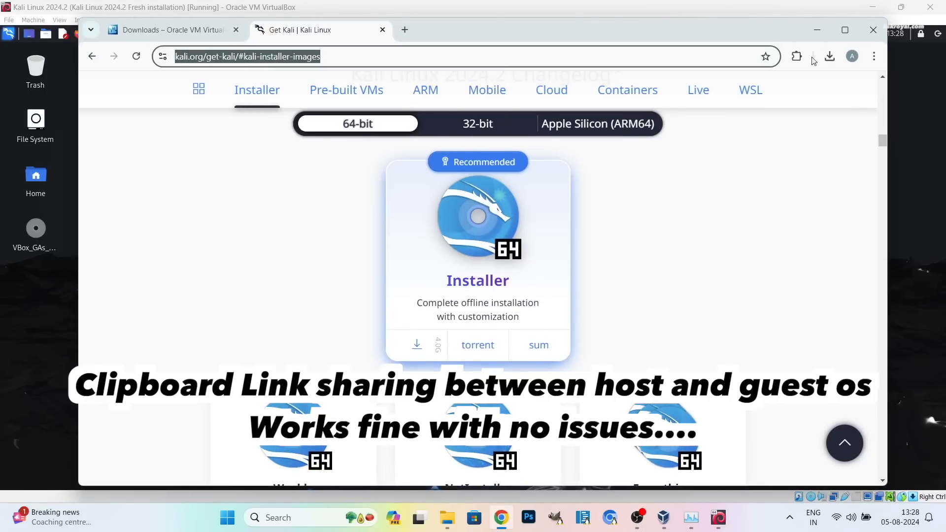
Paste and go the copied link in Kali Firefox, loading the Get Kali page.
{"action": "left_click", "coordinate": [817, 30]}
{"action": "left_click", "coordinate": [427, 101]}
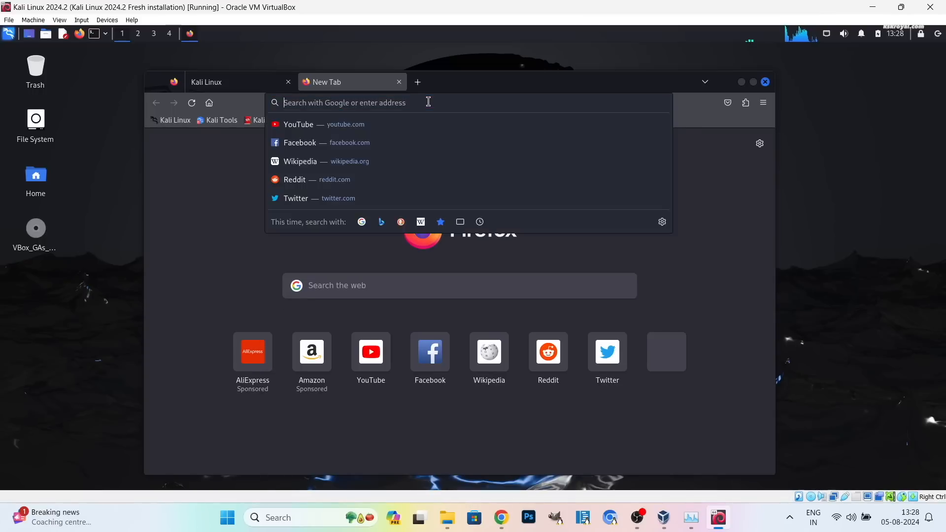
{"action": "right_click", "coordinate": [433, 103]}
{"action": "left_click", "coordinate": [456, 180]}
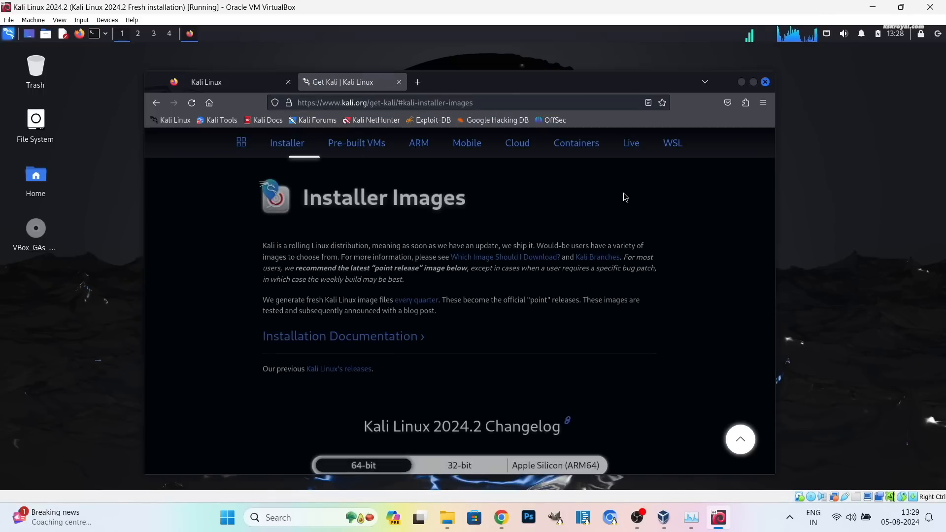
{"action": "scroll", "coordinate": [623, 193], "scroll_direction": "down", "scroll_amount": 10}
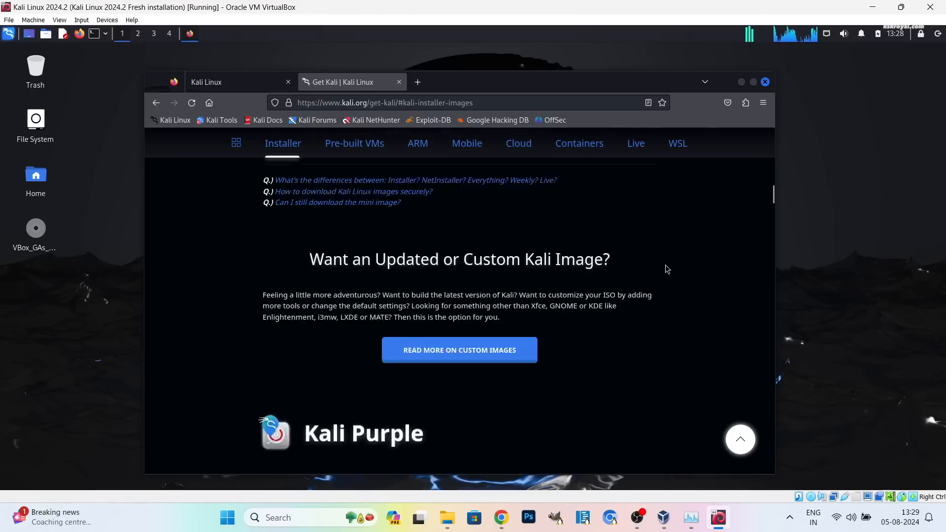
{"action": "scroll", "coordinate": [666, 271], "scroll_direction": "down", "scroll_amount": 3}
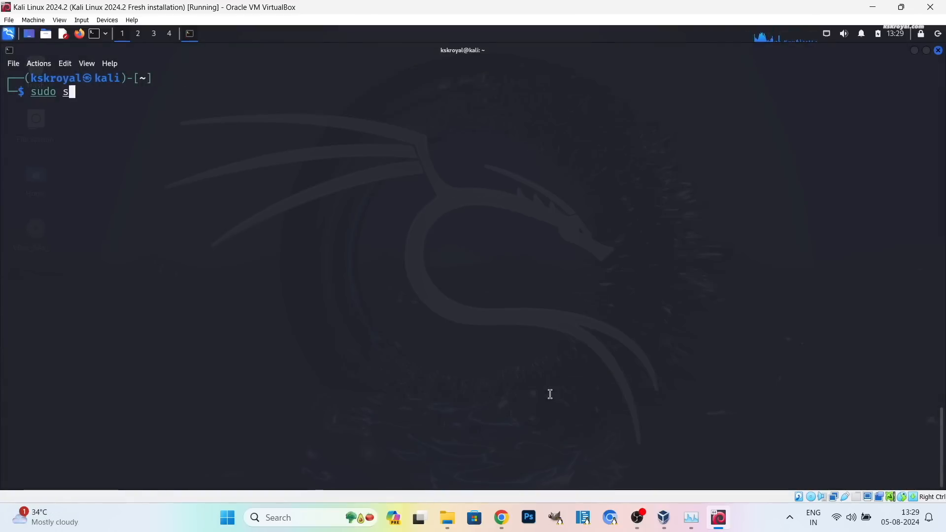
Power off the guest with sudo shutdown now, then choose Remove... on the Kali Linux 2024.2 VM.
{"action": "type", "text": "hutdow "}
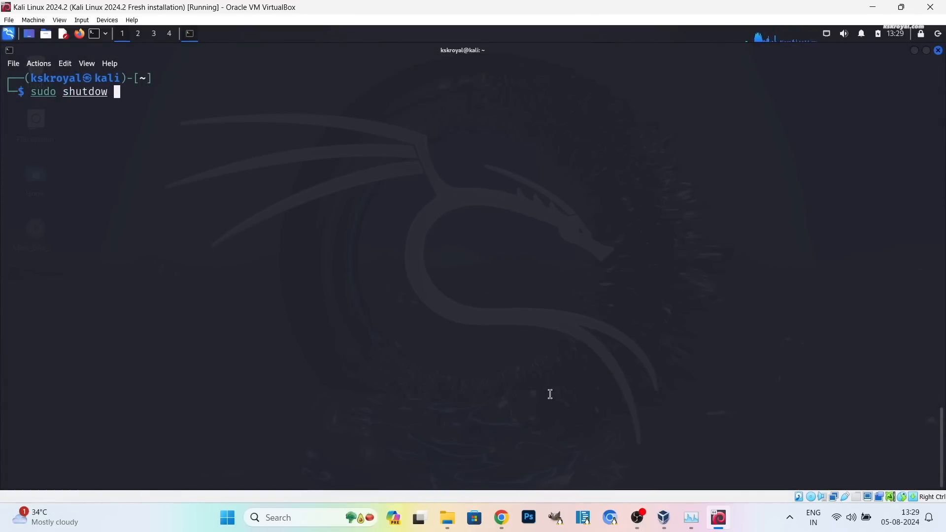
{"action": "type", "text": "n now"}
{"action": "key", "text": "Return"}
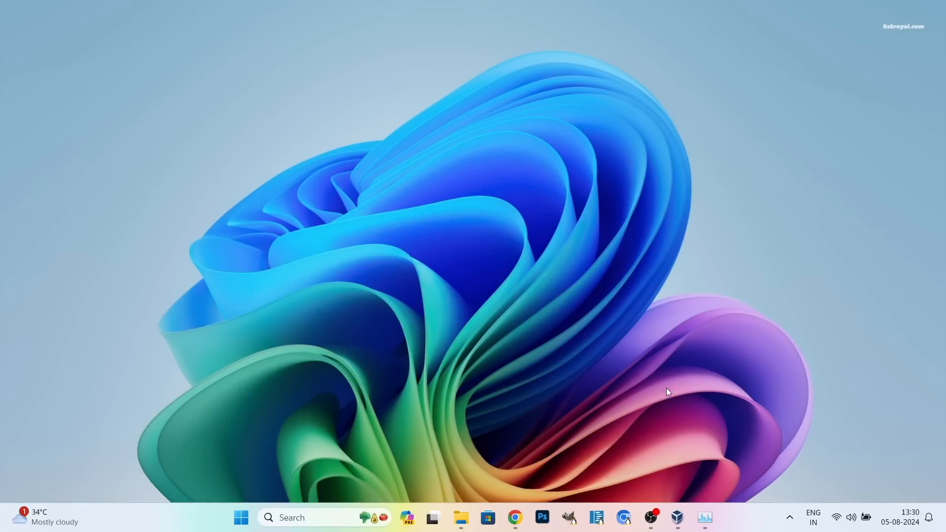
{"action": "left_click", "coordinate": [680, 512]}
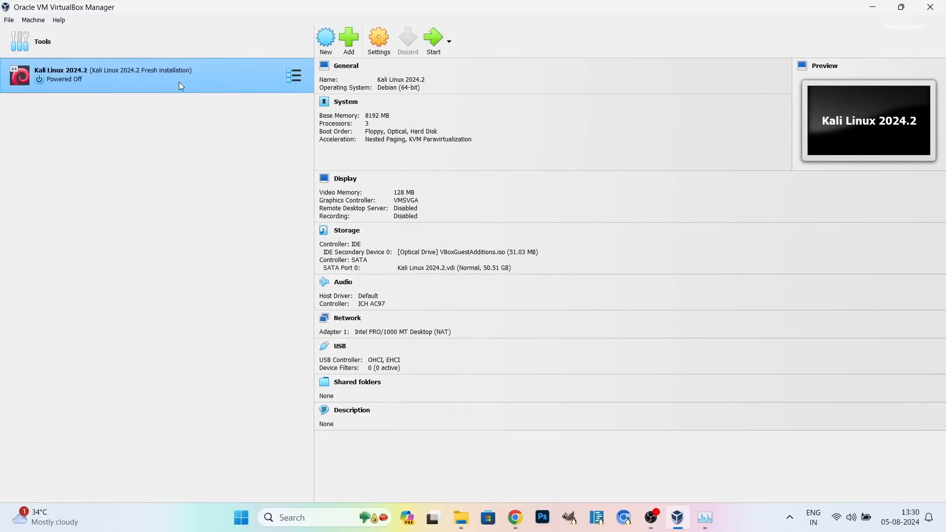
{"action": "right_click", "coordinate": [193, 87]}
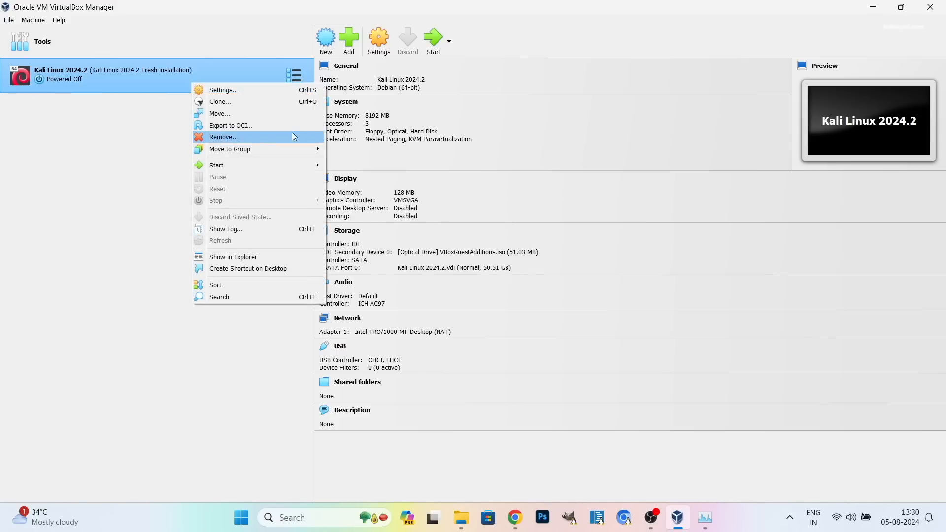
{"action": "left_click", "coordinate": [318, 137]}
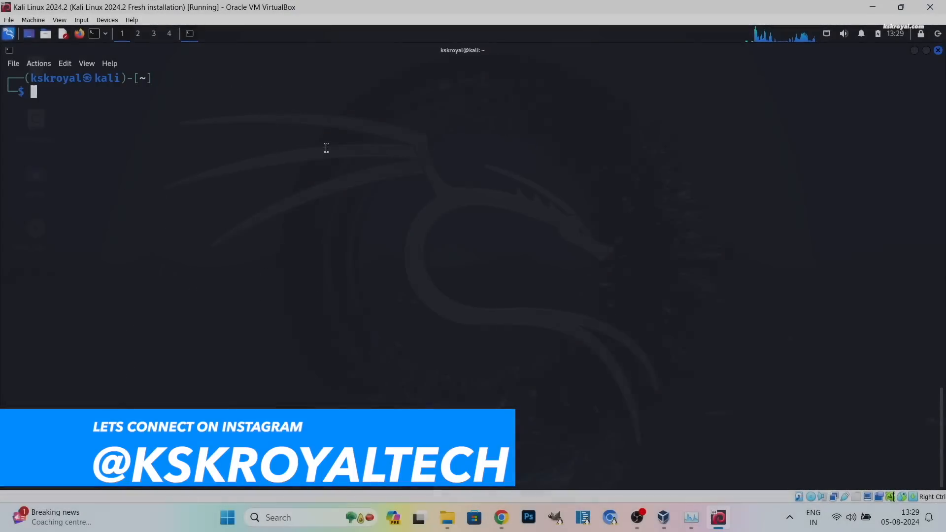
Run neofetch, highlight its Host VirtualBox 1.2 and CPU lines, then launch htop.
{"action": "type", "text": "neofetch"}
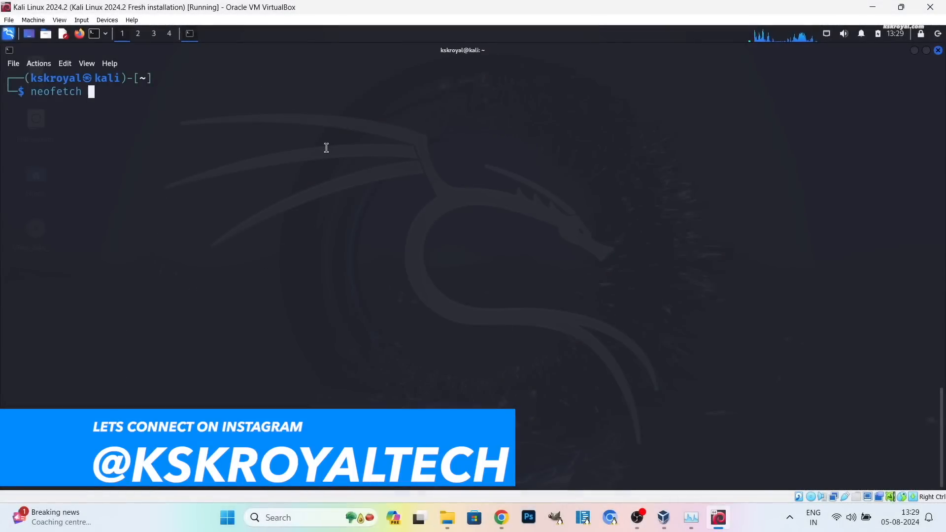
{"action": "key", "text": "Return"}
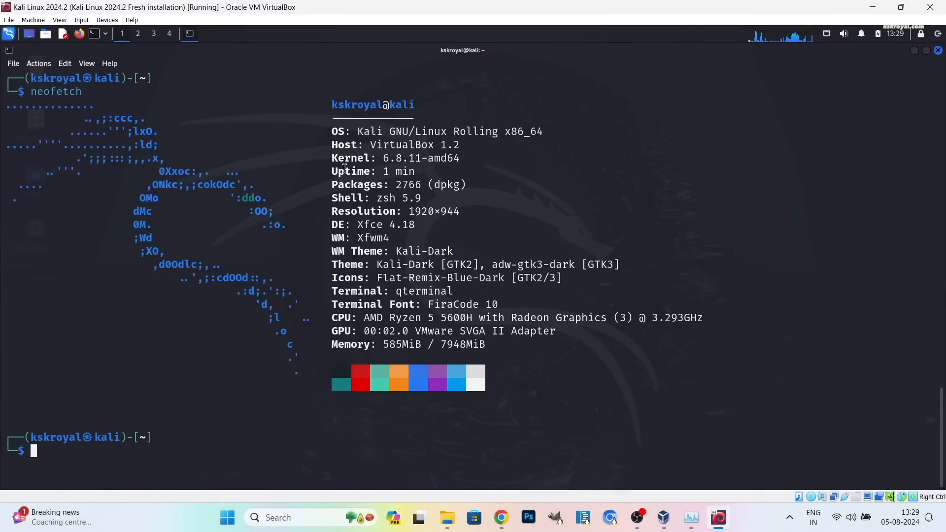
{"action": "double_click", "coordinate": [453, 148]}
{"action": "triple_click", "coordinate": [460, 143]}
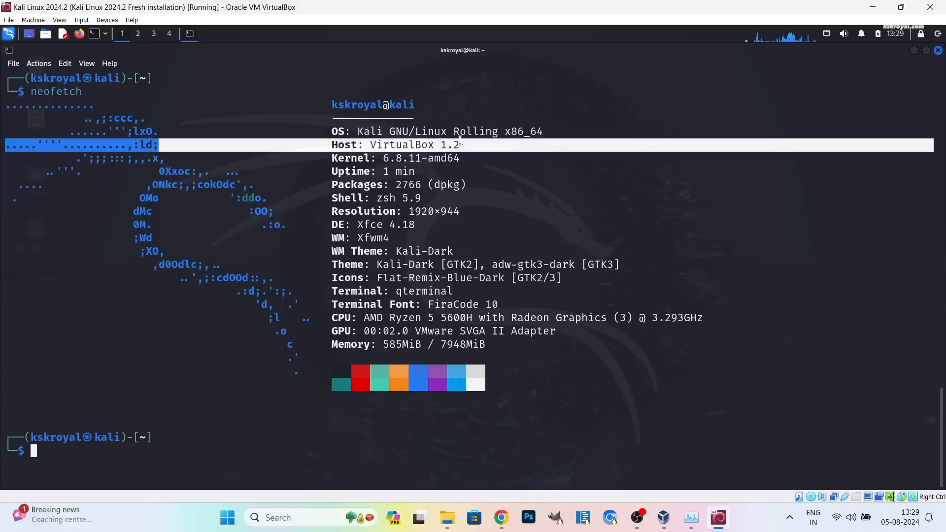
{"action": "triple_click", "coordinate": [460, 318]}
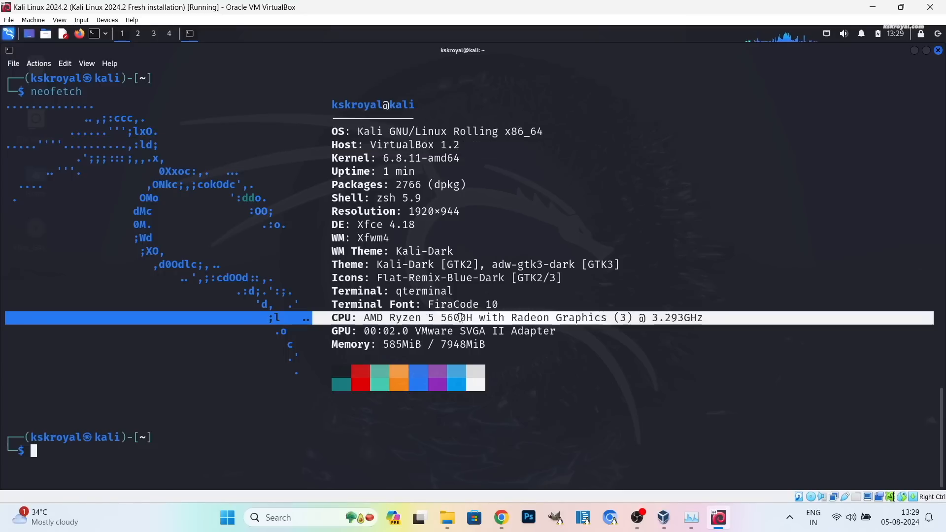
{"action": "left_click", "coordinate": [551, 394]}
{"action": "type", "text": "htop"}
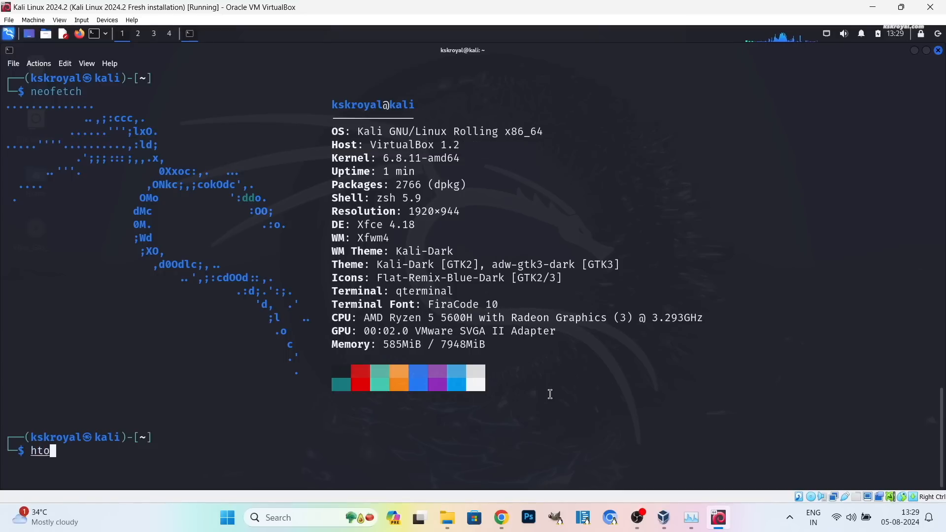
{"action": "key", "text": "Return"}
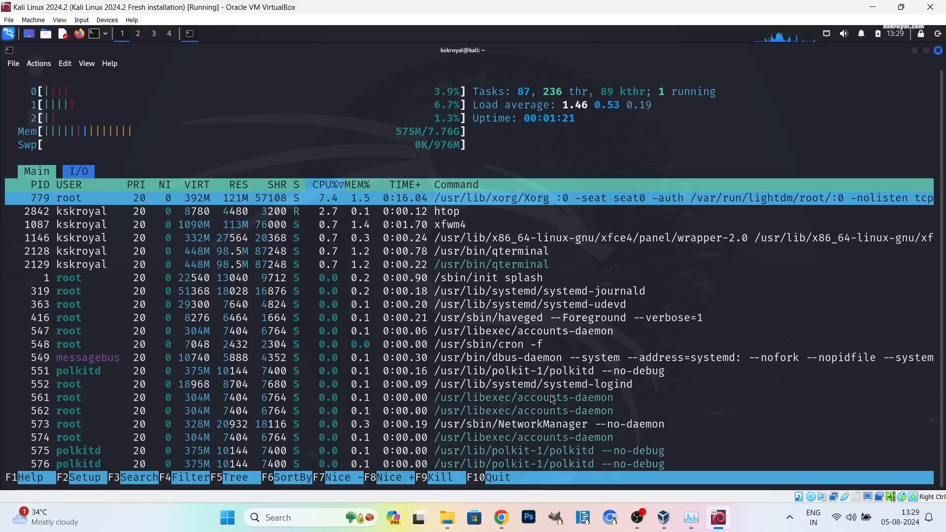